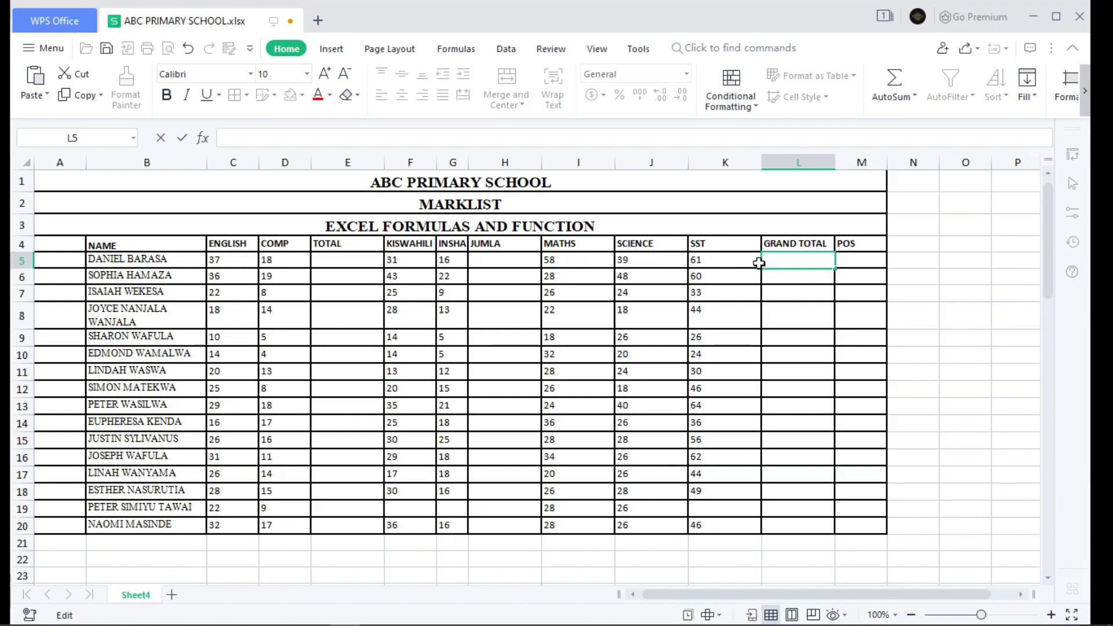
- Enter =61+39 in L5 for a total of 100 and change the SCIENCE mark 39 to 40
text(=)
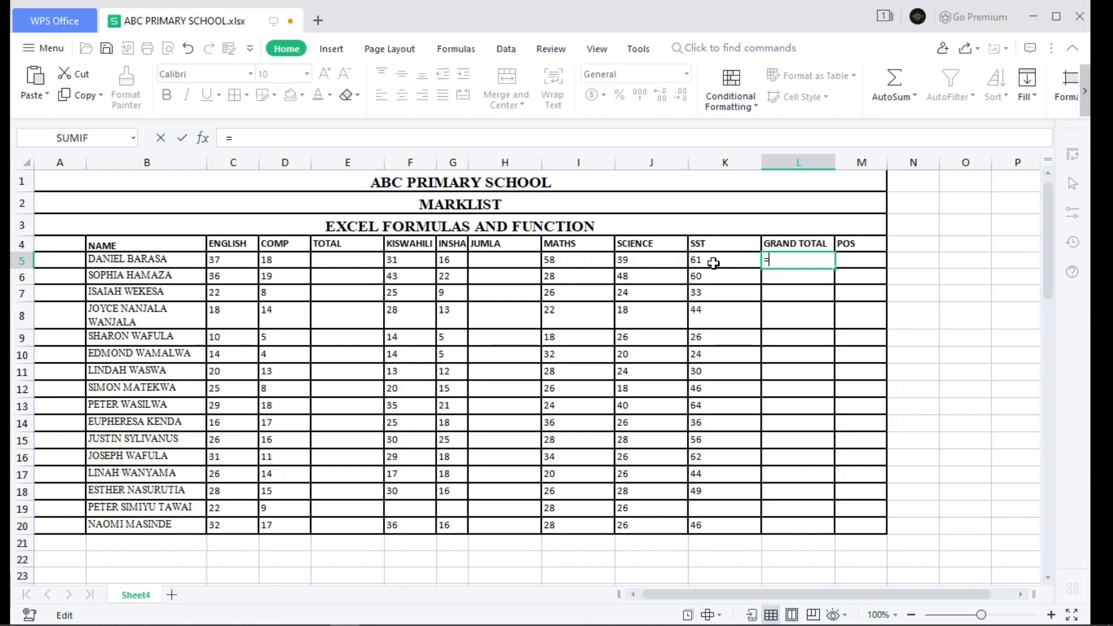
text(61+39)
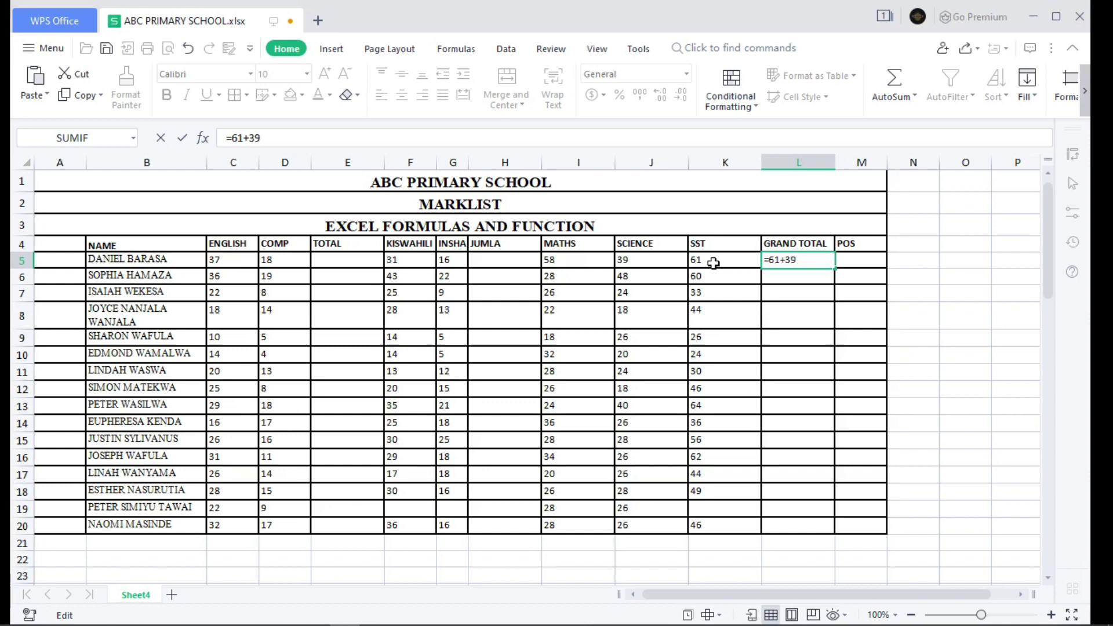
key(Return)
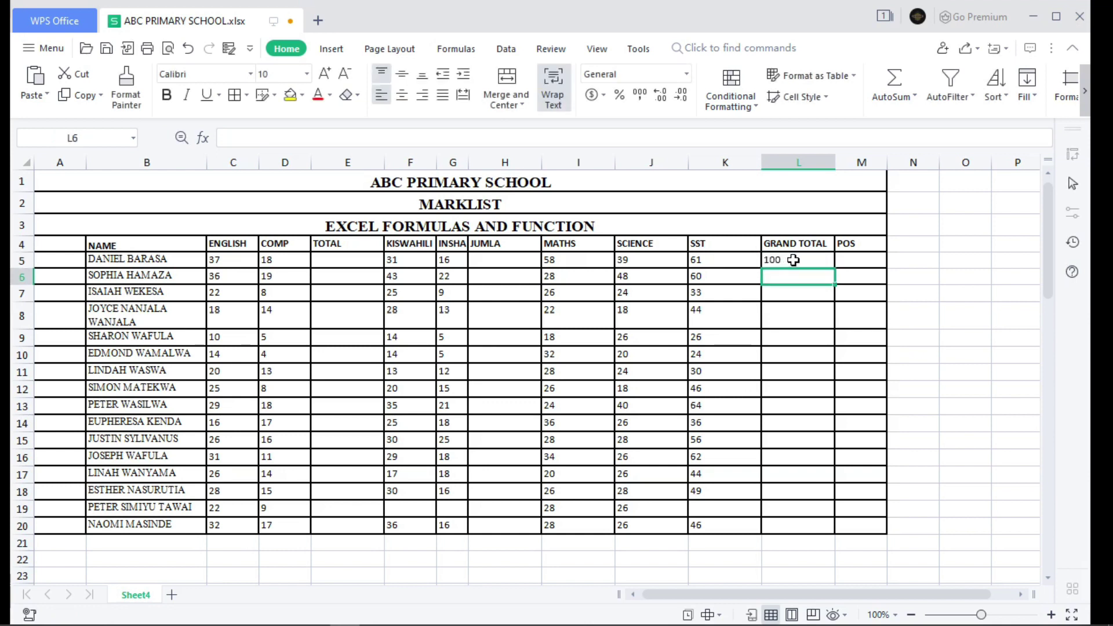
double_click(656, 260)
key(BackSpace)
key(BackSpace)
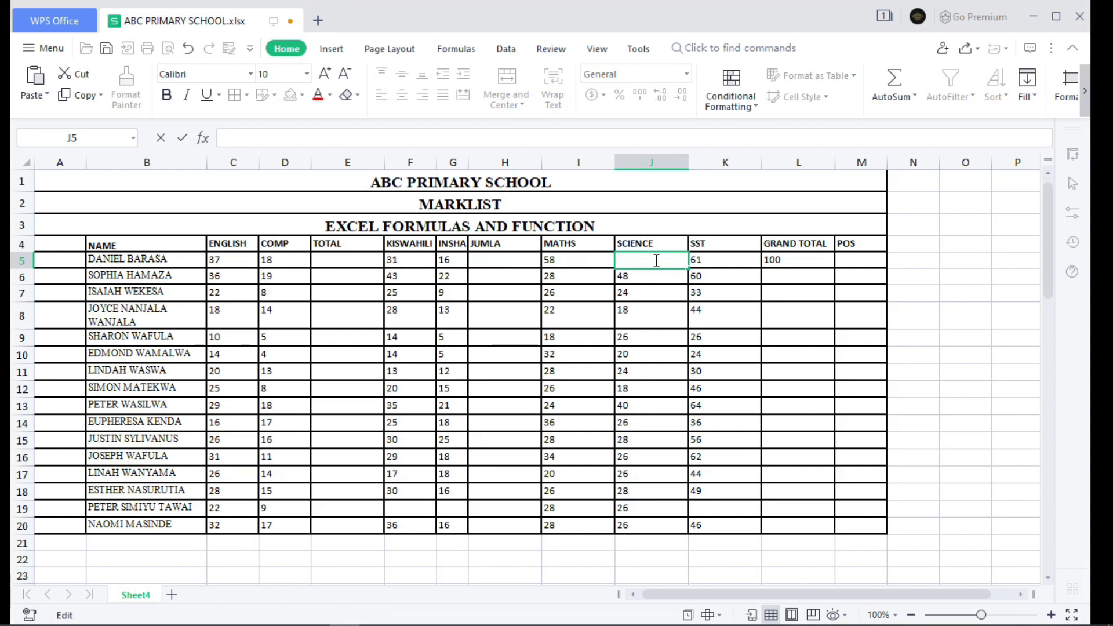
text(40)
key(Return)
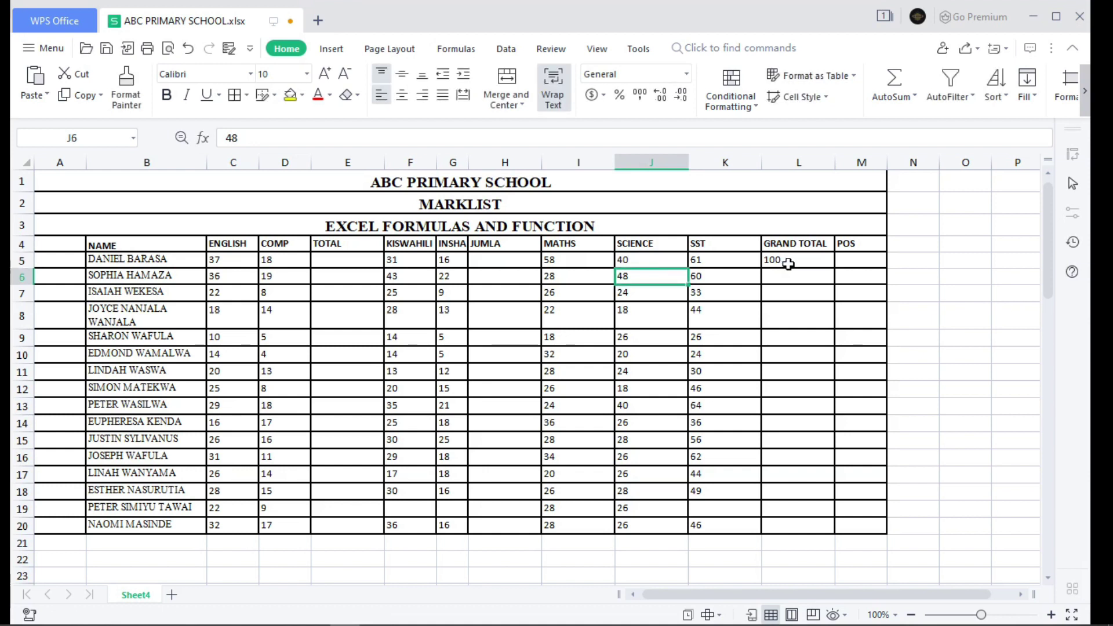
- Erase the =61+39 formula from the grand total cell L5
click(799, 262)
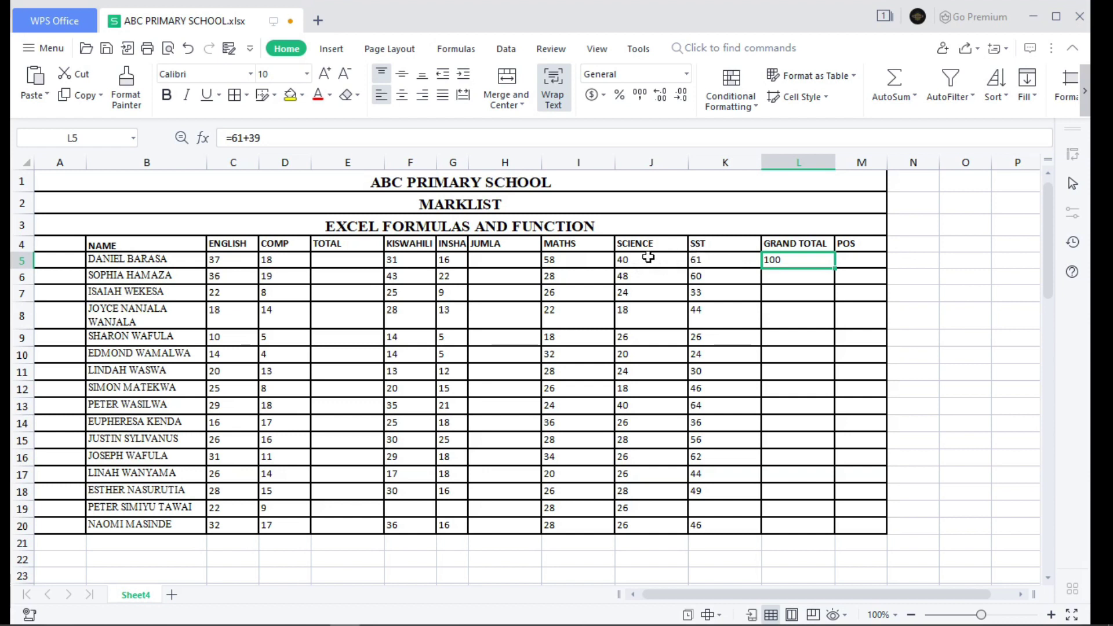
double_click(801, 262)
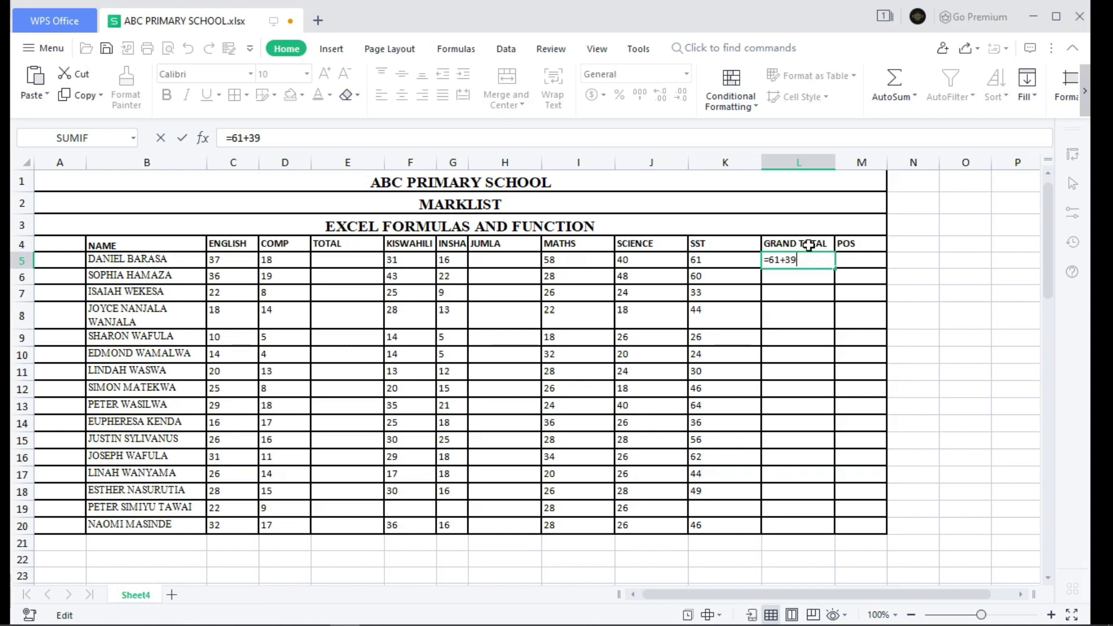
key(BackSpace)
- Leave L5 empty, then enter =K5+J5 as the first pupil's grand total
key(Escape)
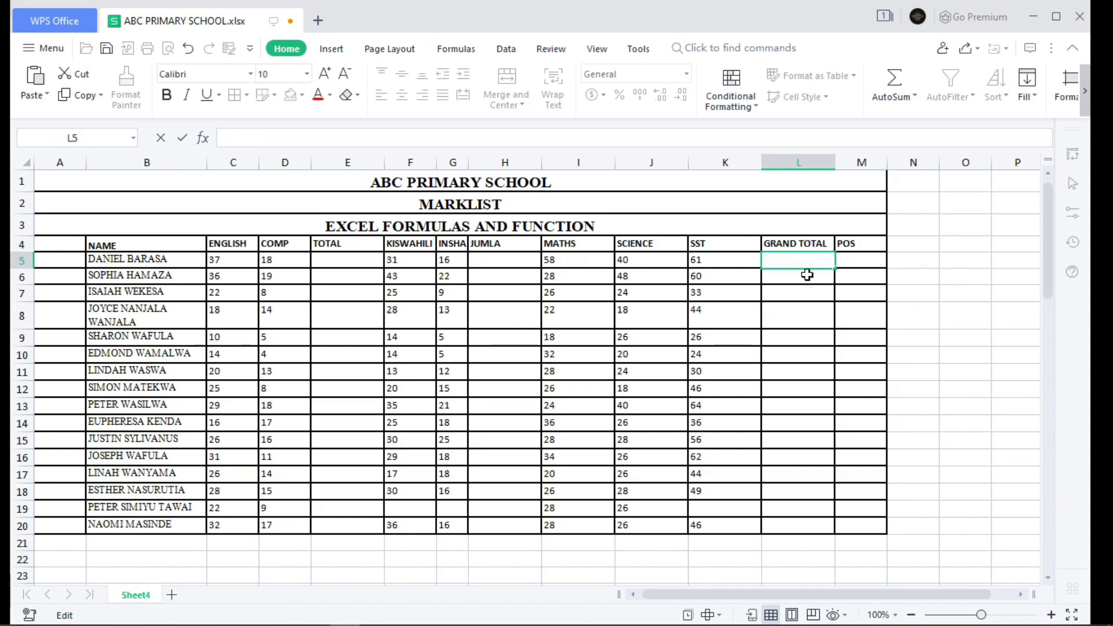
text(=)
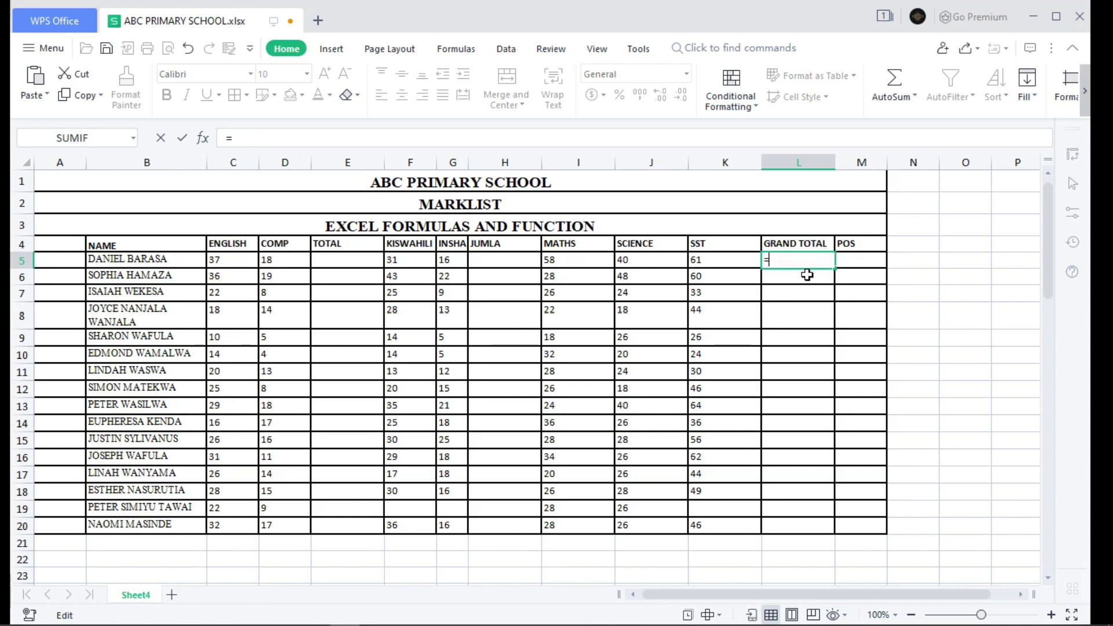
click(700, 258)
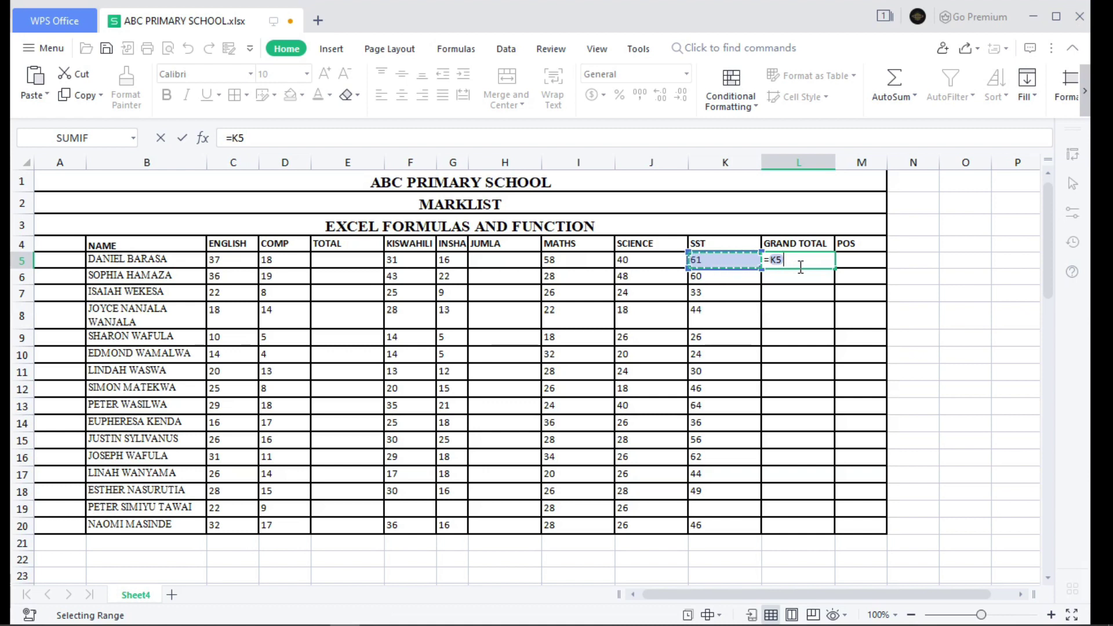
text(+)
click(655, 259)
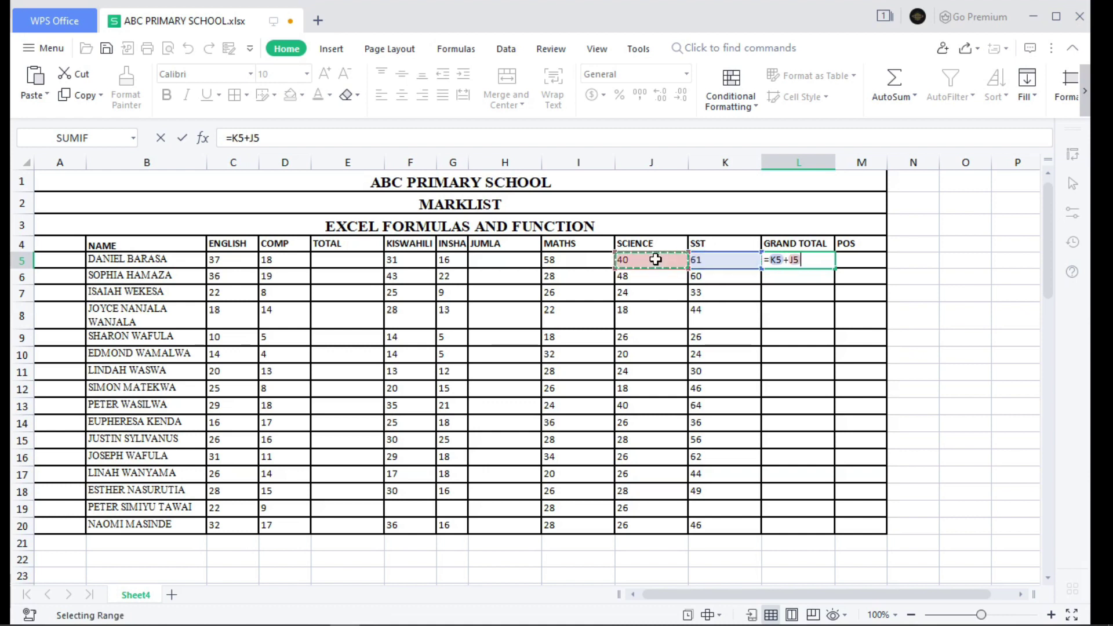
key(Return)
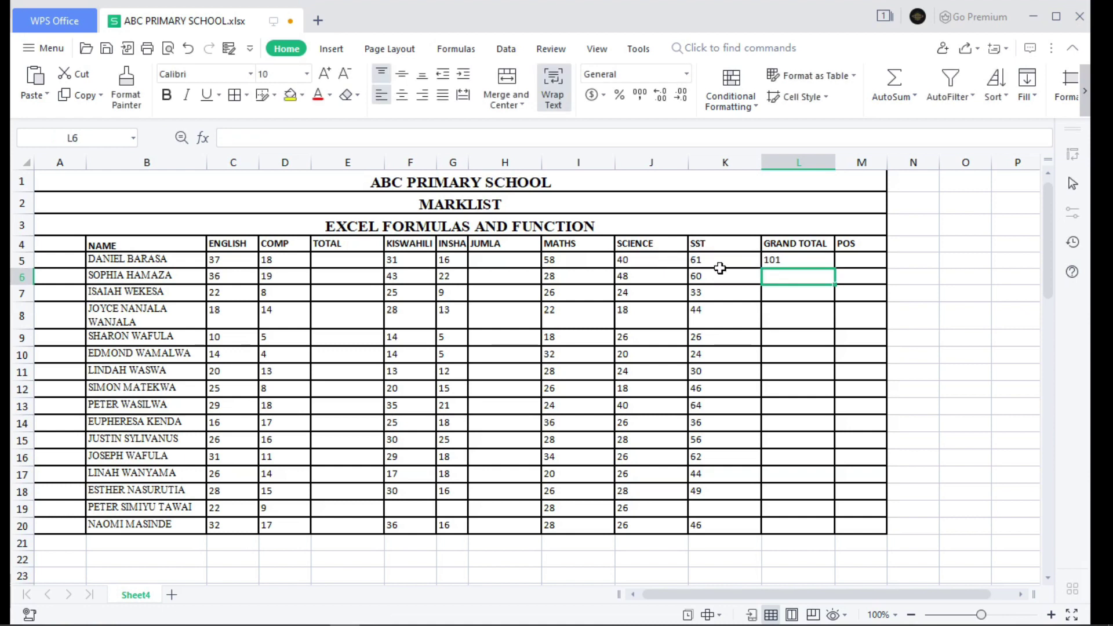
- Change the SCIENCE mark in J5 to 49, then to 59
double_click(660, 260)
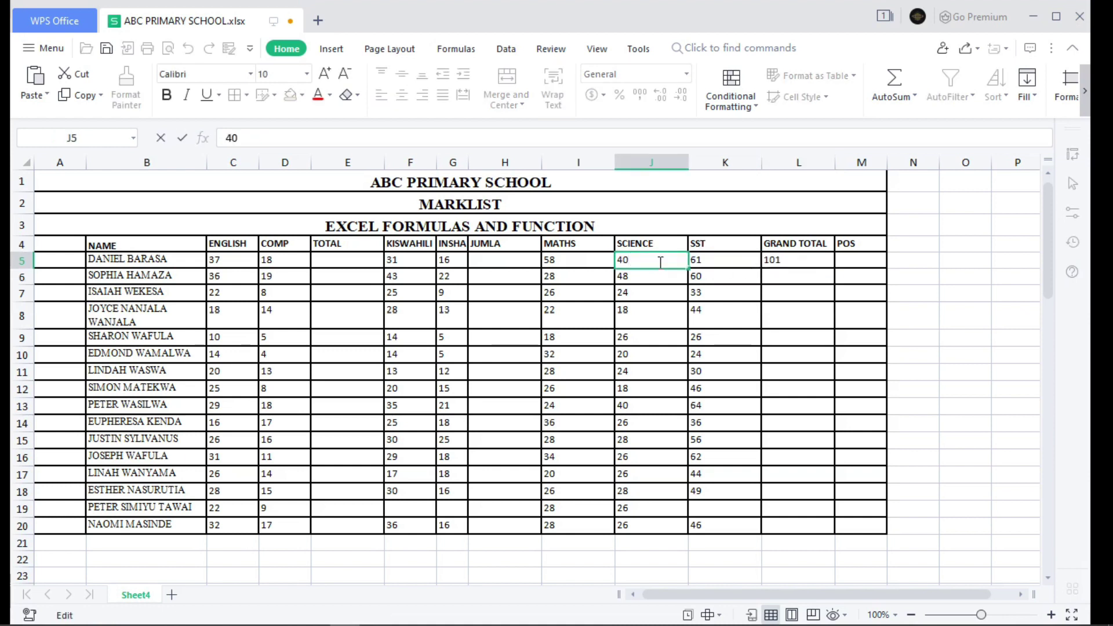
key(BackSpace)
text(49)
key(BackSpace)
key(BackSpace)
key(BackSpace)
text(49)
key(Return)
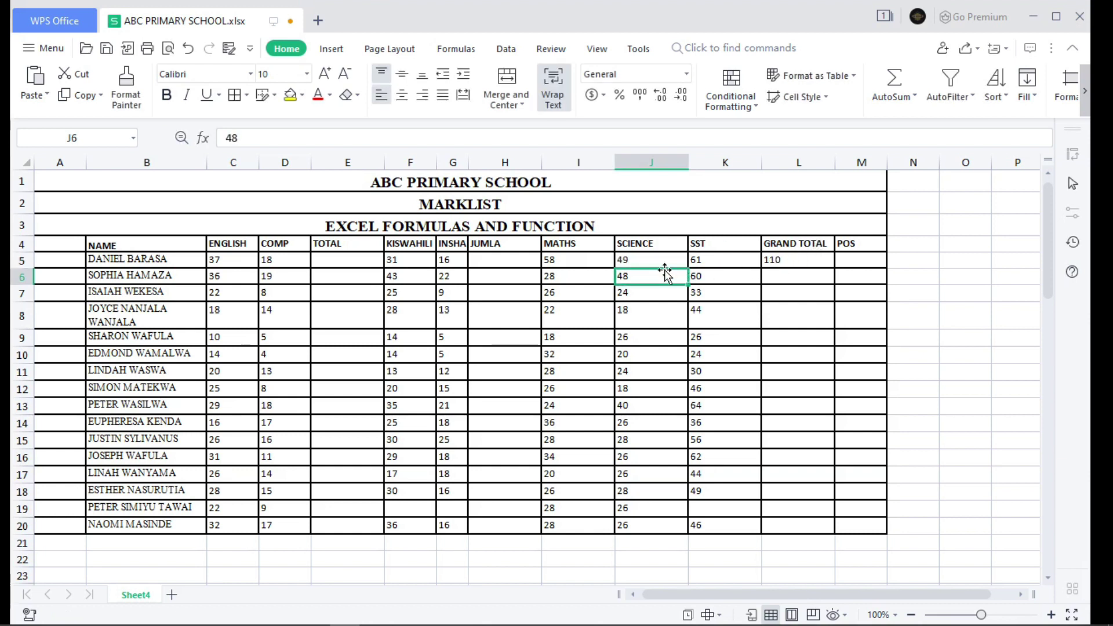
double_click(641, 260)
key(BackSpace)
key(BackSpace)
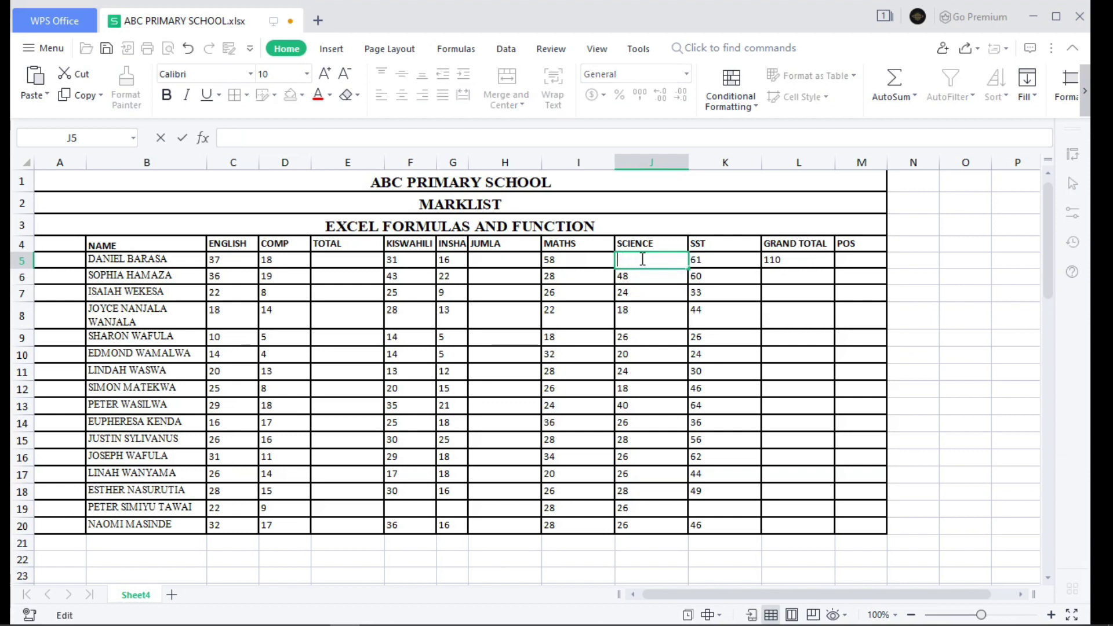
text(59)
key(Return)
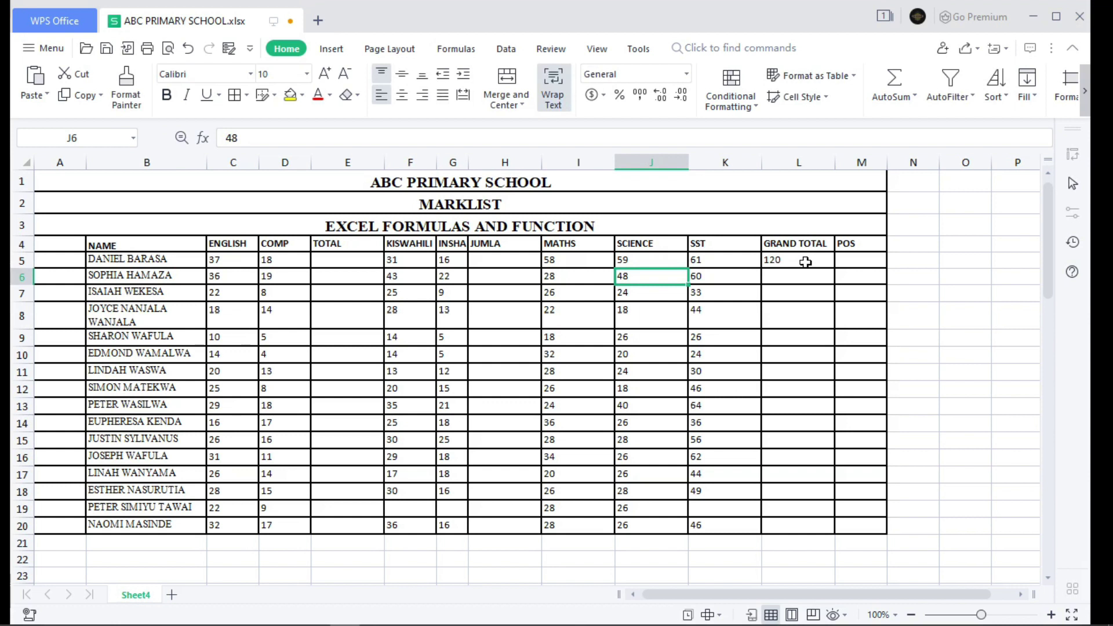
- Replace L5's K5+J5 formula with a new formula starting from K5
double_click(805, 262)
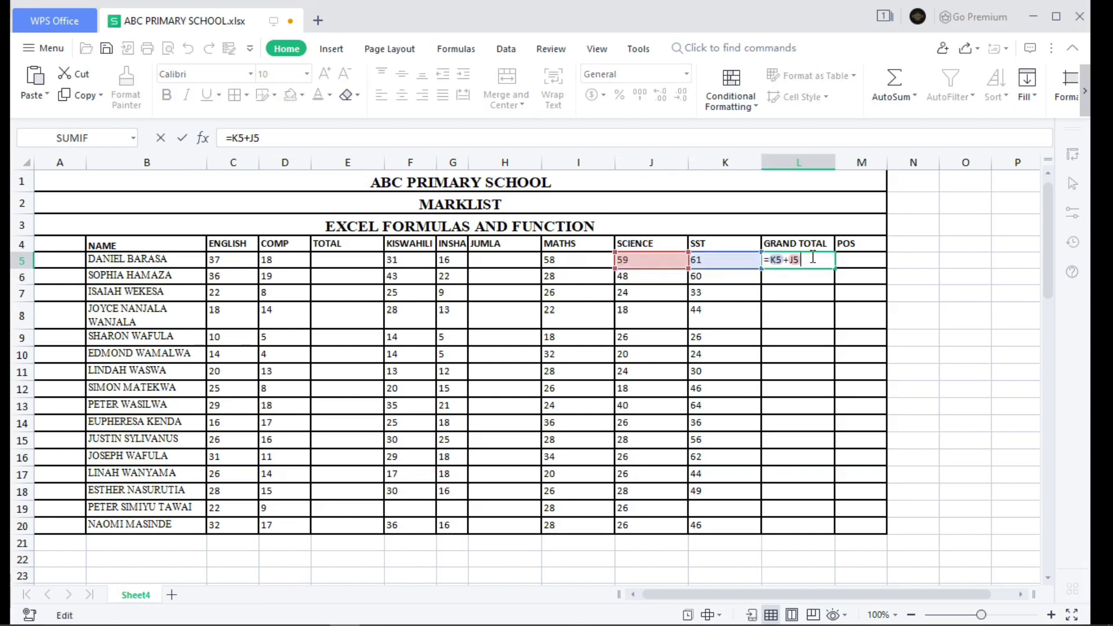
key(BackSpace)
key(BackSpace)
key(BackSpace)
key(BackSpace)
key(BackSpace)
key(BackSpace)
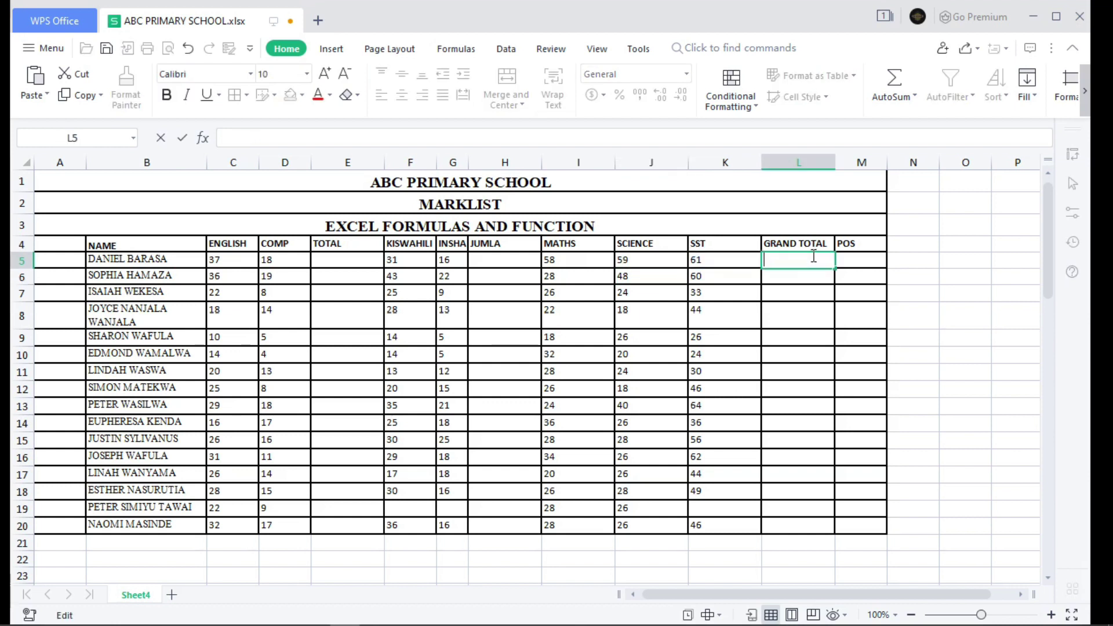
text(=)
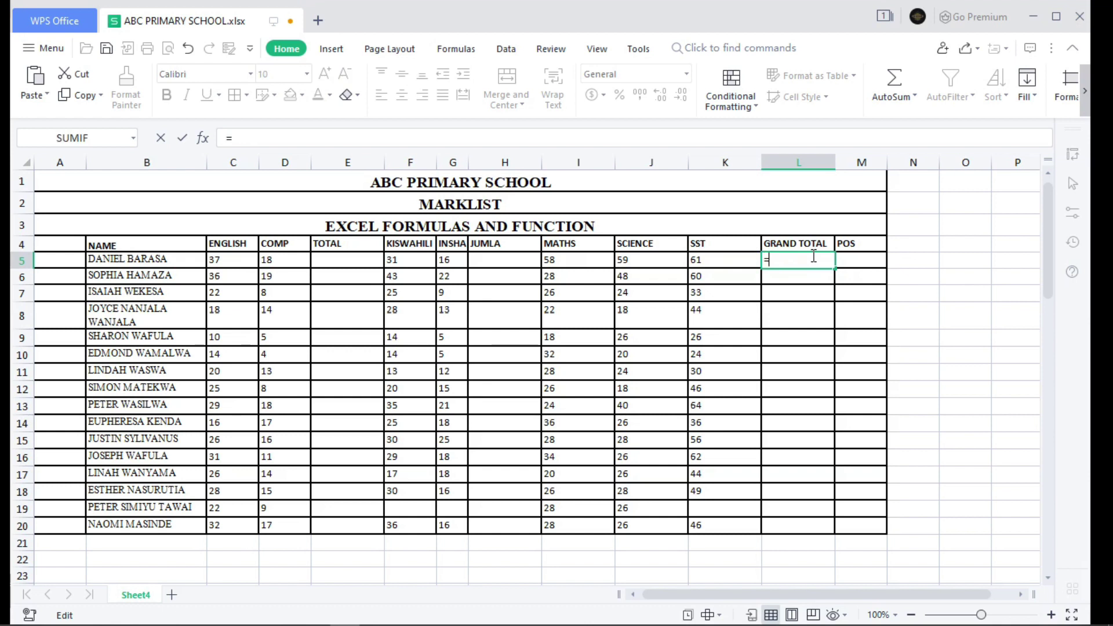
click(728, 259)
- Complete the =K5-J5 subtraction in L5, giving 2
text(-)
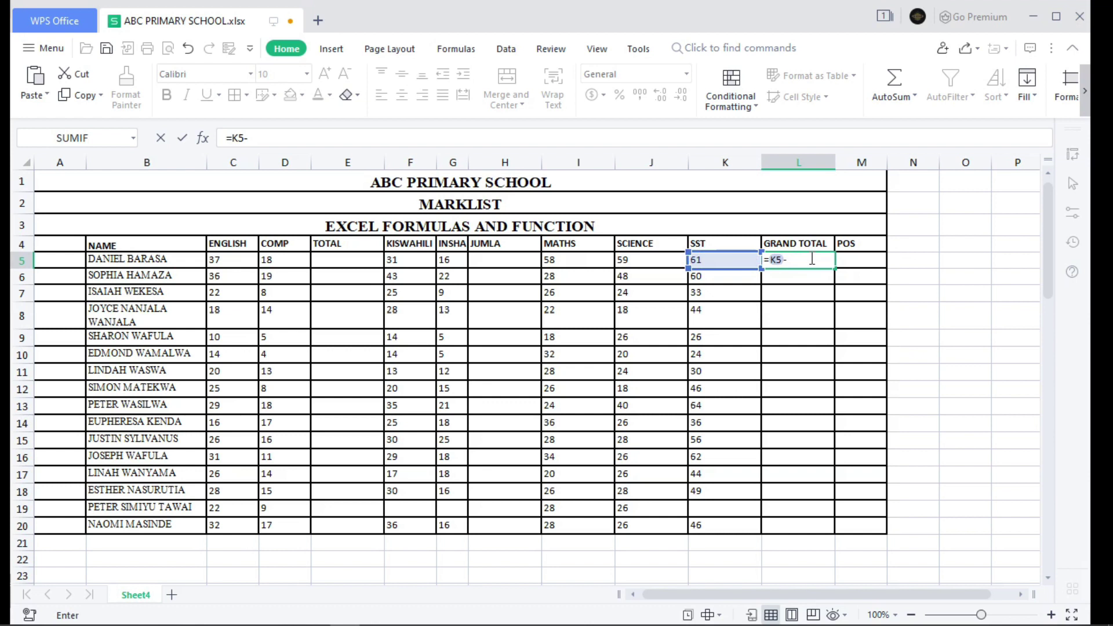
click(655, 263)
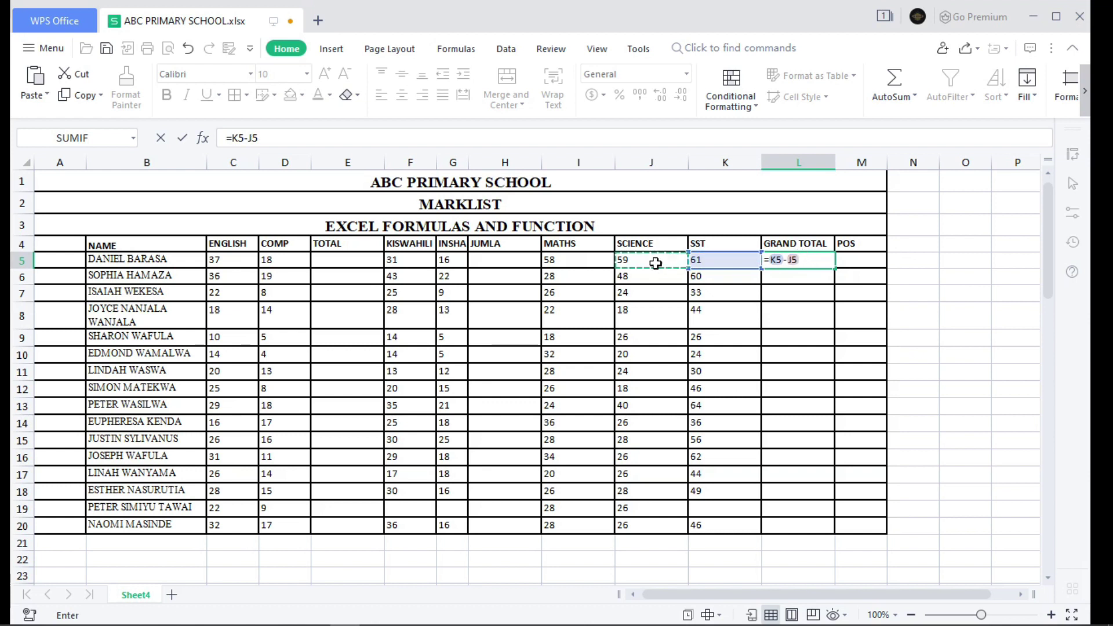
key(Return)
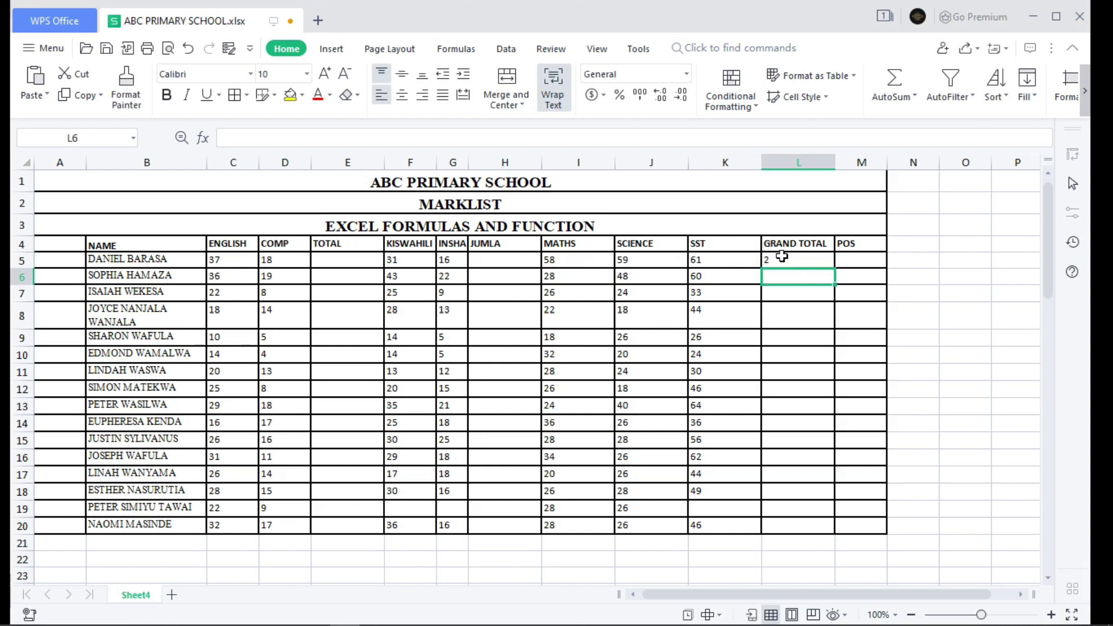
- Delete the subtraction formula from L5
click(782, 256)
double_click(782, 256)
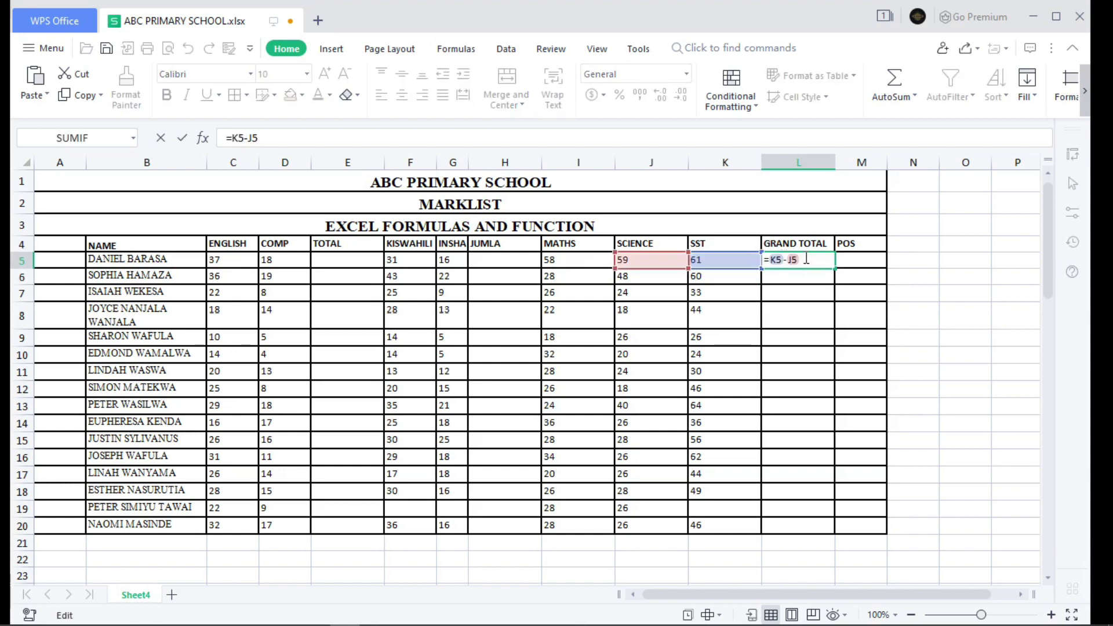
key(BackSpace)
key(BackSpace)
key(BackSpace)
key(BackSpace)
key(BackSpace)
key(BackSpace)
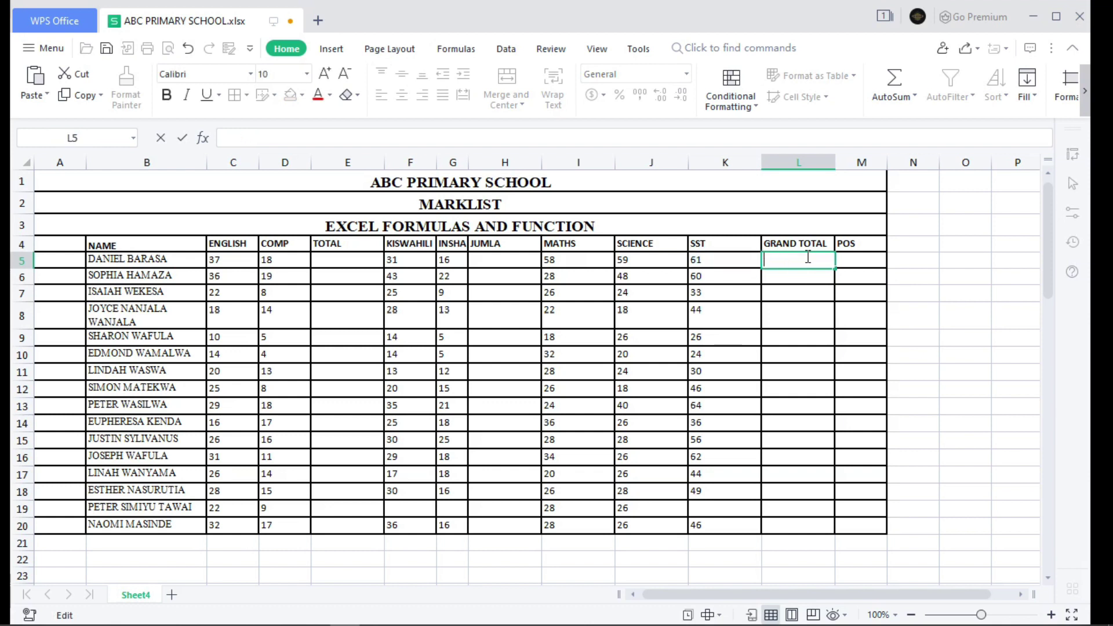
- Enter =K5*J5 in L5, showing 3599, then erase it
text(=)
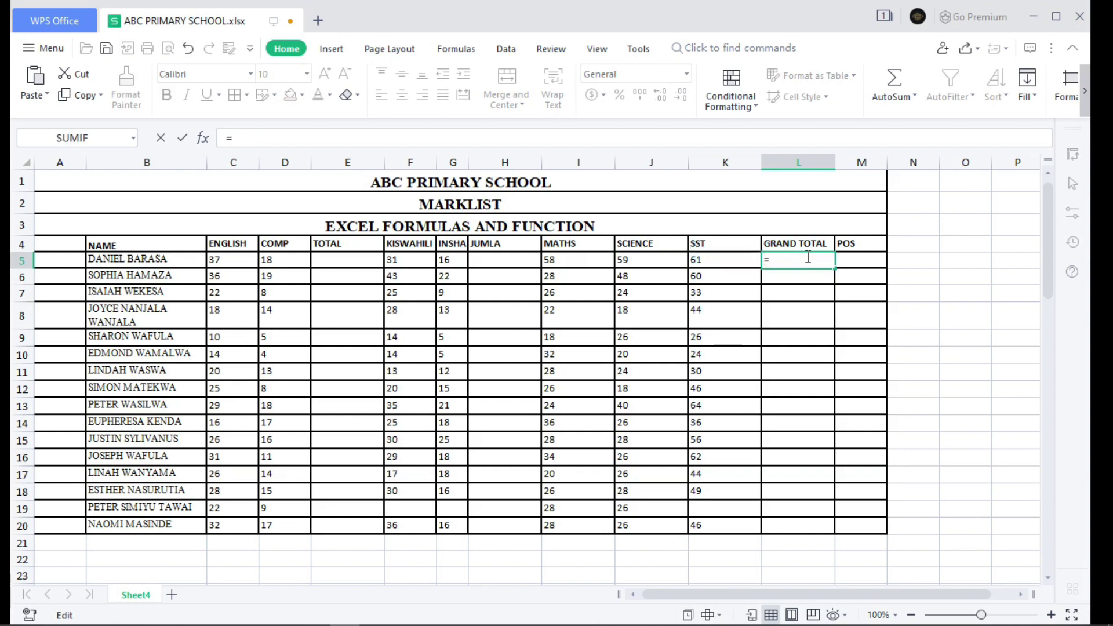
click(726, 262)
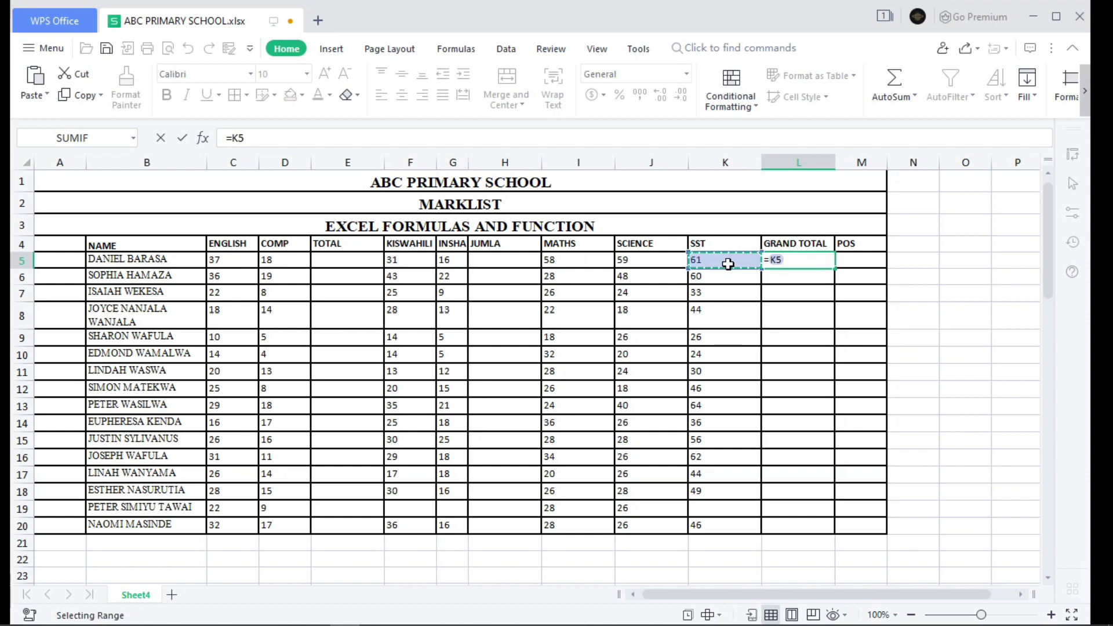
text(*)
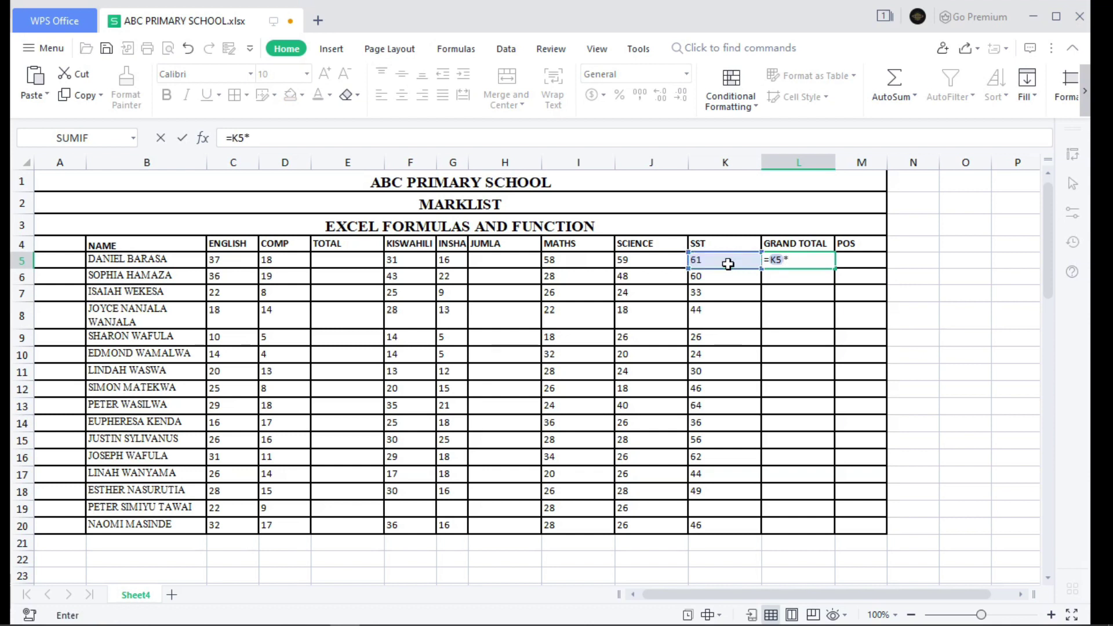
click(660, 261)
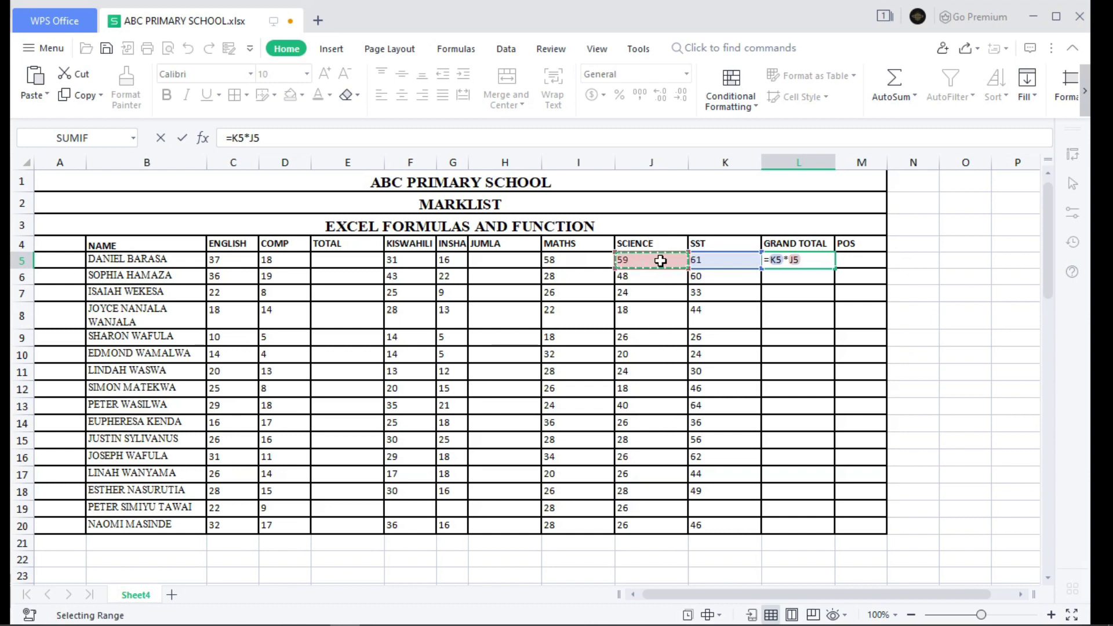
key(Return)
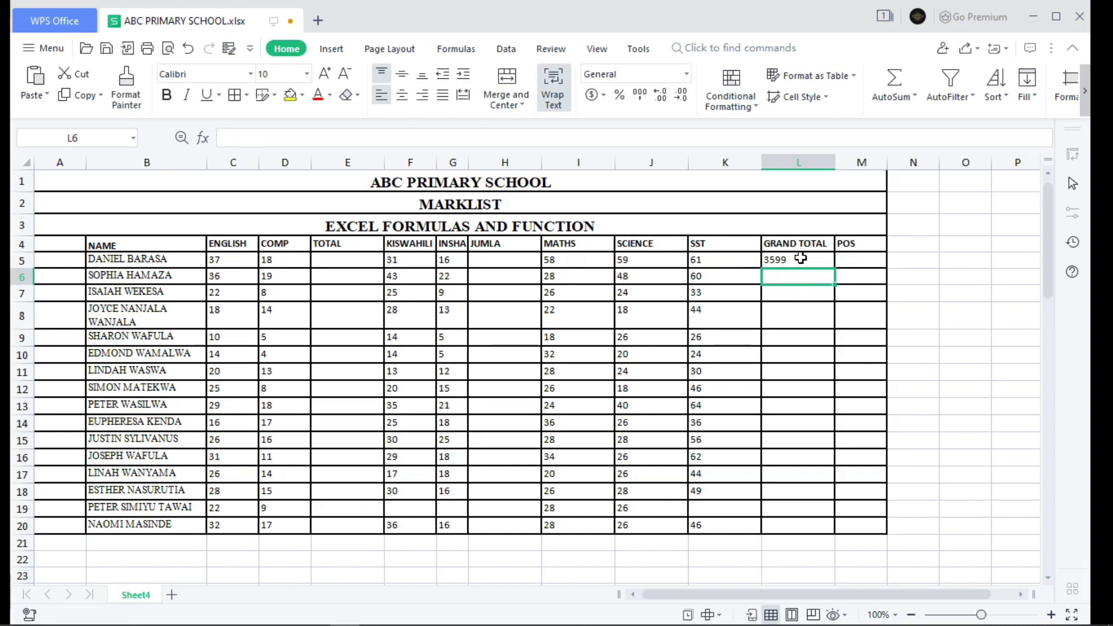
double_click(803, 260)
key(BackSpace)
key(BackSpace)
key(BackSpace)
key(BackSpace)
key(BackSpace)
key(BackSpace)
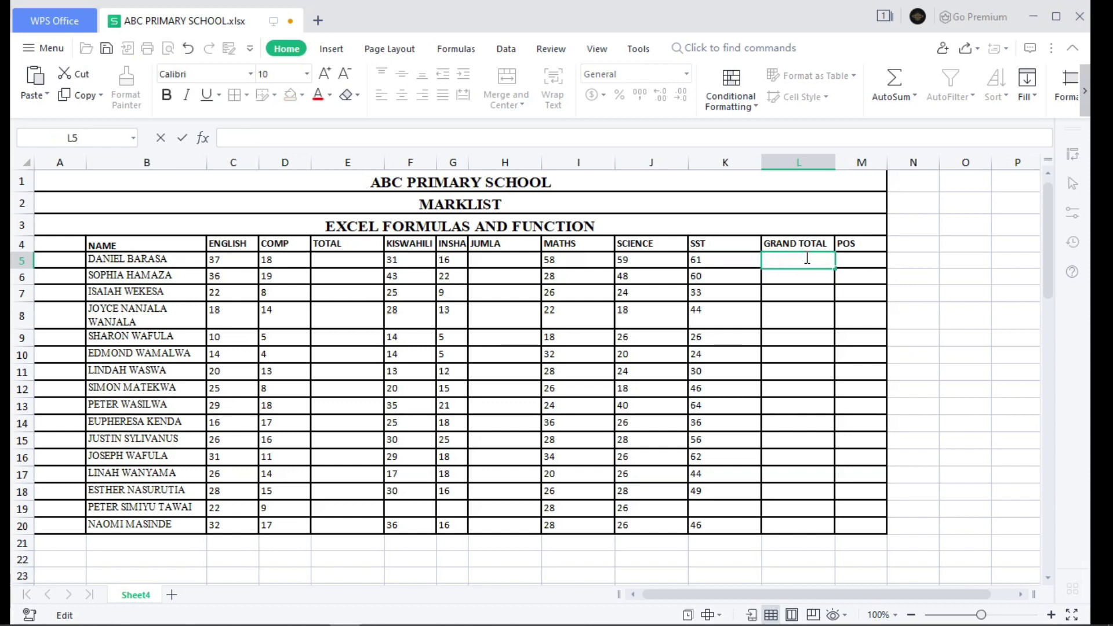
- Enter =K5/J5 in L5, swapping the plus sign for a division
text(=)
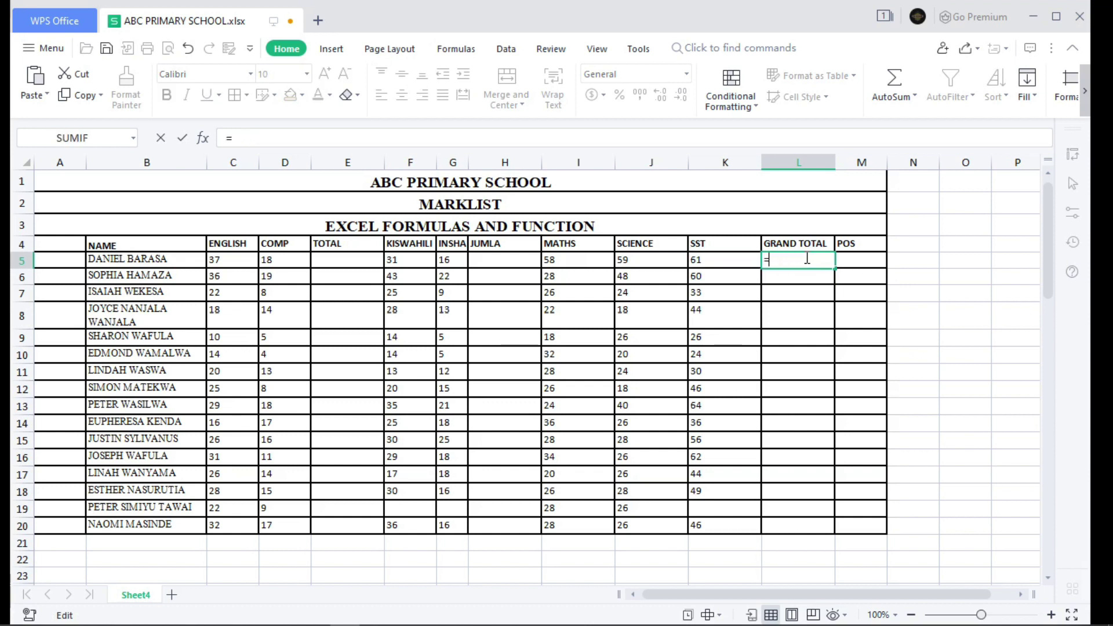
click(722, 265)
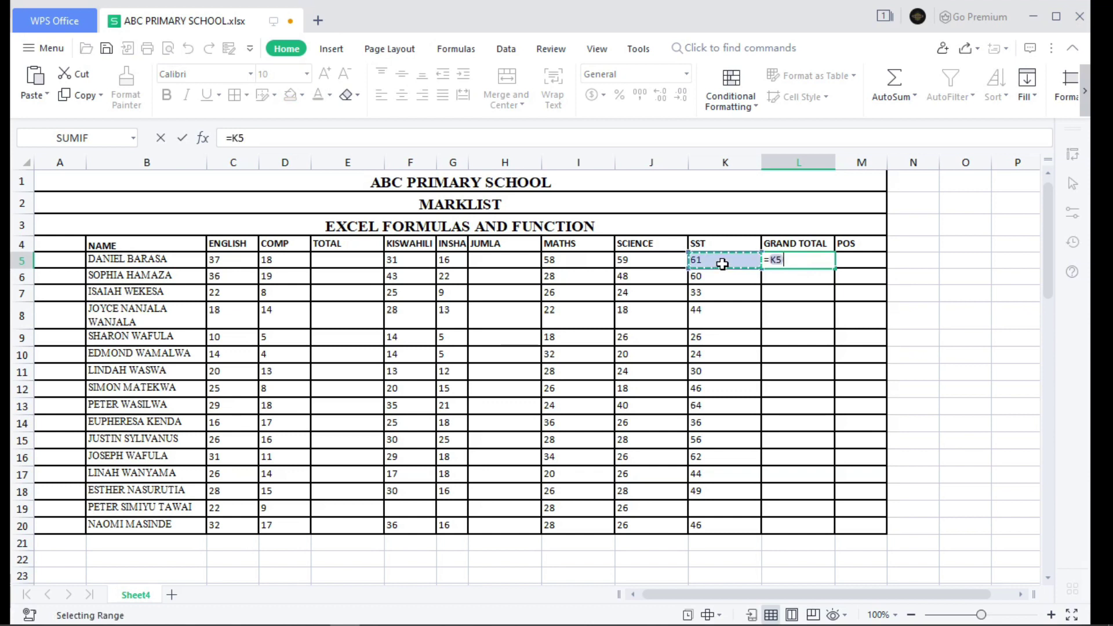
text(+)
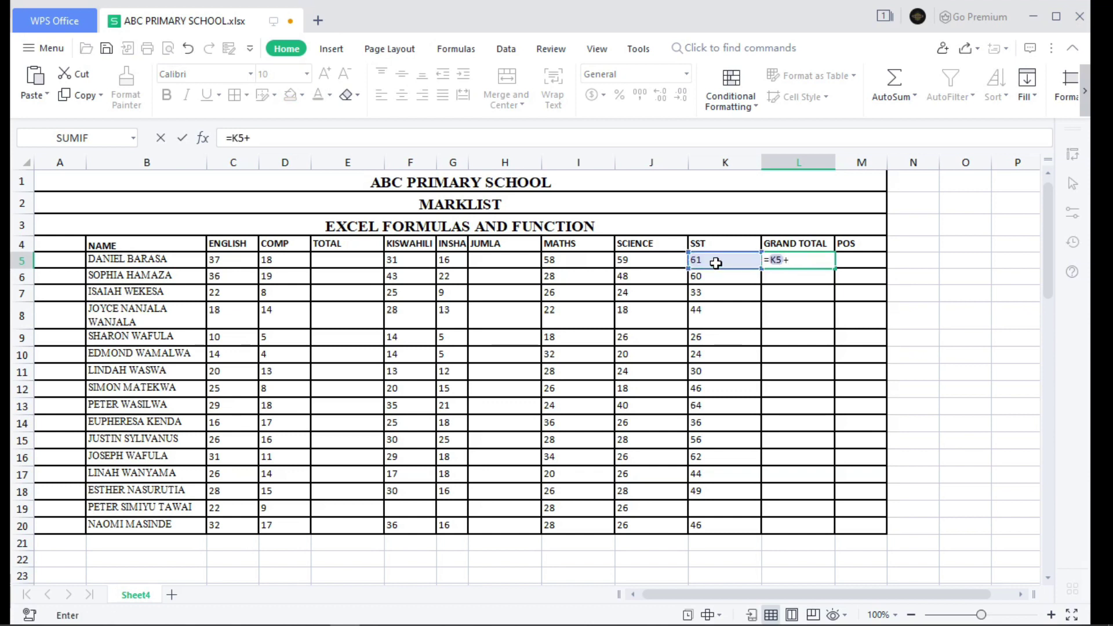
click(670, 262)
click(792, 261)
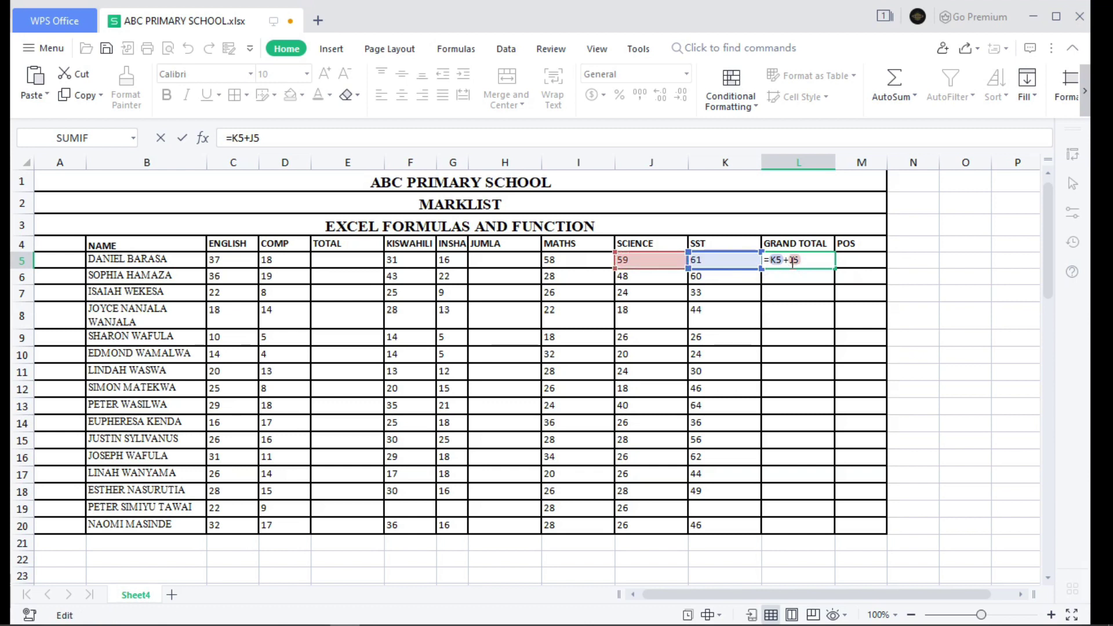
key(BackSpace)
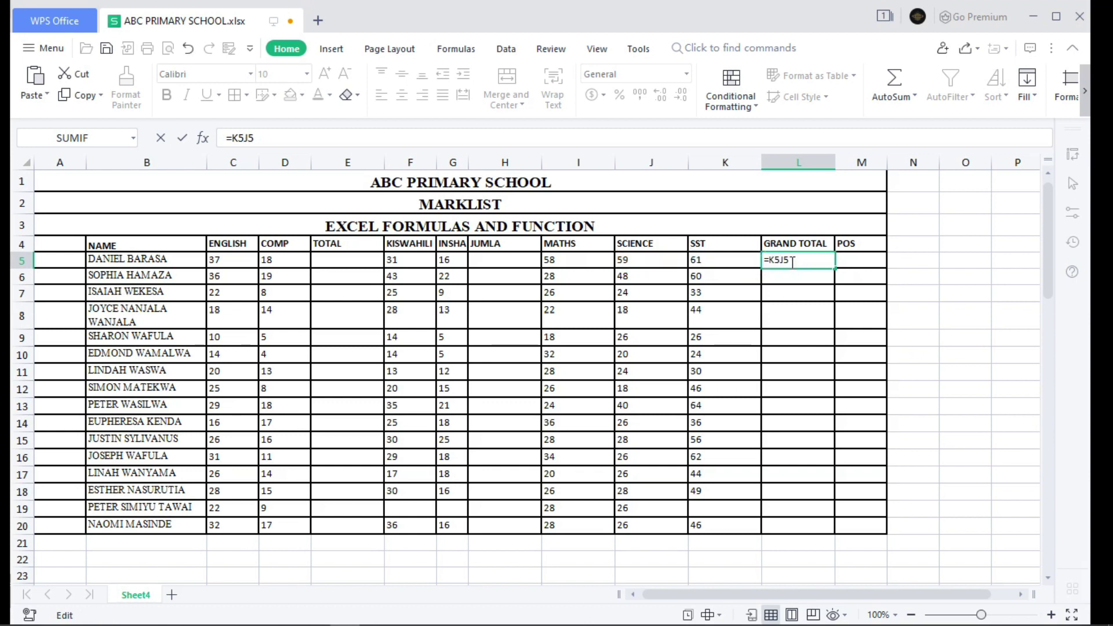
text(/)
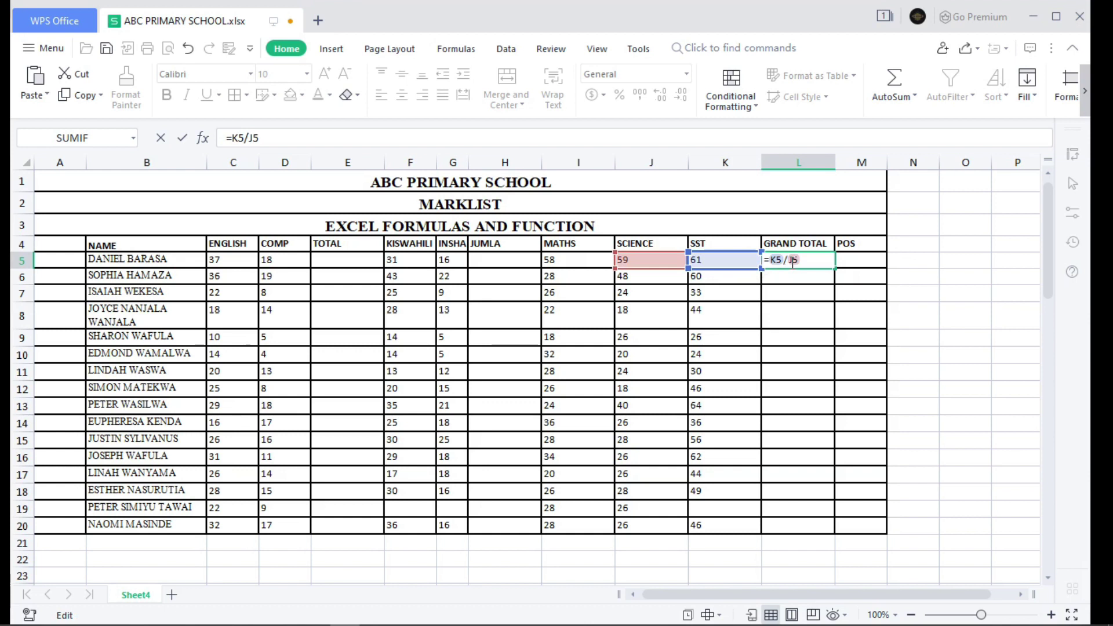
key(Return)
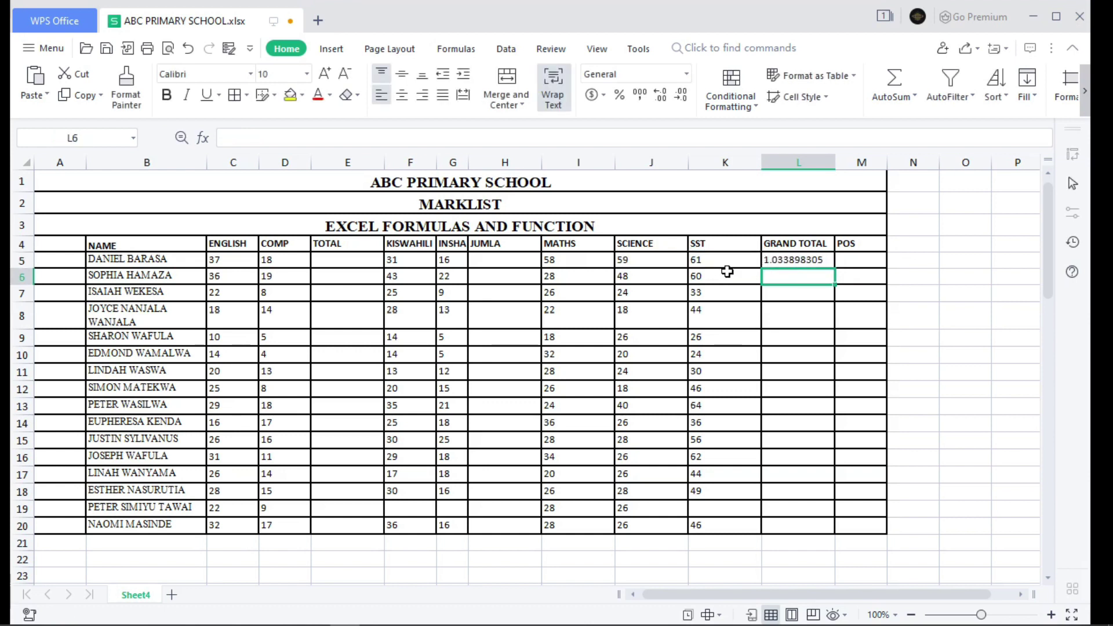
- Change the first pupil's SST mark to 100 and SCIENCE mark to 2
click(740, 258)
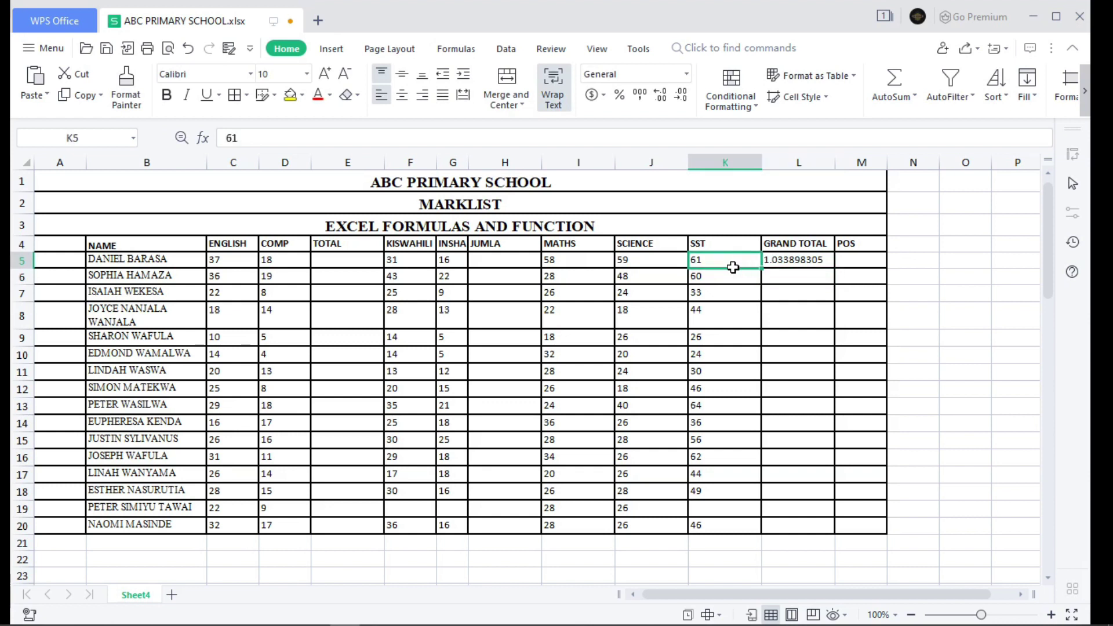
click(806, 262)
double_click(806, 262)
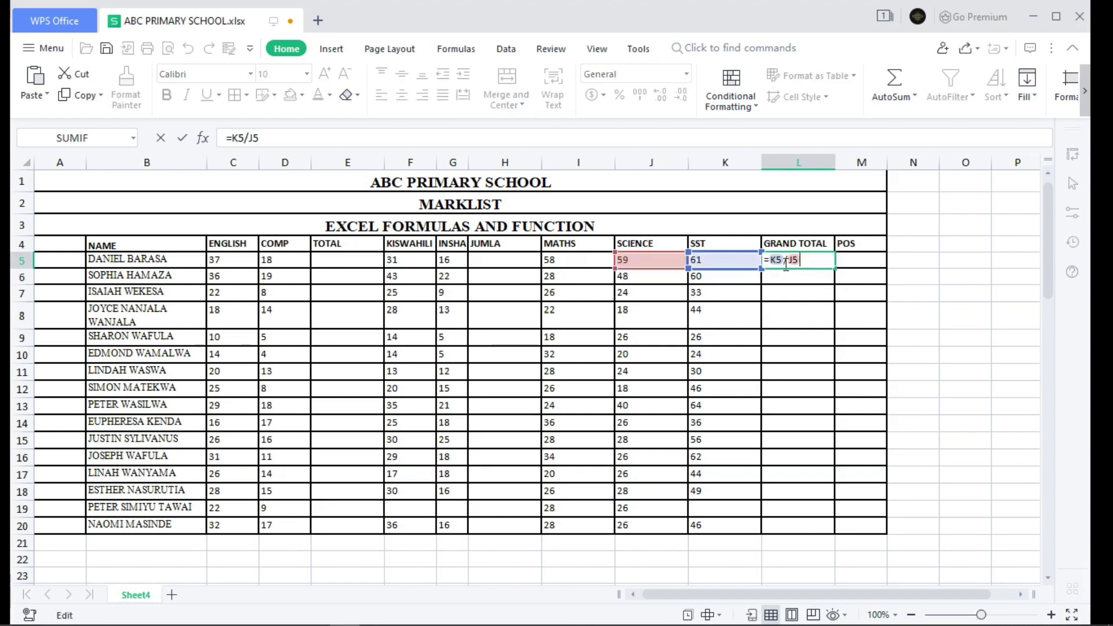
double_click(724, 260)
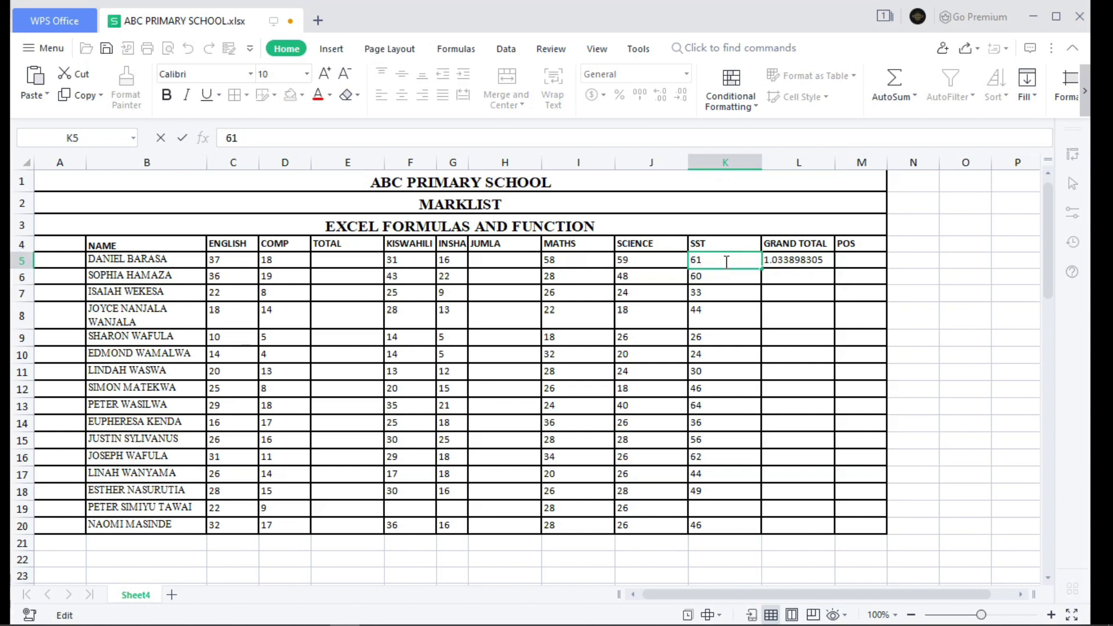
key(BackSpace)
key(BackSpace)
text(100)
click(649, 263)
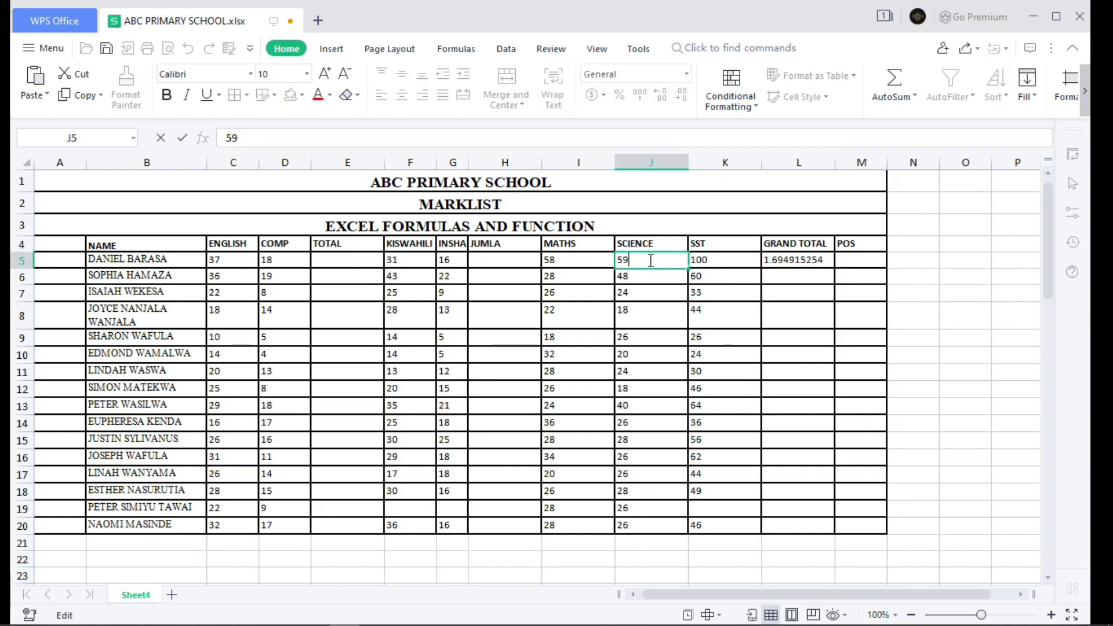
key(BackSpace)
text(2)
key(Return)
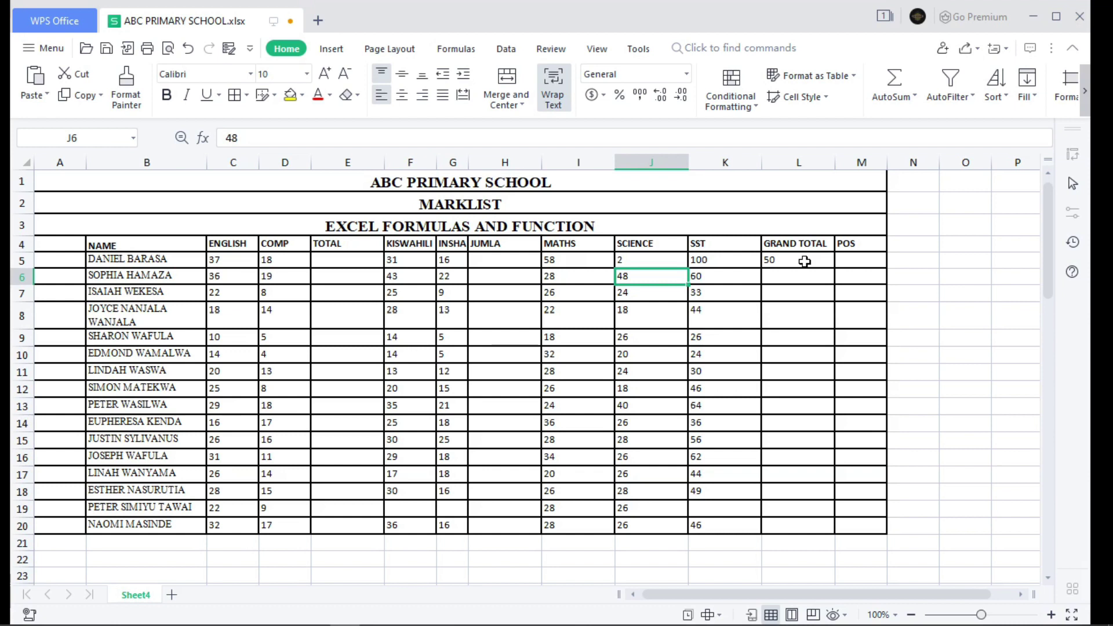
- Delete the K5/J5 division formula from L5
click(804, 261)
double_click(804, 261)
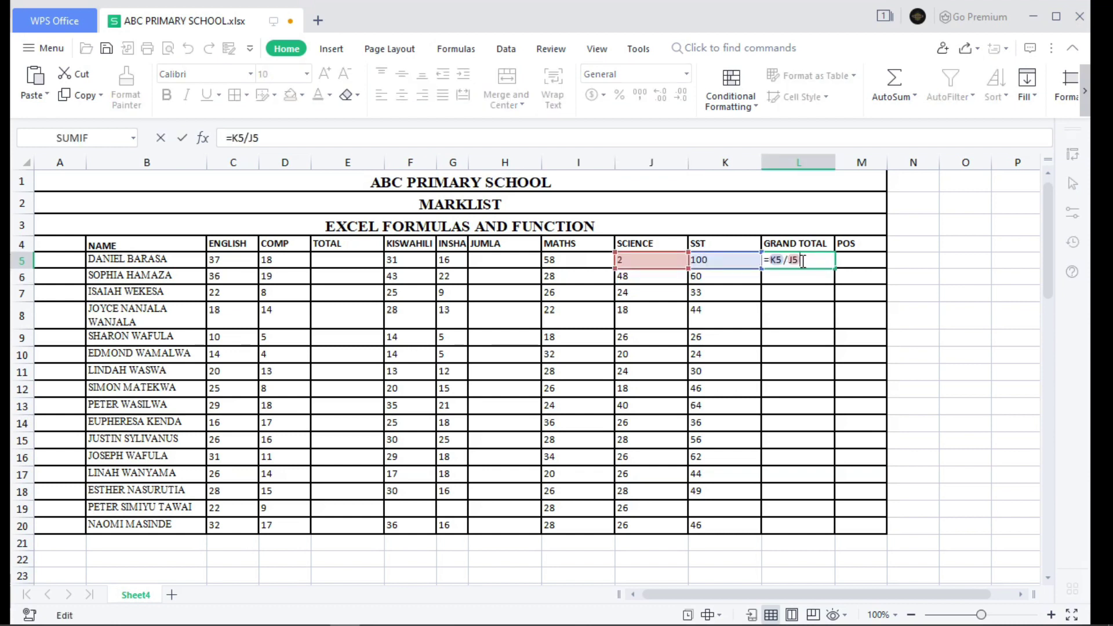
key(BackSpace)
key(BackSpace)
key(BackSpace)
key(BackSpace)
key(BackSpace)
key(BackSpace)
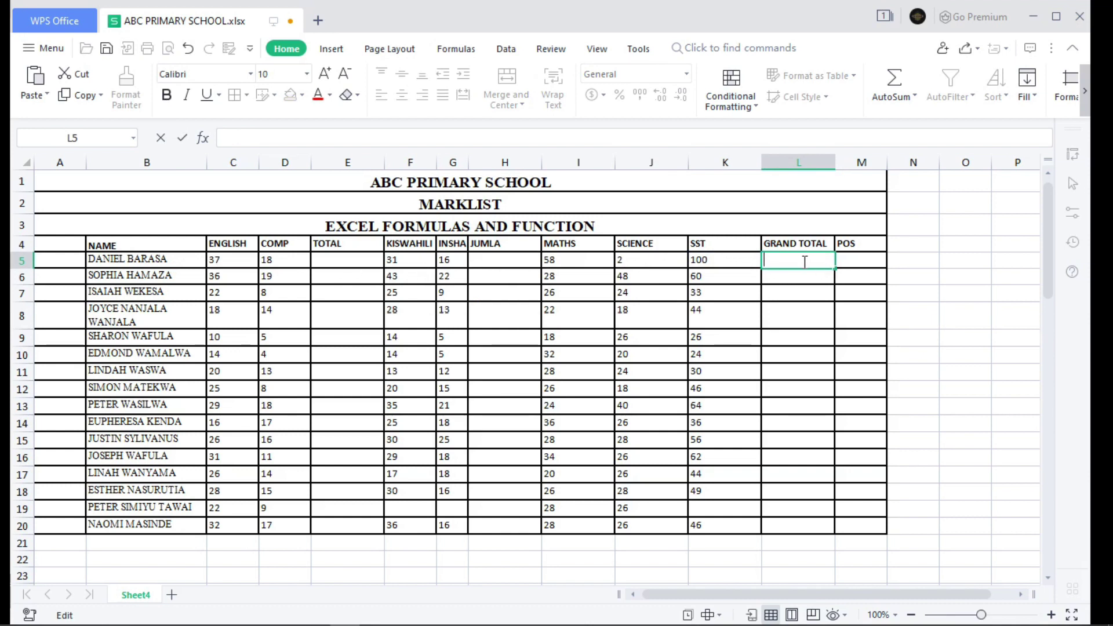
- Enter =C5+D5+F5+G5+I5+J5+K5 in L5 for a grand total of 262
text(=)
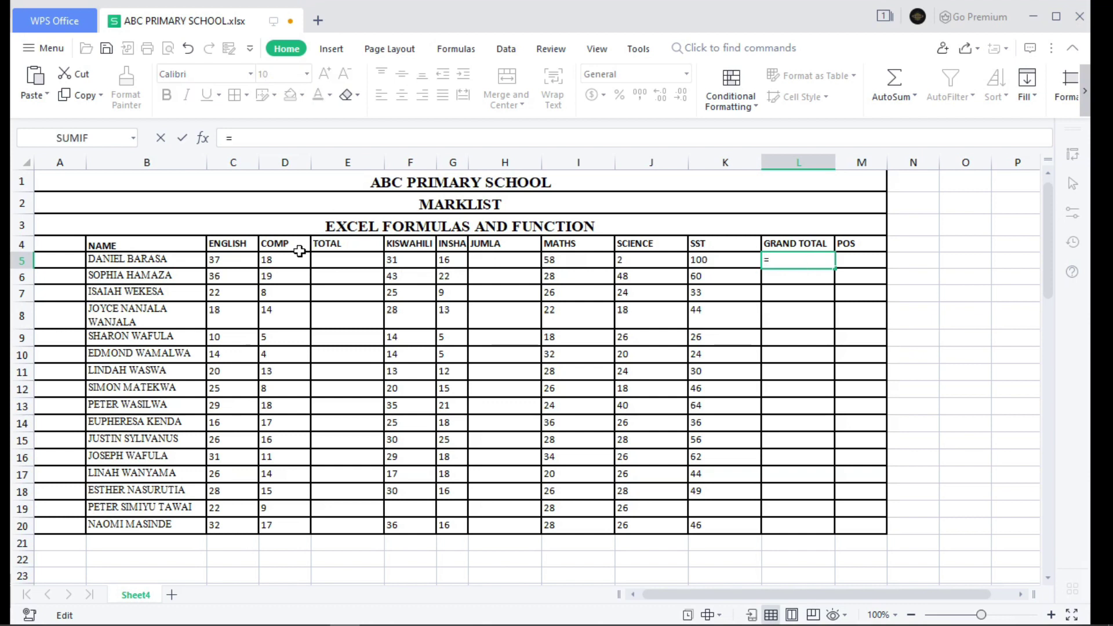
click(236, 260)
text(+)
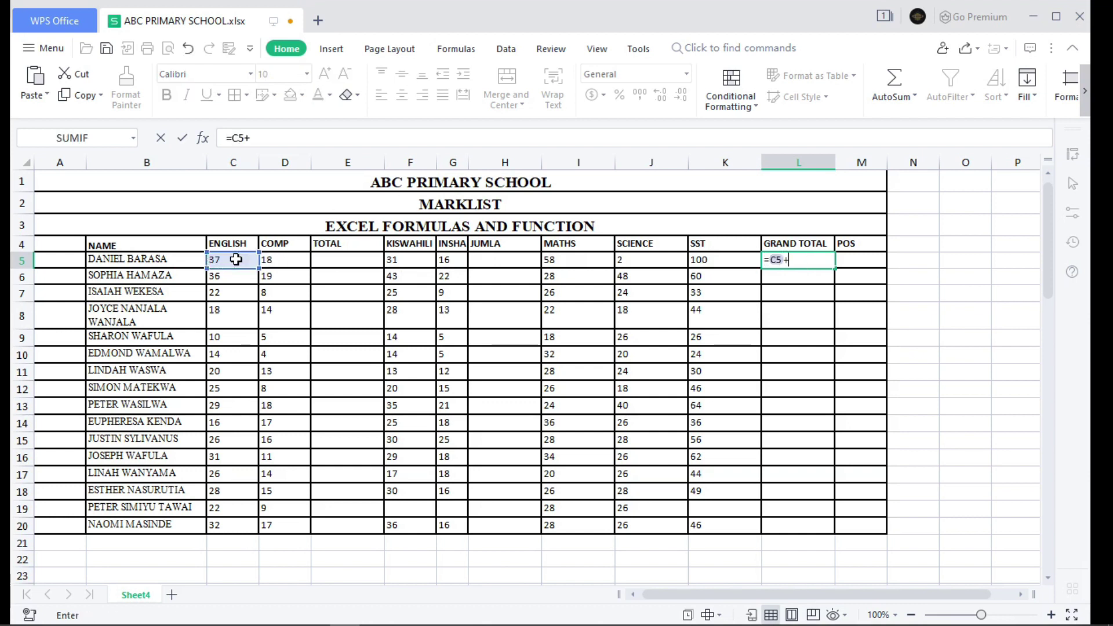
click(272, 260)
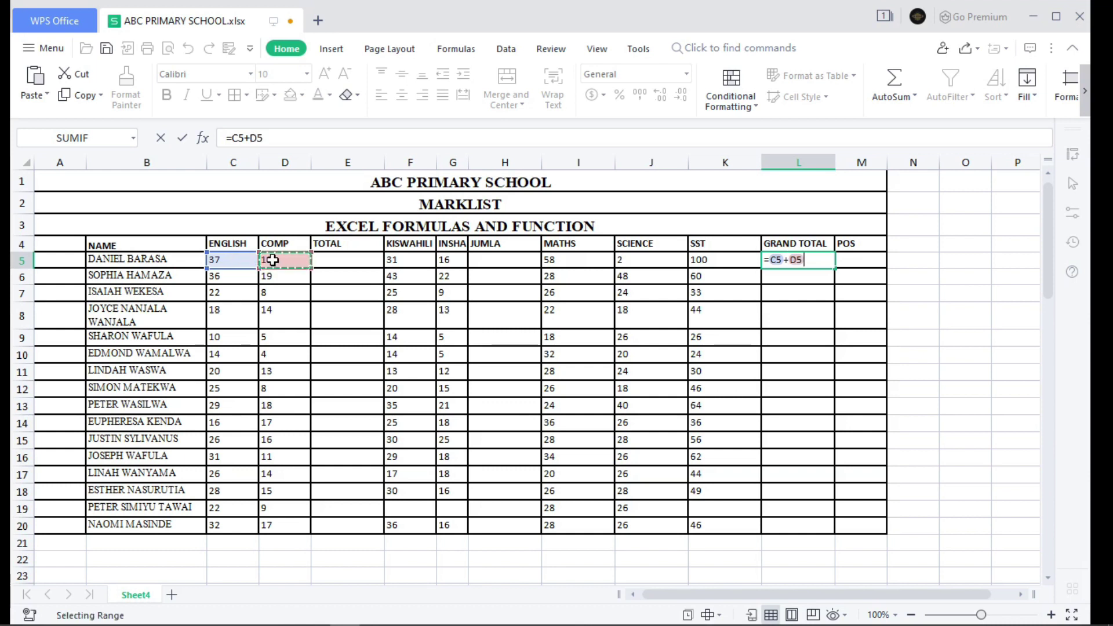
text(+)
click(391, 263)
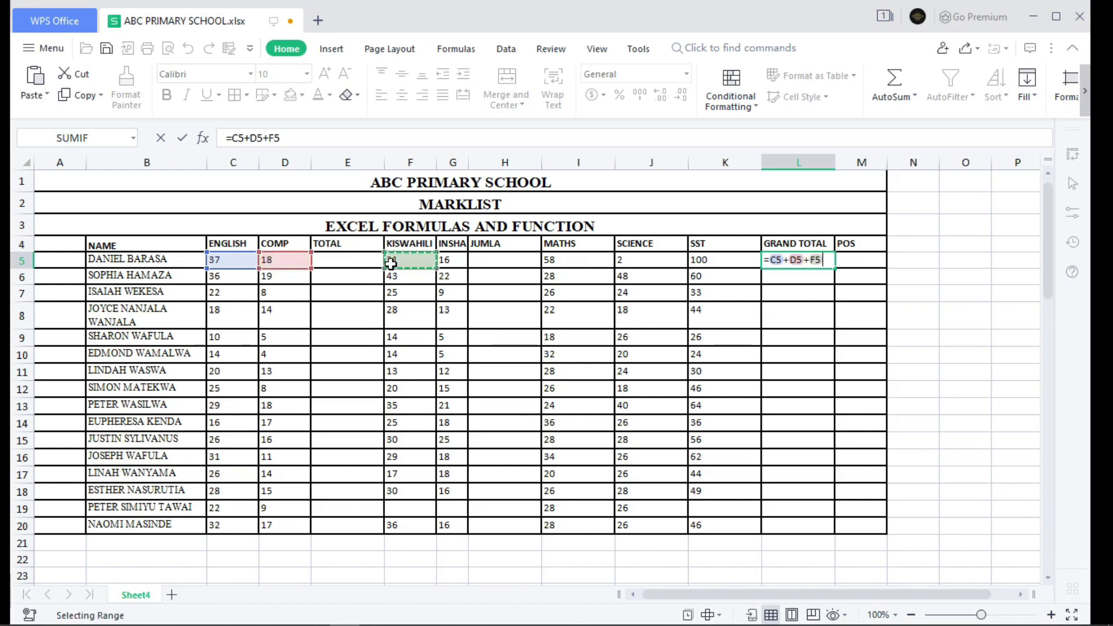
text(+)
click(455, 264)
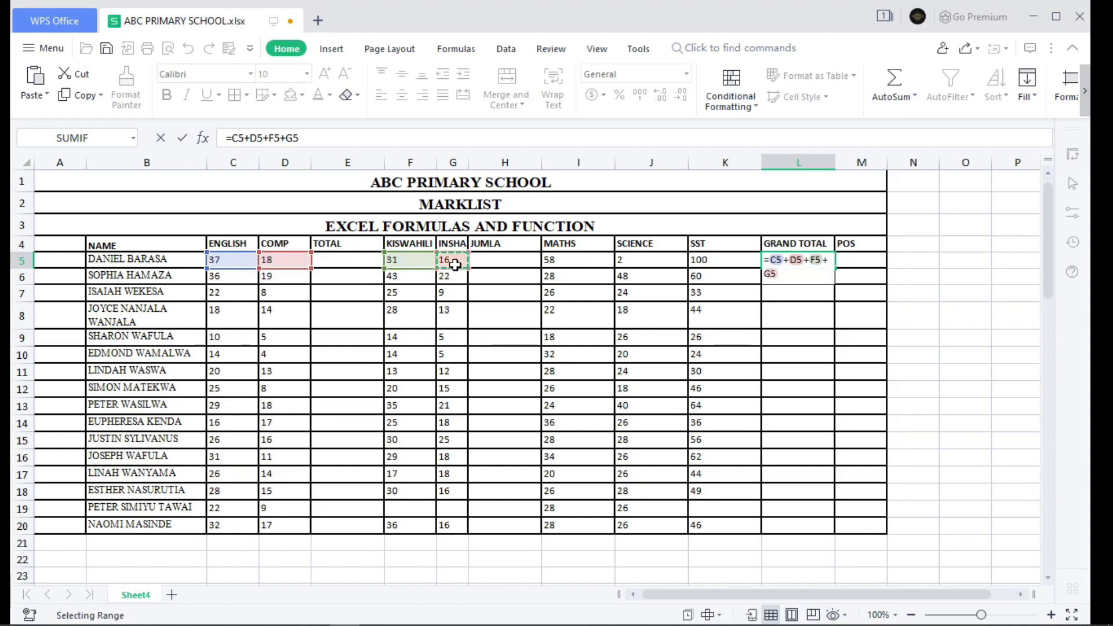
text(+)
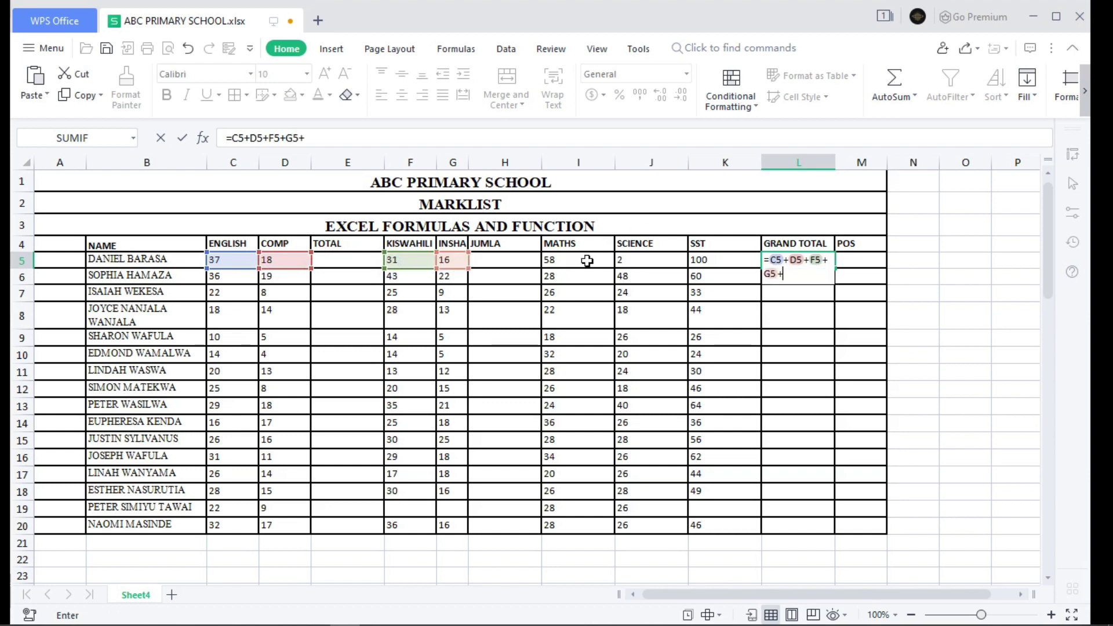
click(587, 261)
text(+)
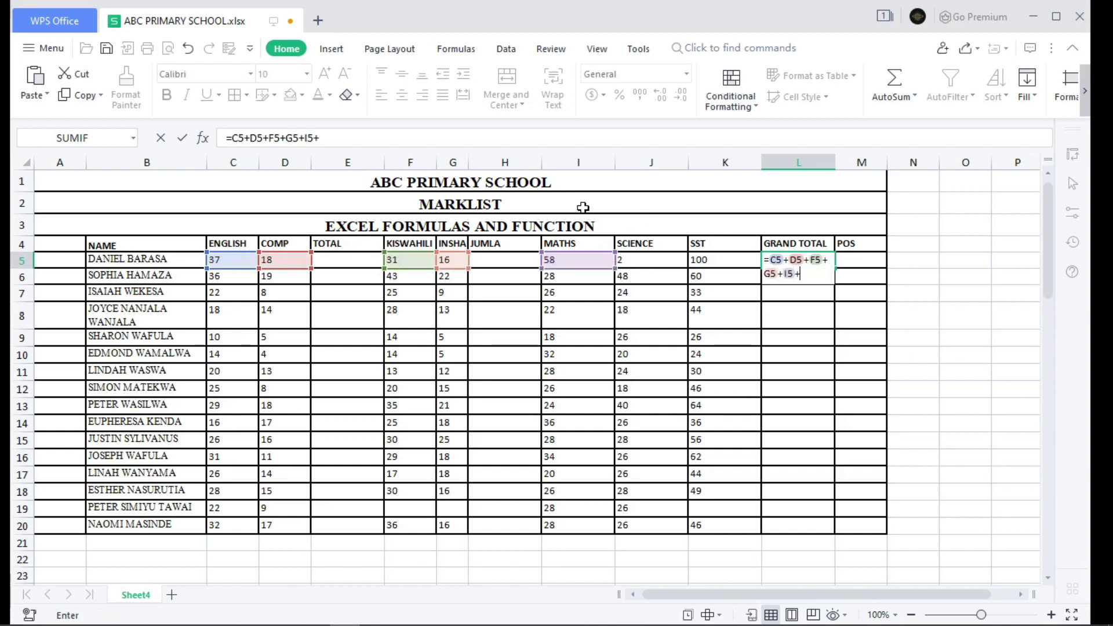
click(639, 266)
text(+)
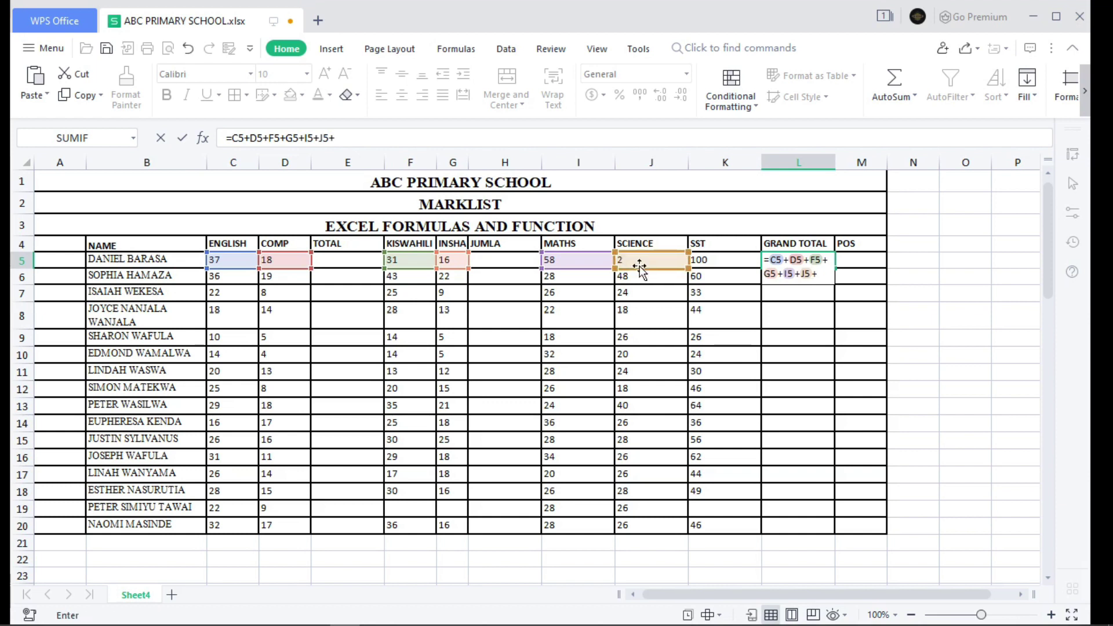
click(721, 259)
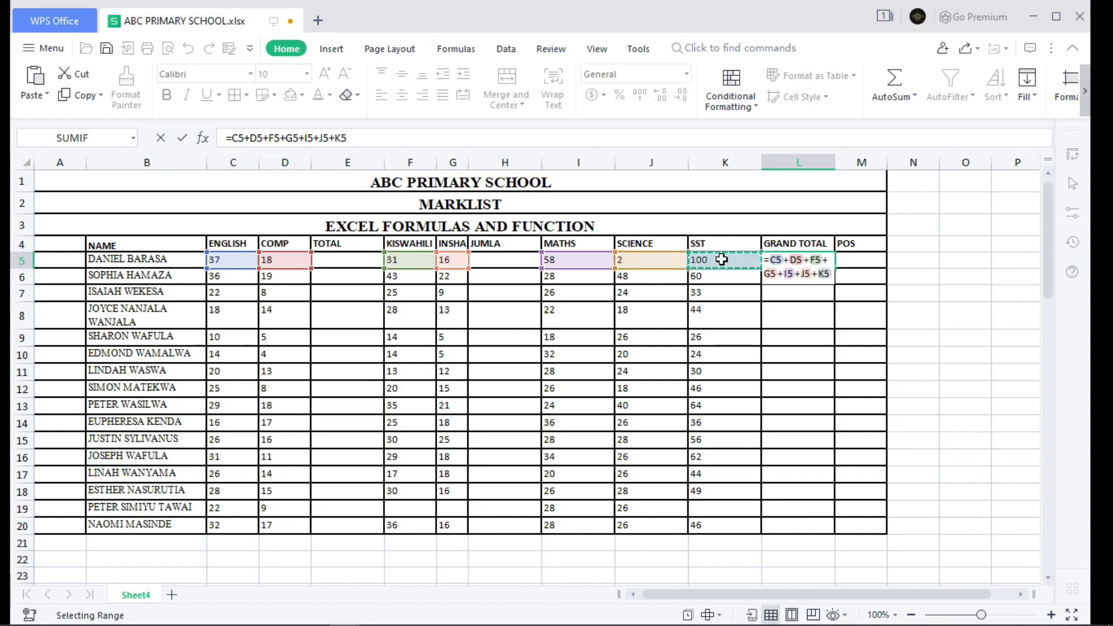
key(Return)
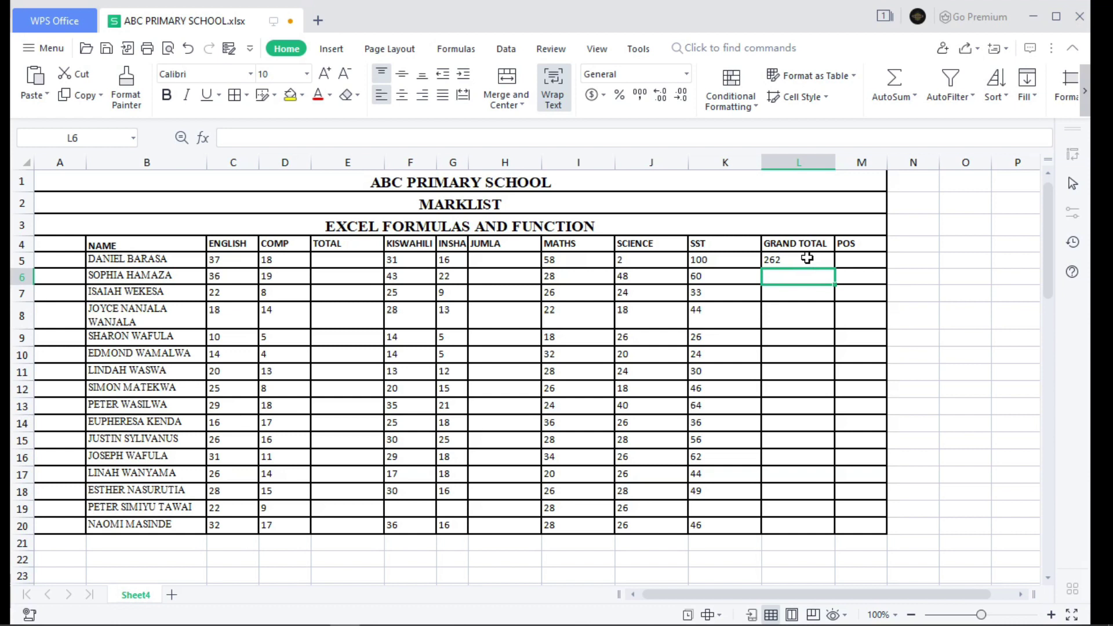
- Delete L5's seven-mark addition and start a fresh formula with =
double_click(806, 259)
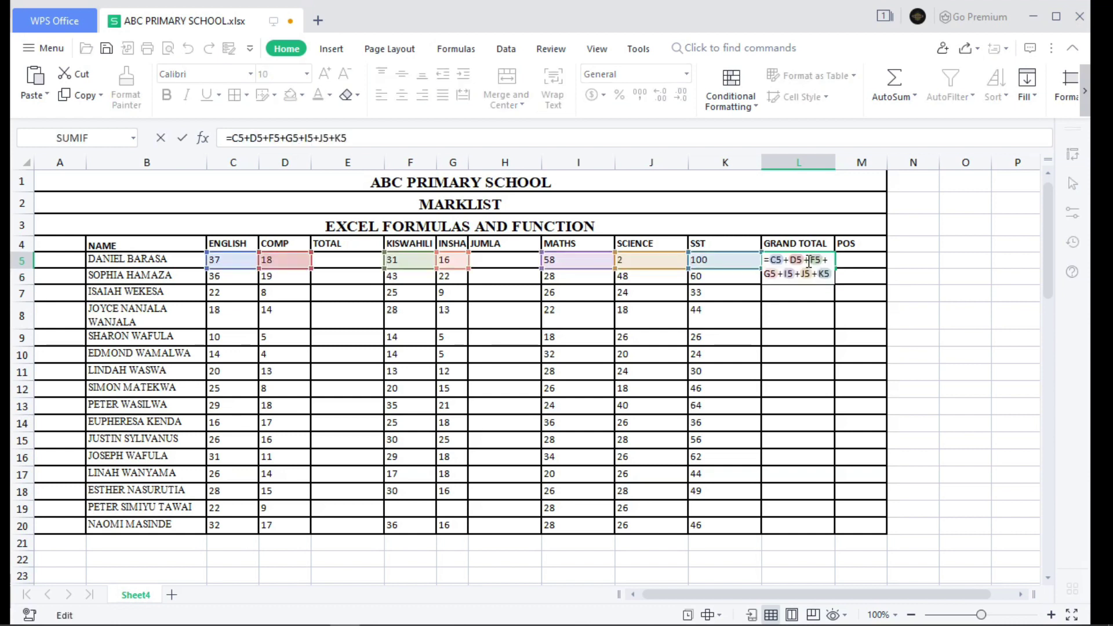
key(ctrl+a)
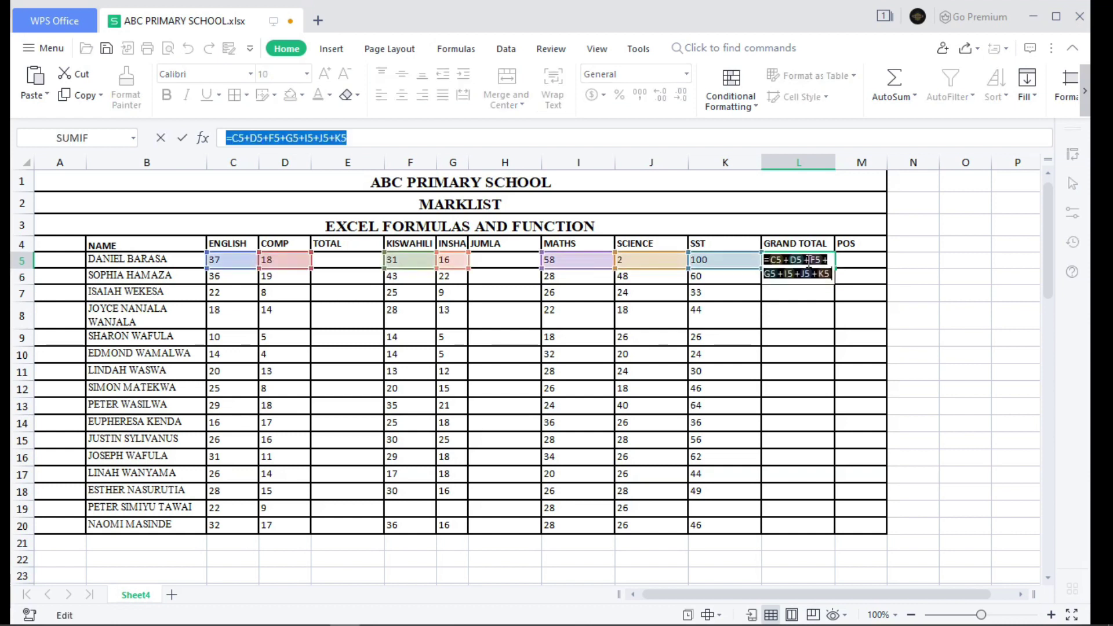
key(BackSpace)
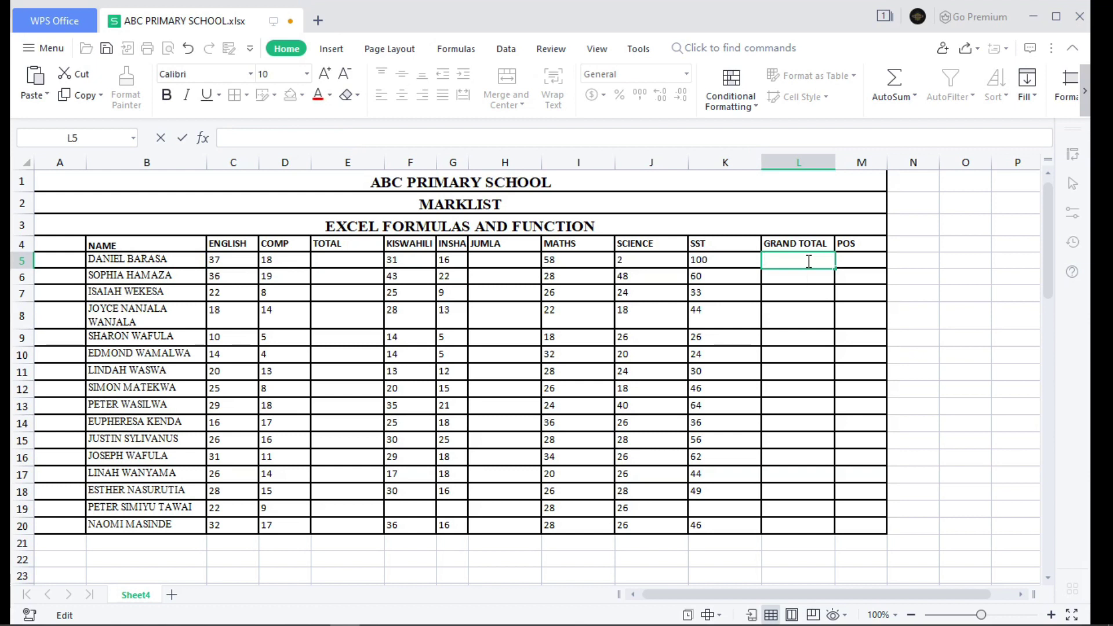
text(=)
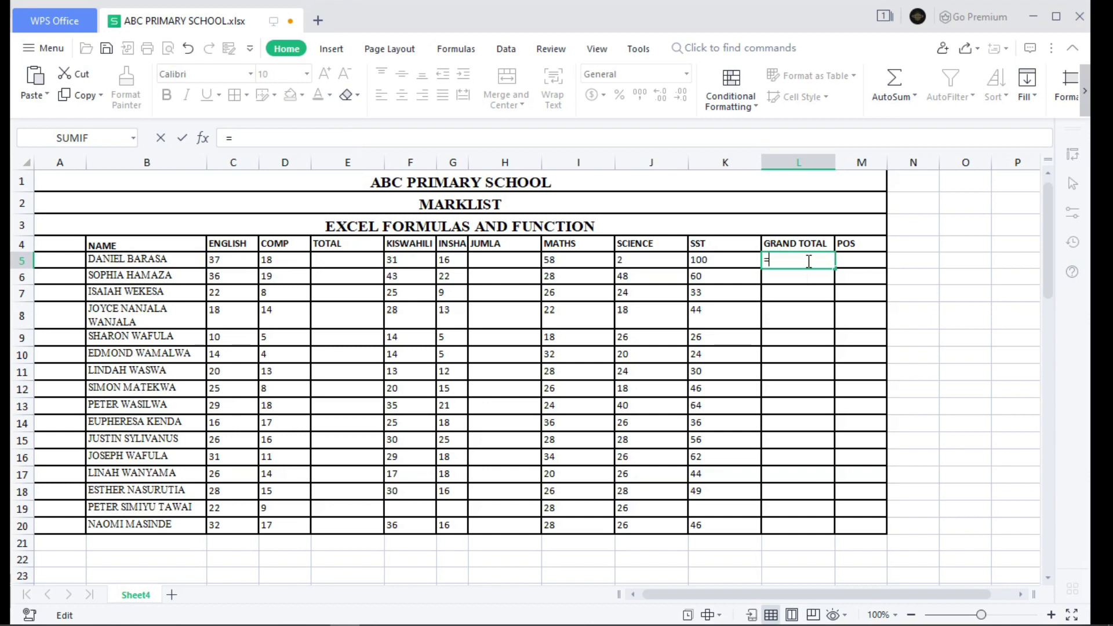
- Complete =SUM(C5:K5) in L5, still returning 262
text(SU)
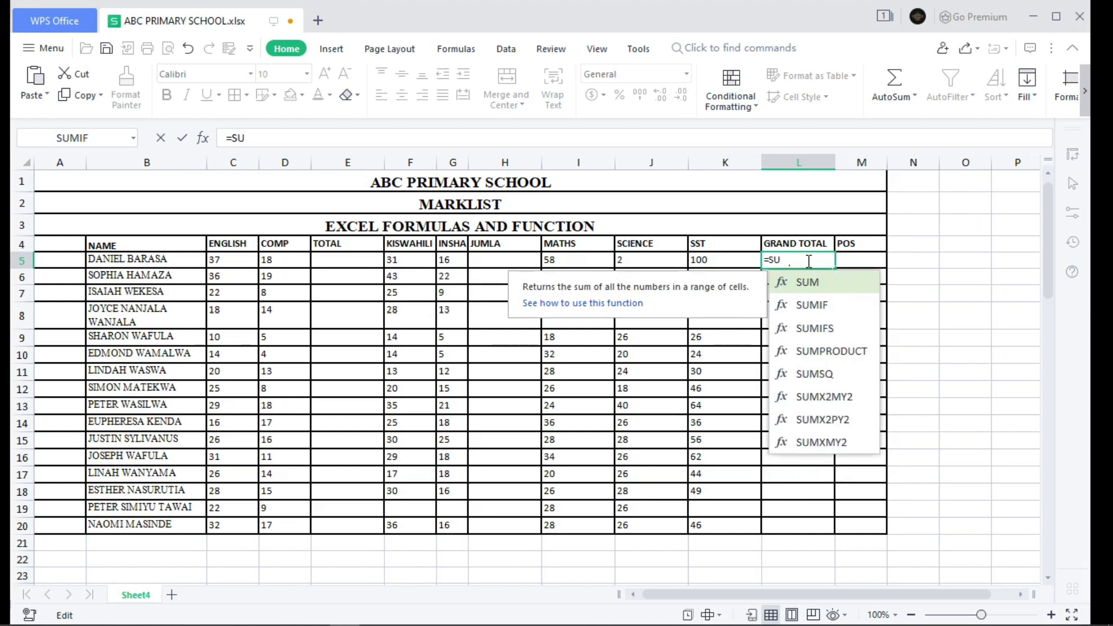
text(M()
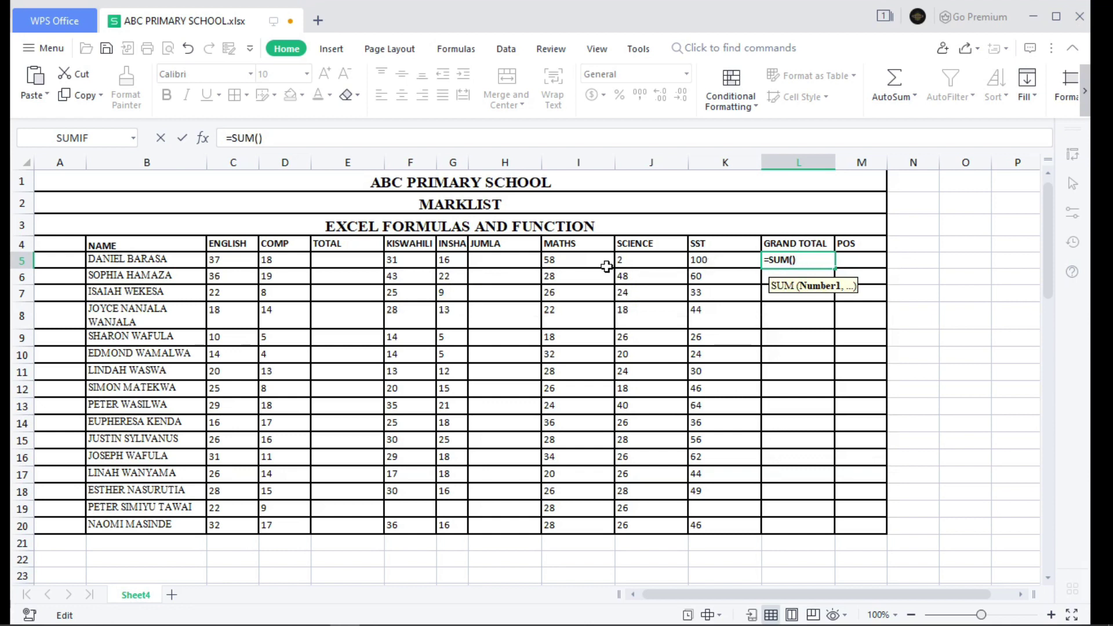
click(246, 261)
drag(247, 262, 743, 267)
key(Return)
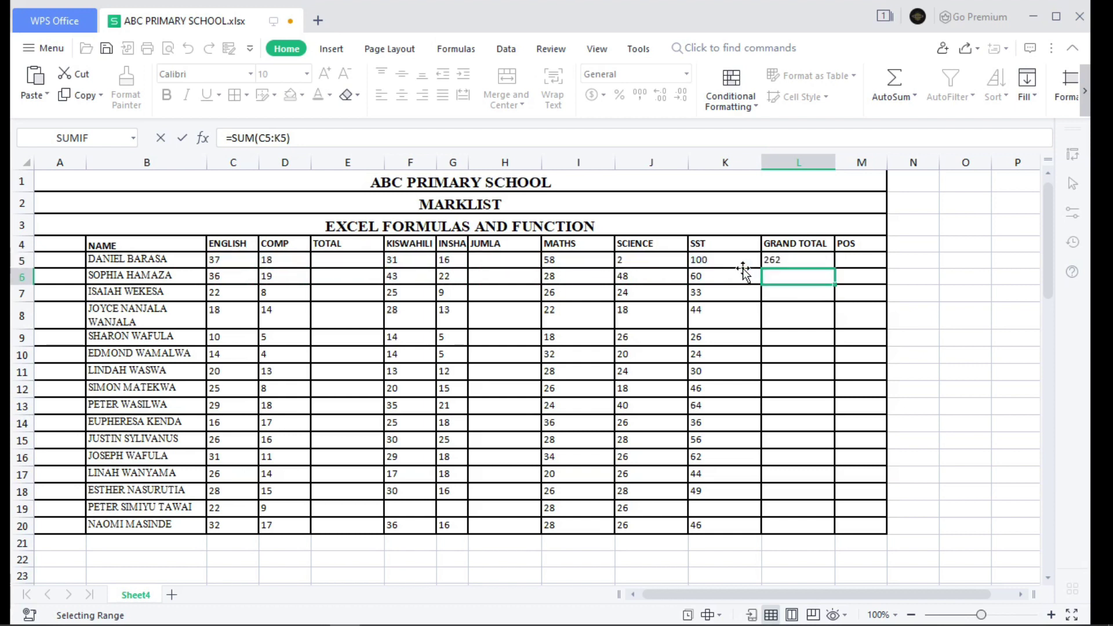
click(809, 263)
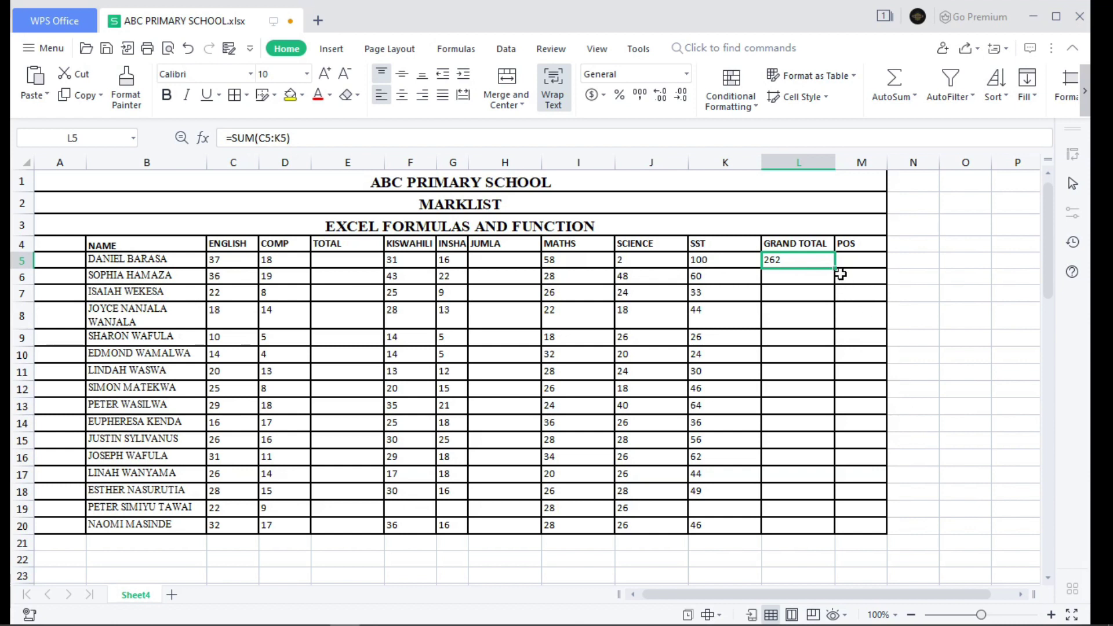
- Fill the SUM formula from L5 down to L20 for all sixteen pupils
drag(834, 267, 818, 518)
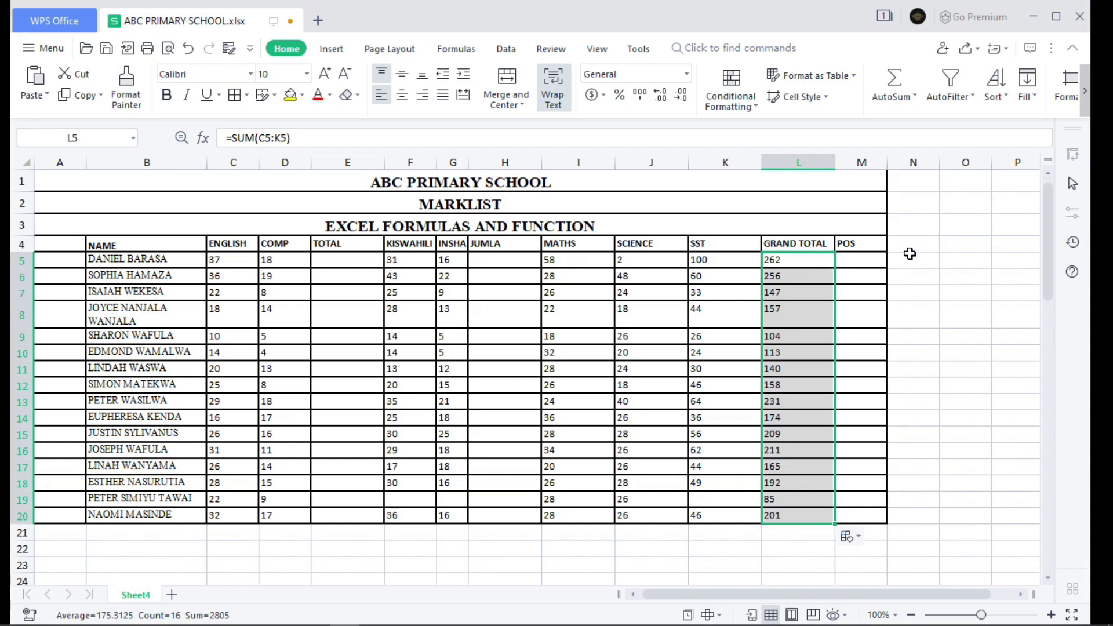
- Enter =MIN(C5:L20) in N5, showing the smallest mark, 2
click(910, 259)
text(=)
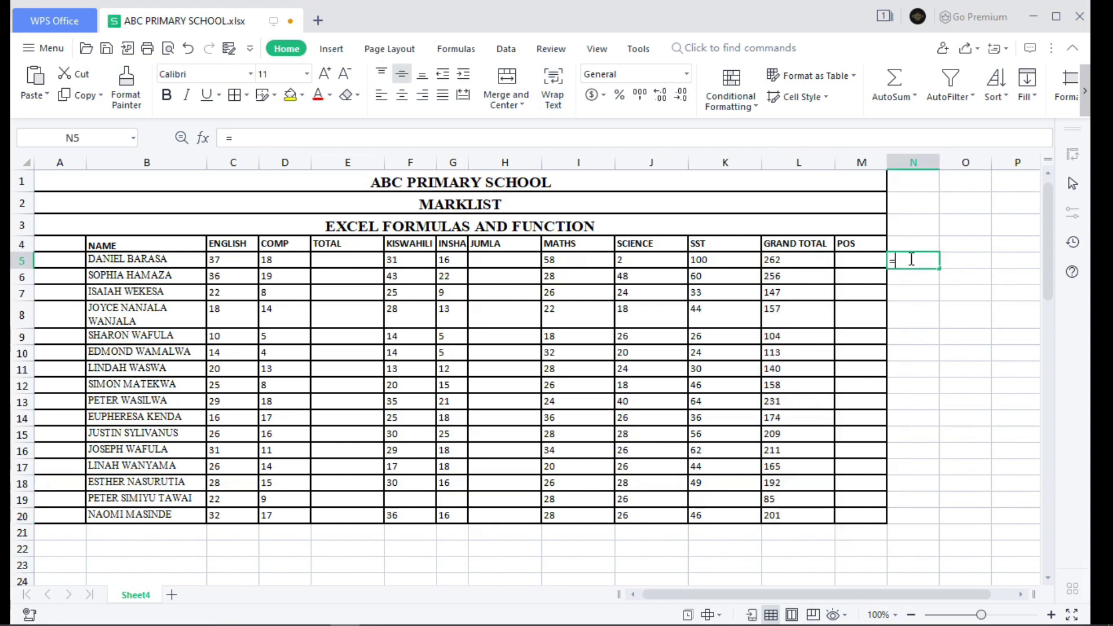
text(MI)
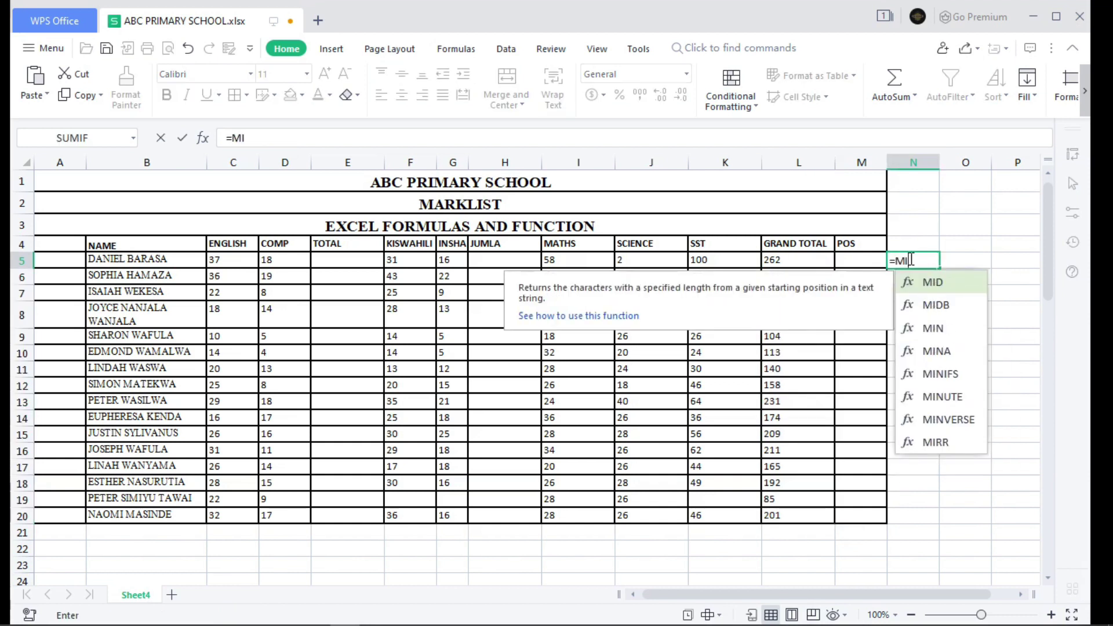
text(N()
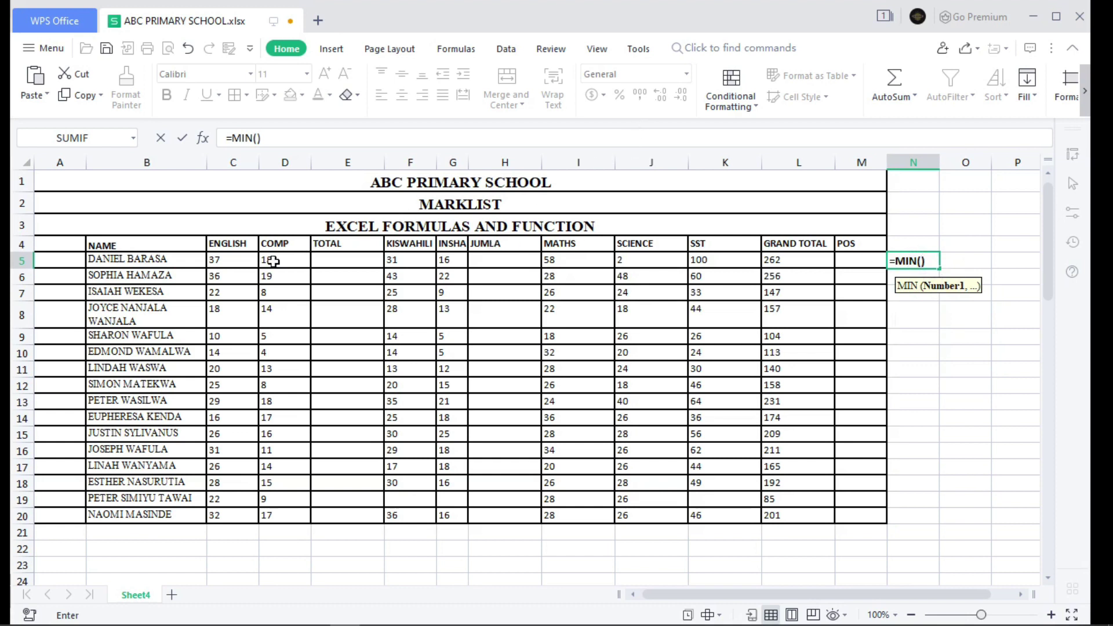
drag(216, 262, 780, 513)
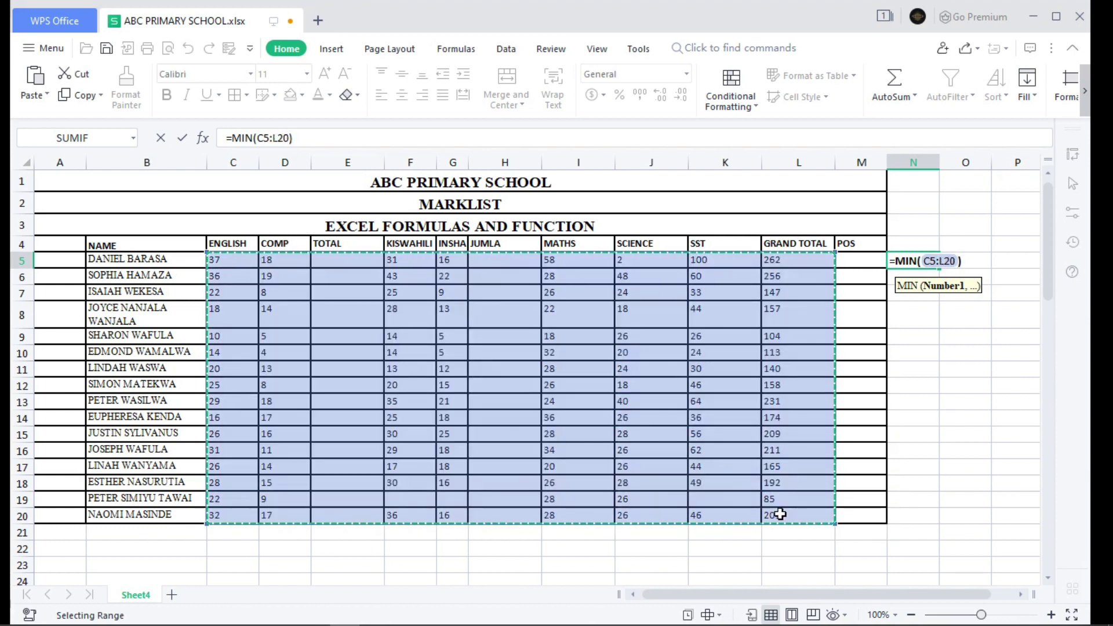
key(Return)
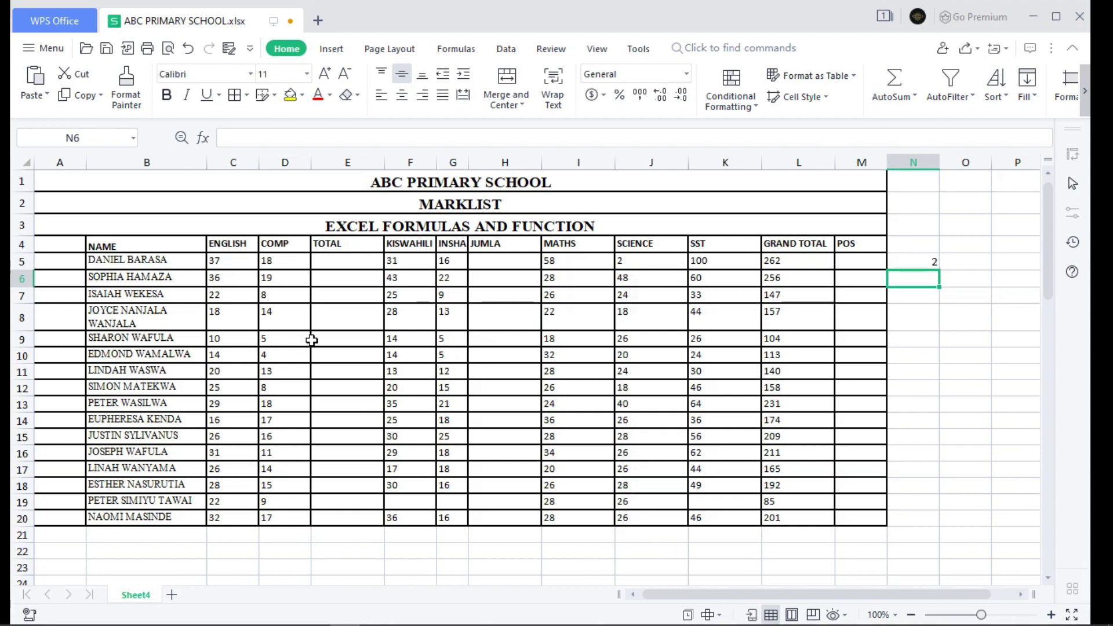
double_click(720, 502)
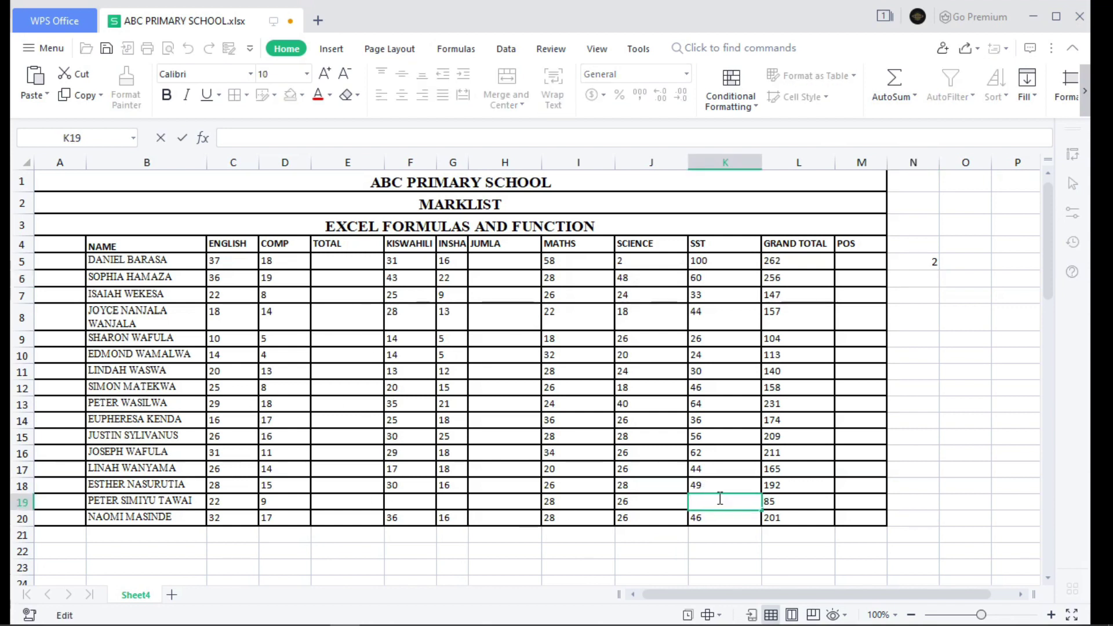
- Record an SST mark of 0 in K19, then go back to editing N5
text(0)
key(Return)
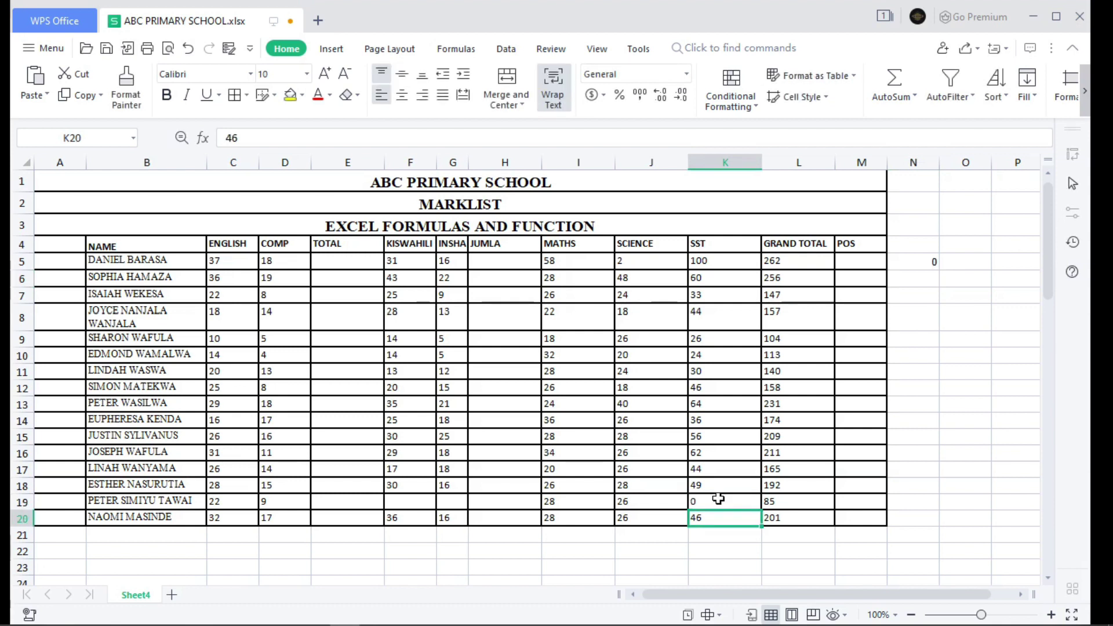
double_click(935, 264)
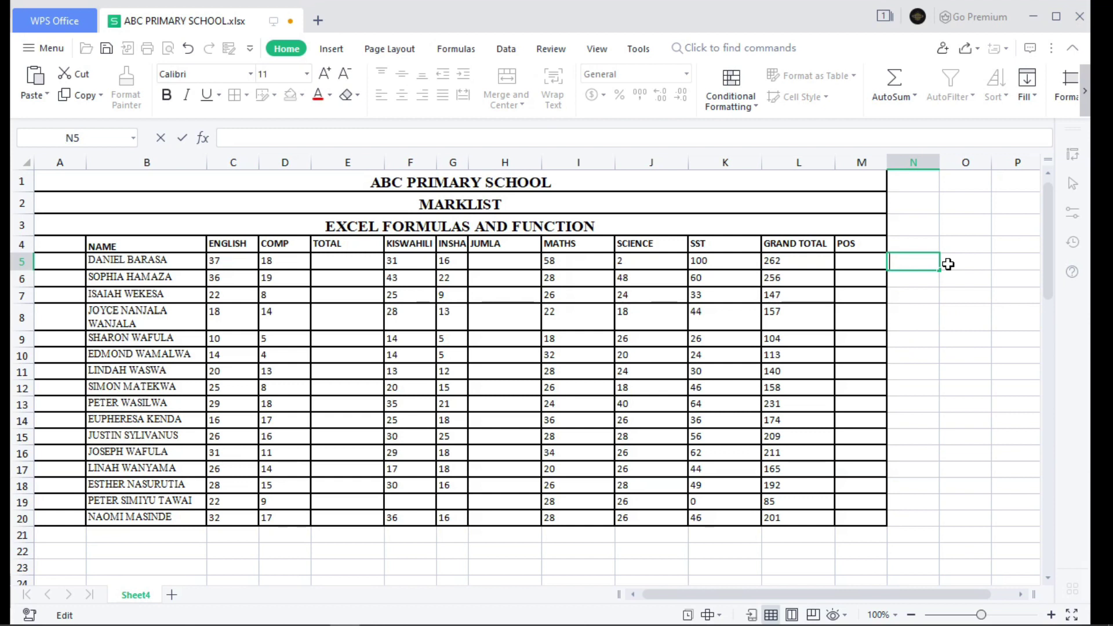
- Enter =MAX(C5:L20) in N5, returning 262, then select C5:M20 to check the status bar
text(=)
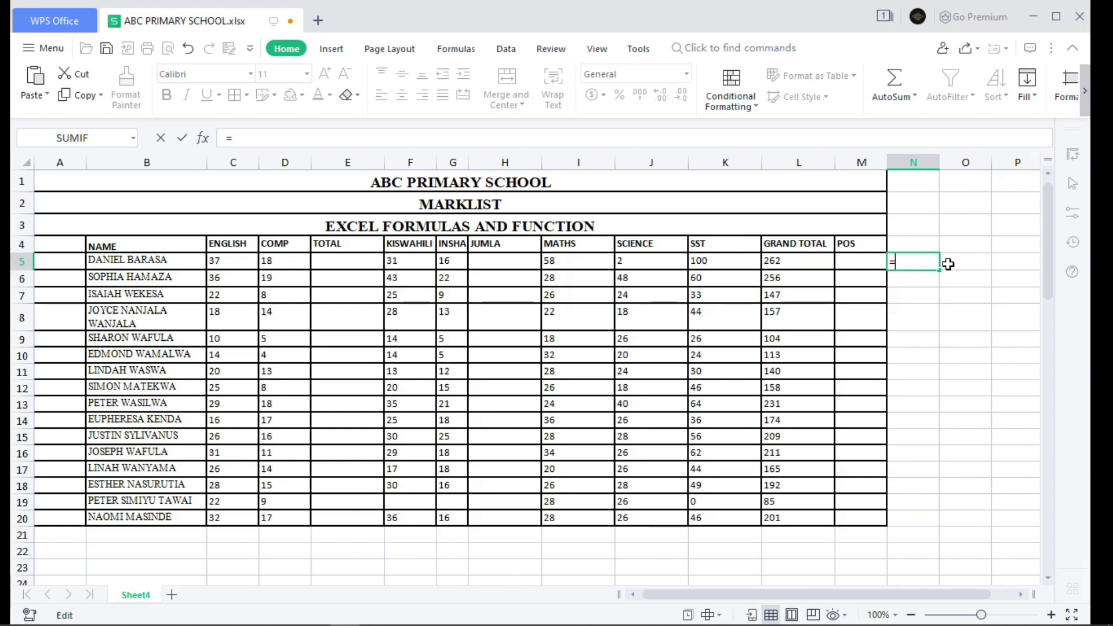
text(MAX)
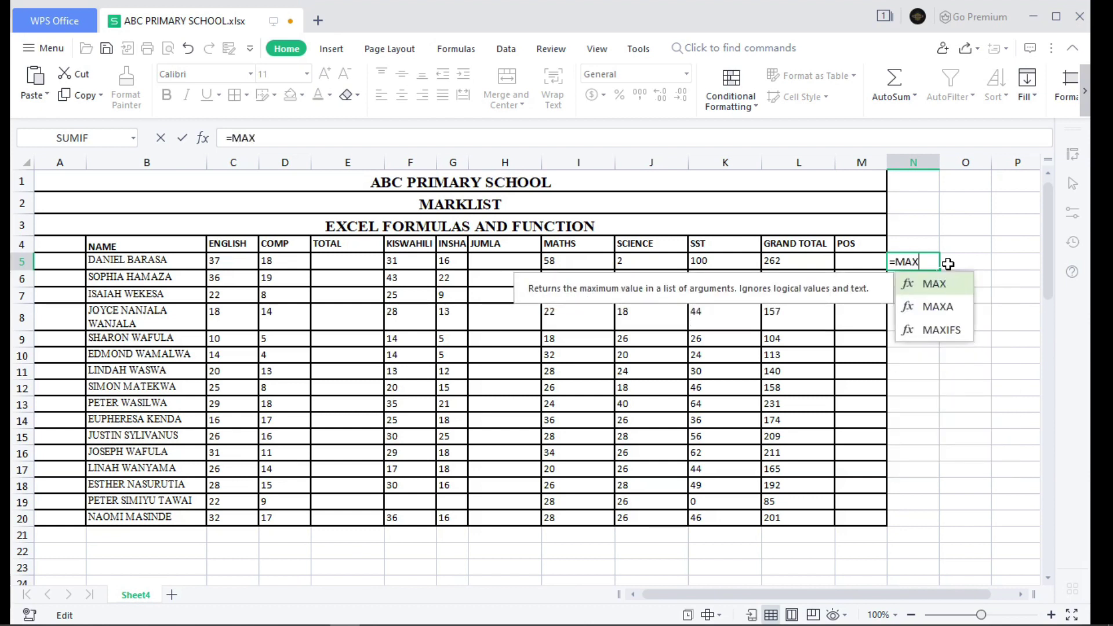
text(()
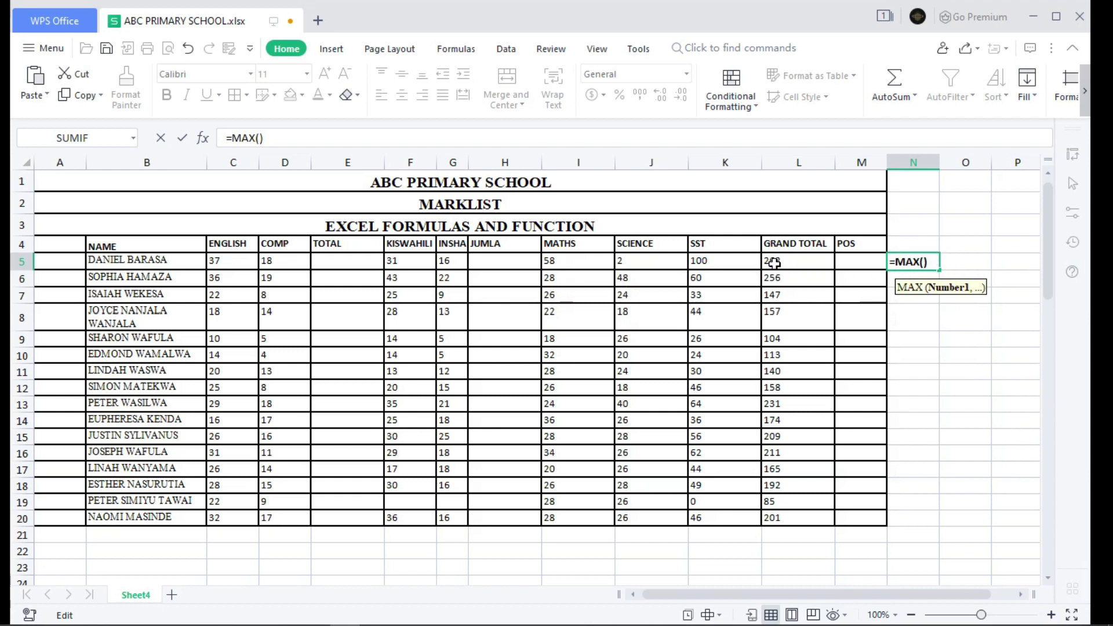
drag(215, 261, 811, 521)
key(Return)
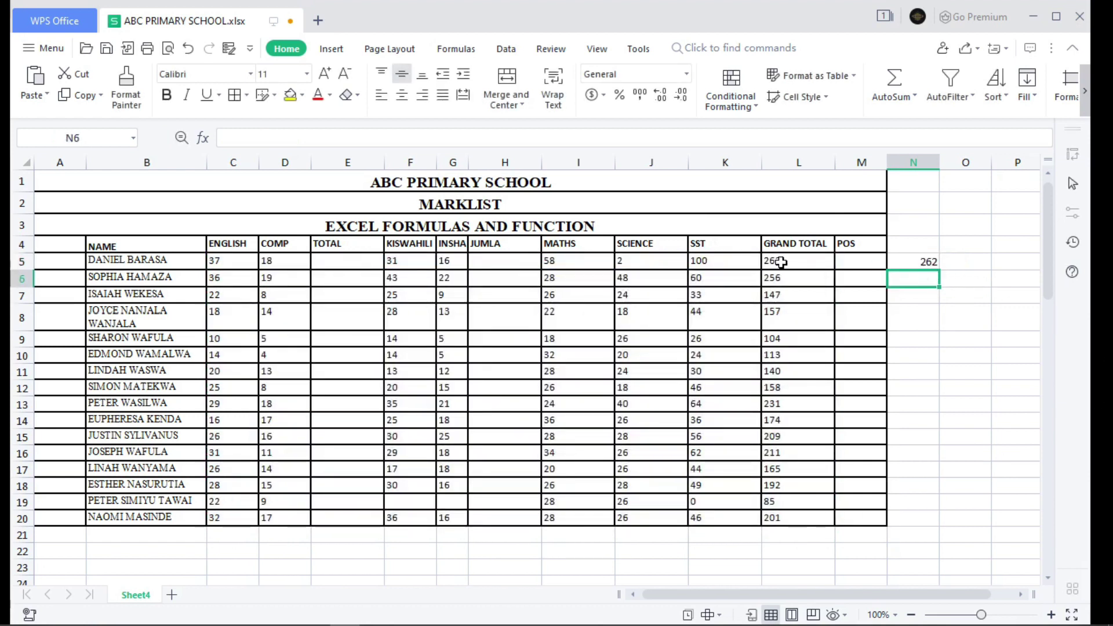
key(Up)
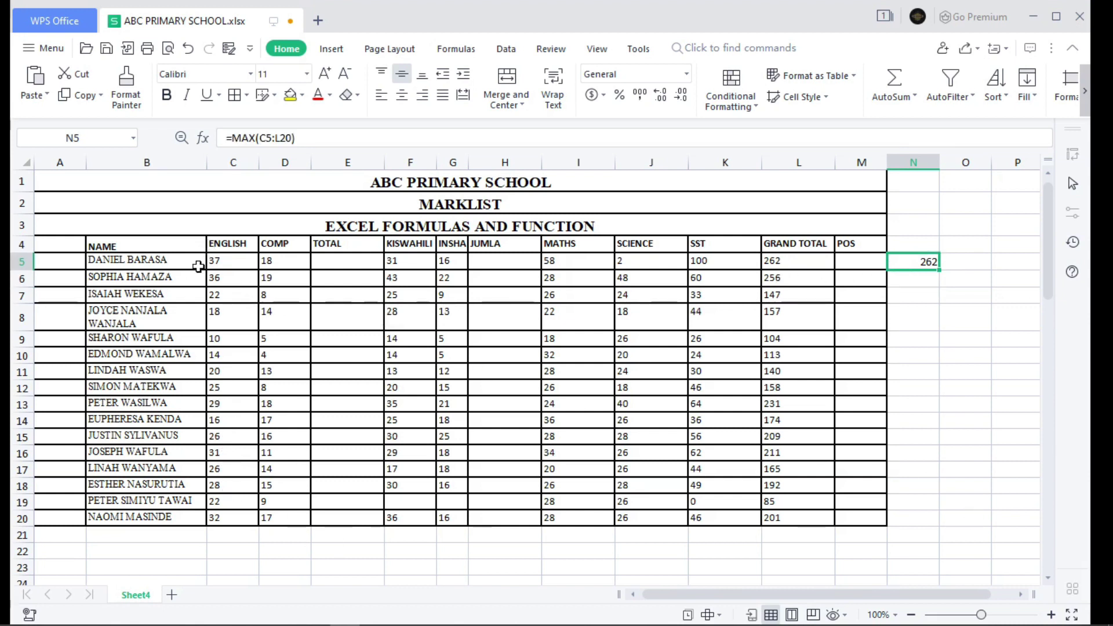
drag(223, 260, 845, 510)
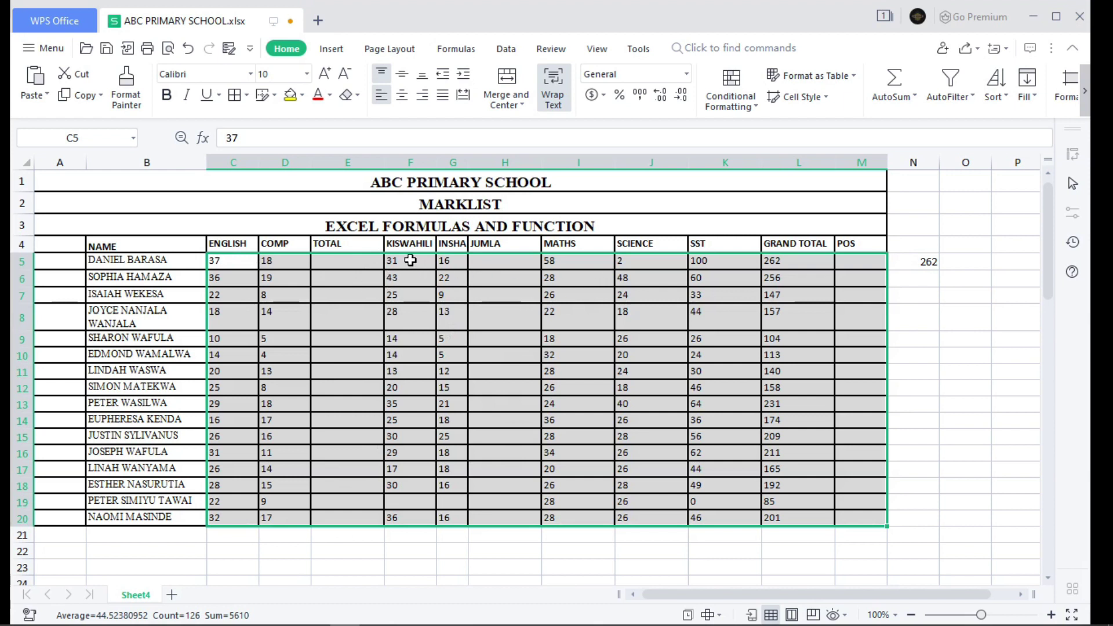
- Clear the MAX formula from N5
double_click(931, 266)
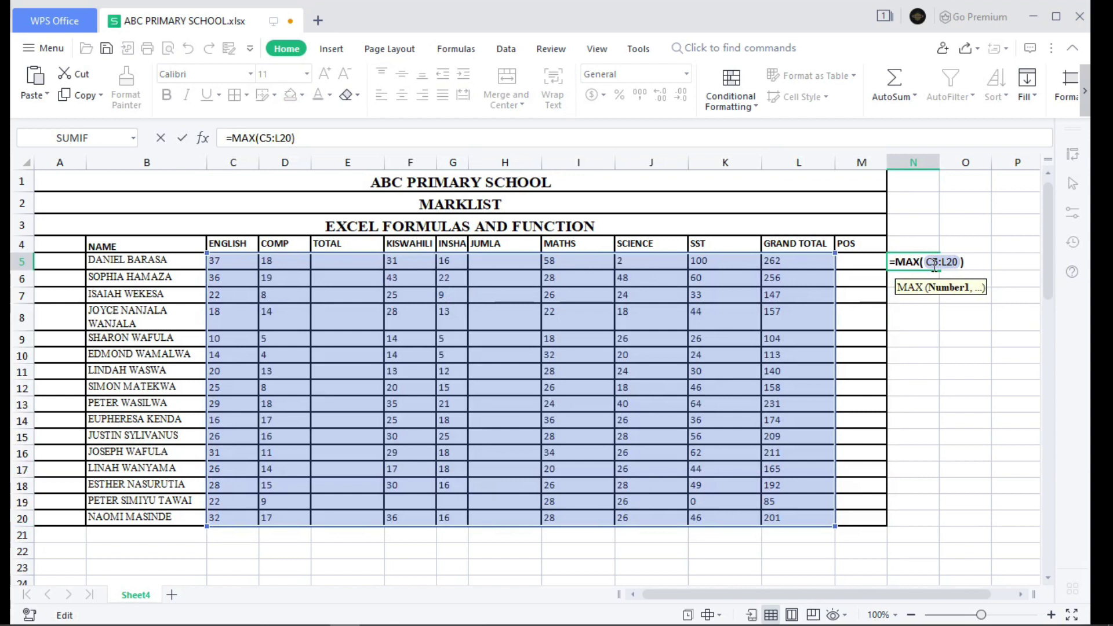
click(934, 265)
key(Delete)
key(Delete)
key(Delete)
key(Delete)
key(Delete)
key(Delete)
key(BackSpace)
key(BackSpace)
key(BackSpace)
key(BackSpace)
key(BackSpace)
key(BackSpace)
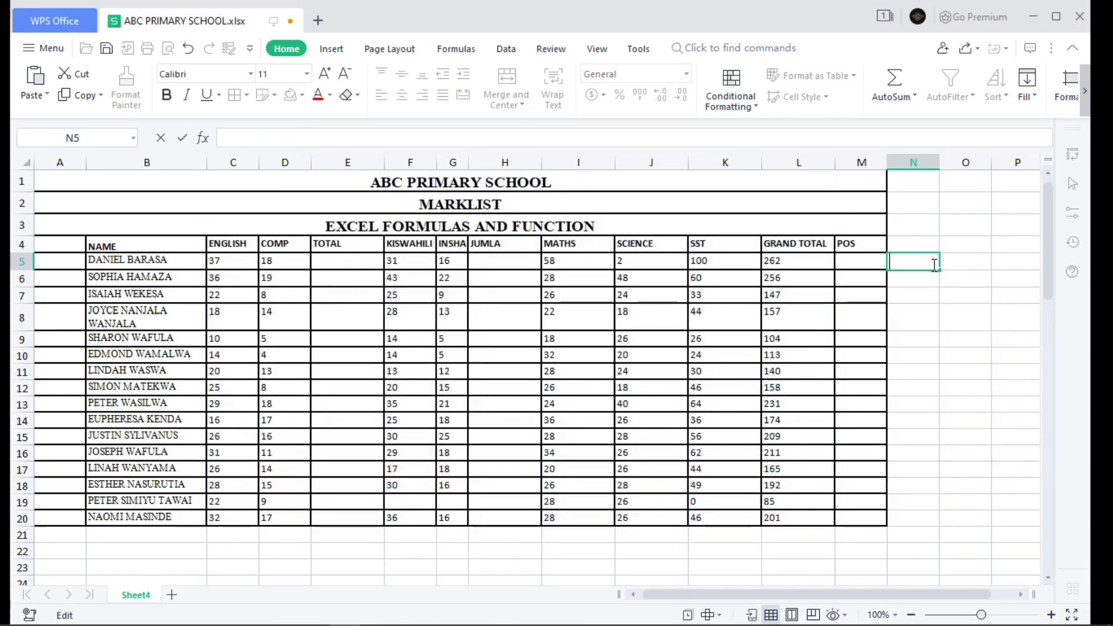
- Enter =COUNT(C5:M20) in N5, giving 126, then start retyping =COUNT( there
text(=COUN)
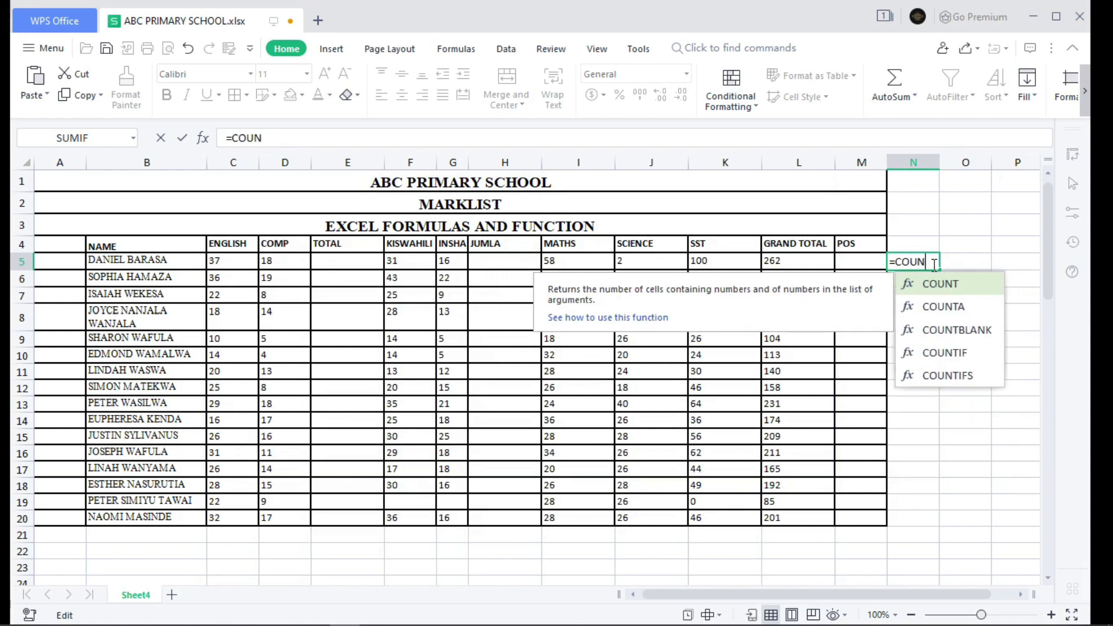
text(T()
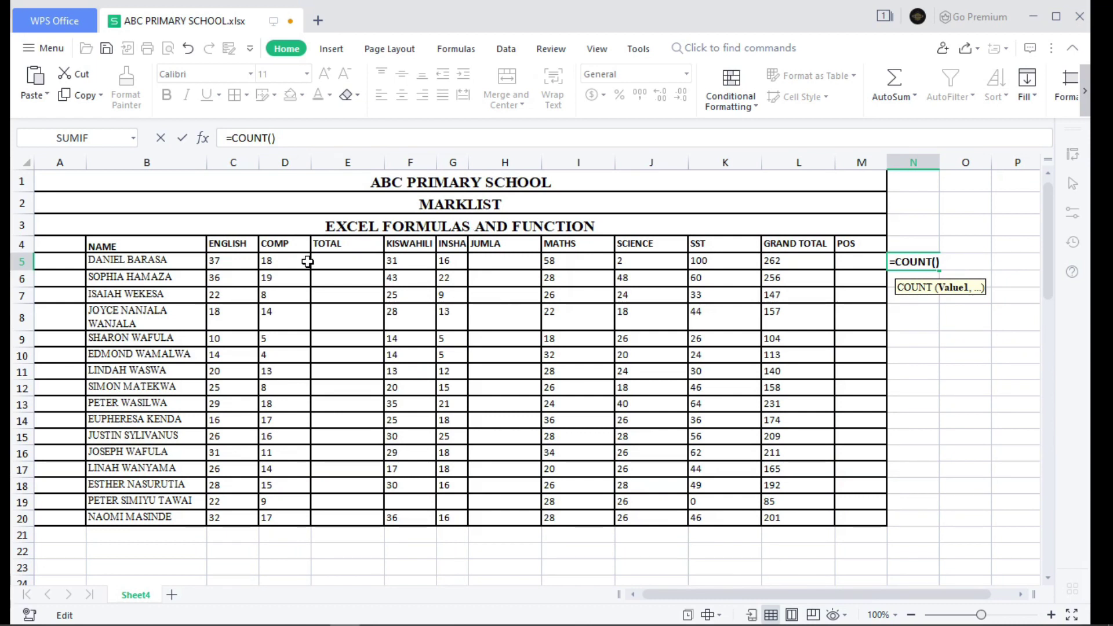
drag(227, 262, 864, 512)
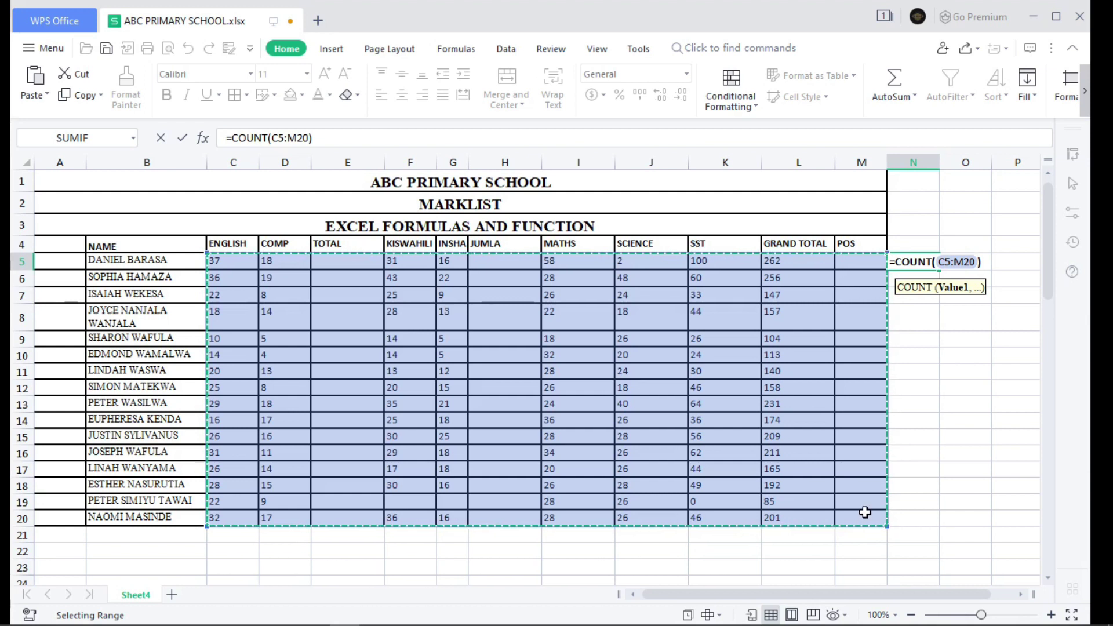
key(Return)
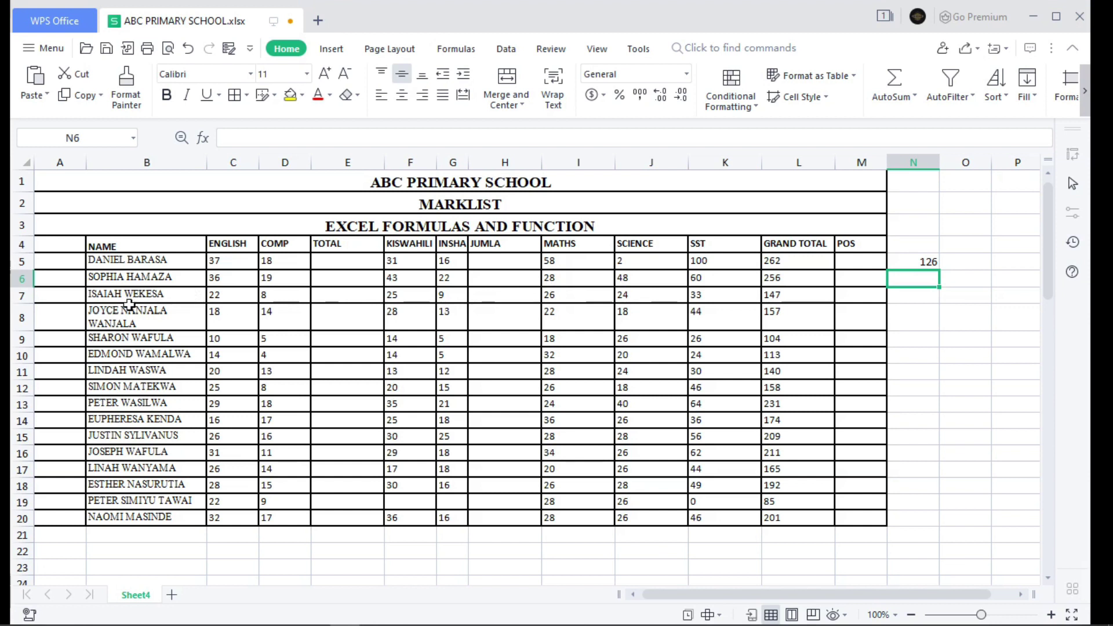
key(Up)
text(=COUNT()
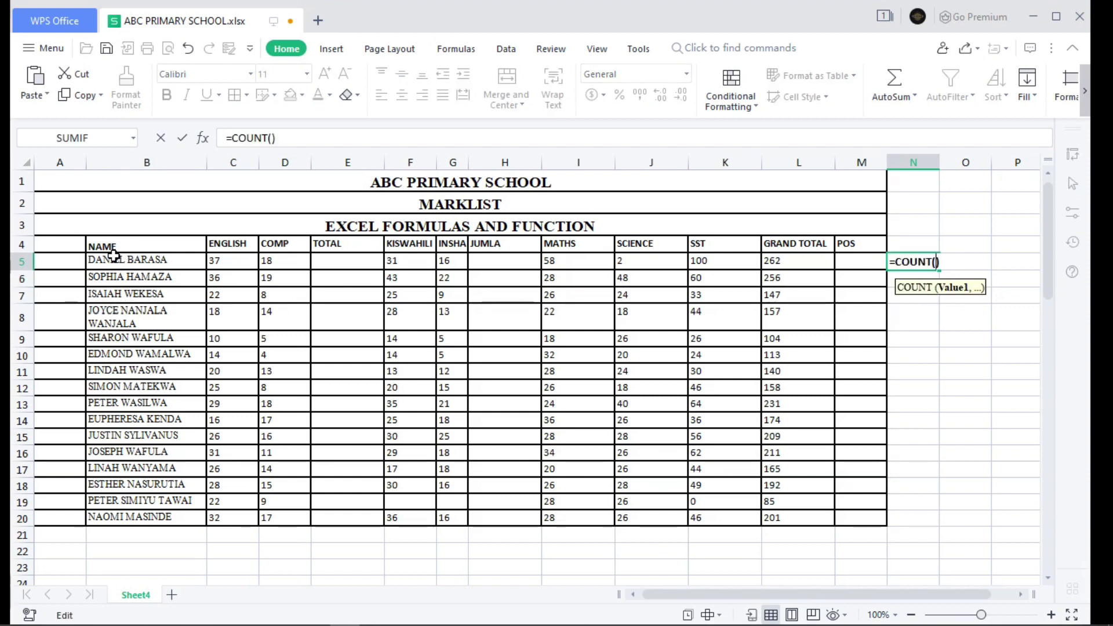
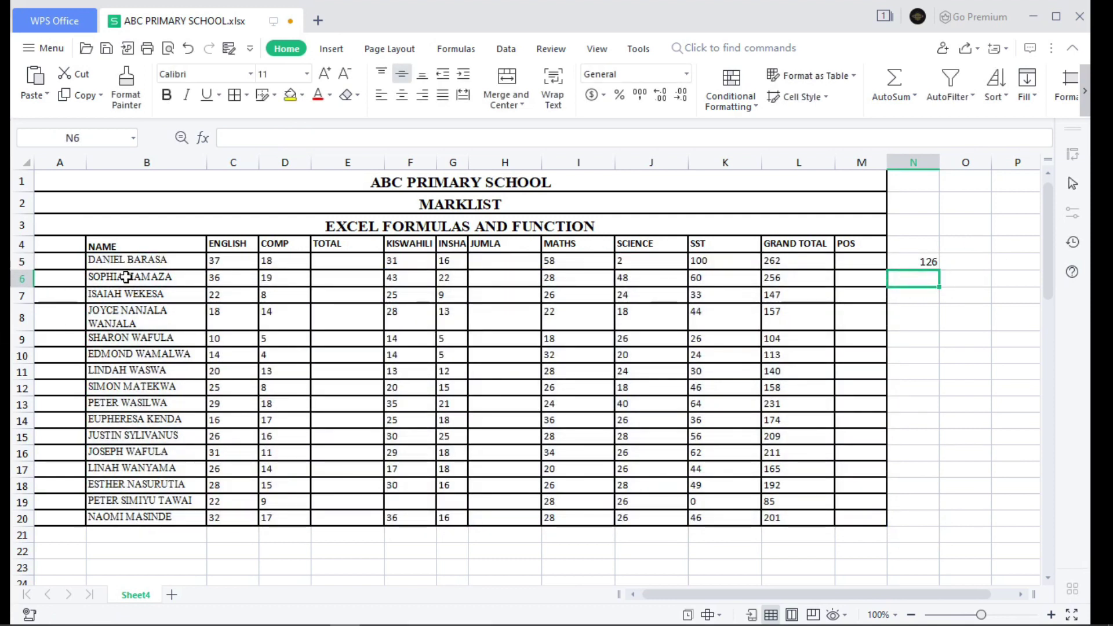
- Rewrite N5 as =COUNTA(B5:M20) so it counts 142 non-empty marklist cells
key(Up)
text(=CO)
key(BackSpace)
key(BackSpace)
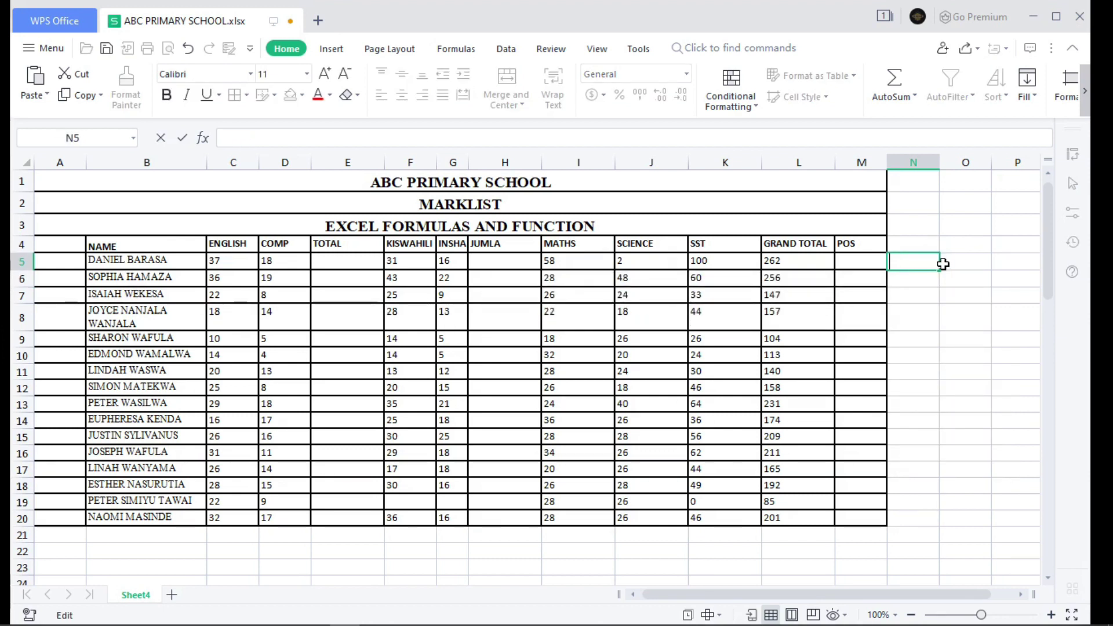
text(C)
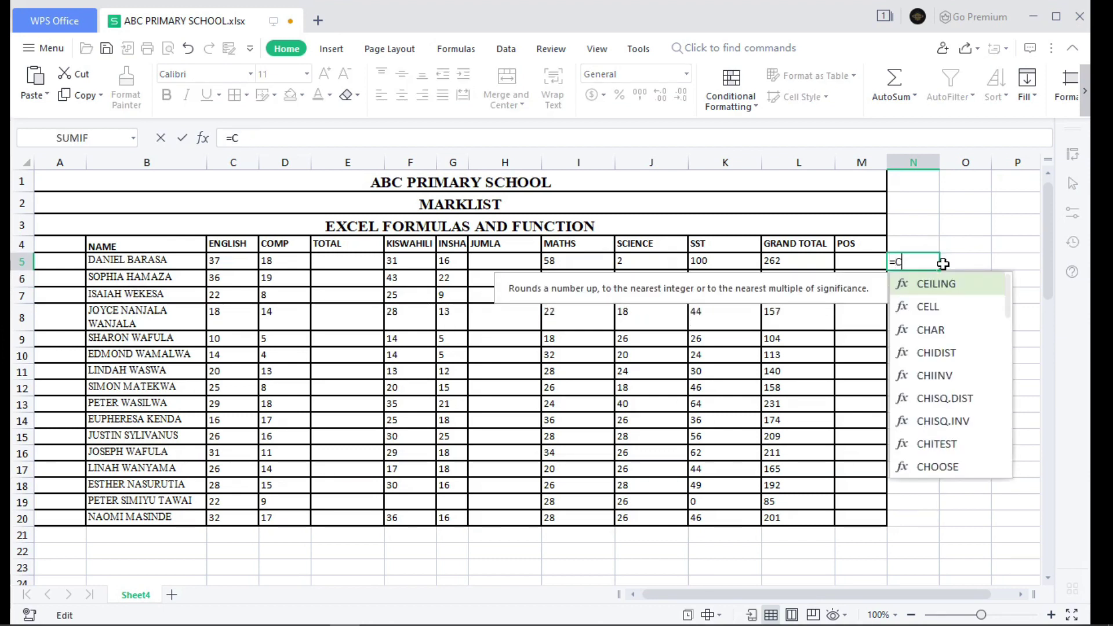
text(PU)
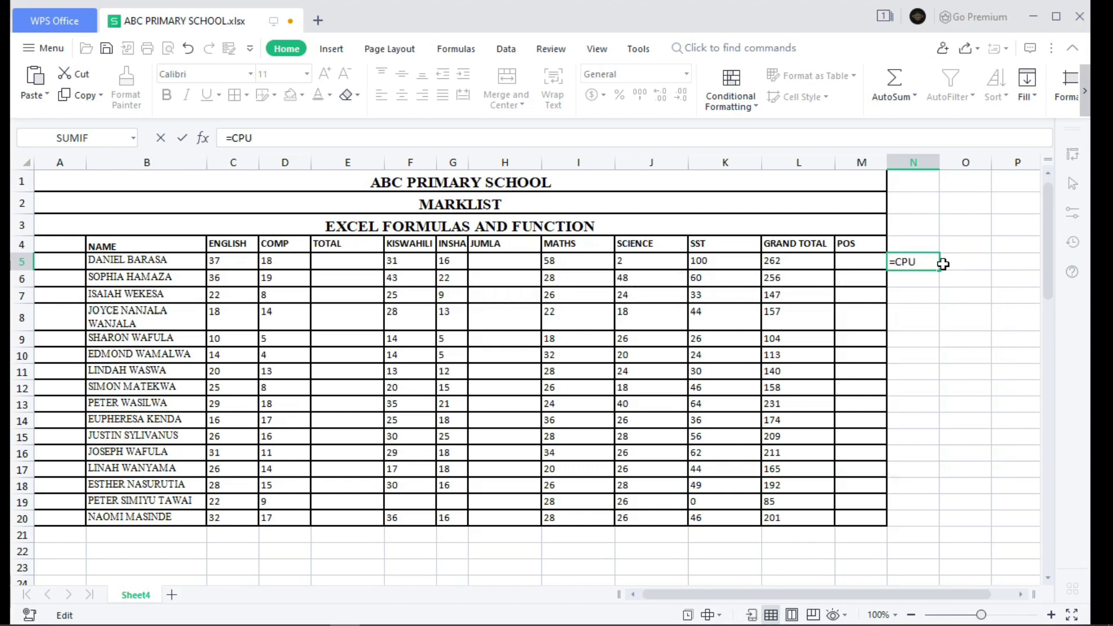
key(BackSpace)
key(BackSpace)
key(BackSpace)
key(BackSpace)
text(COUN)
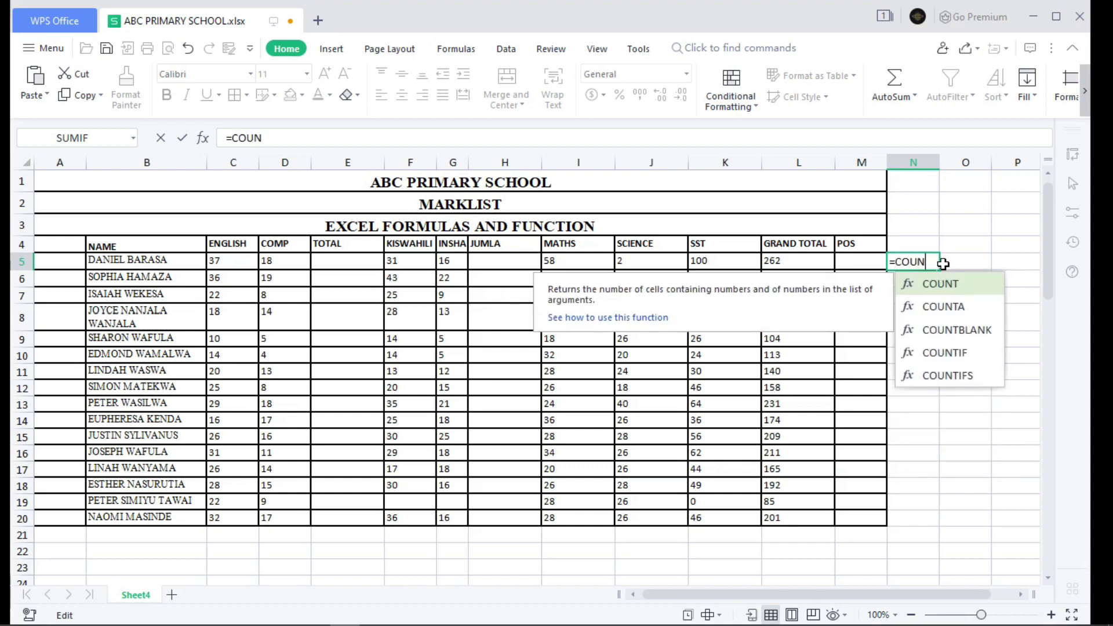
text(TA)
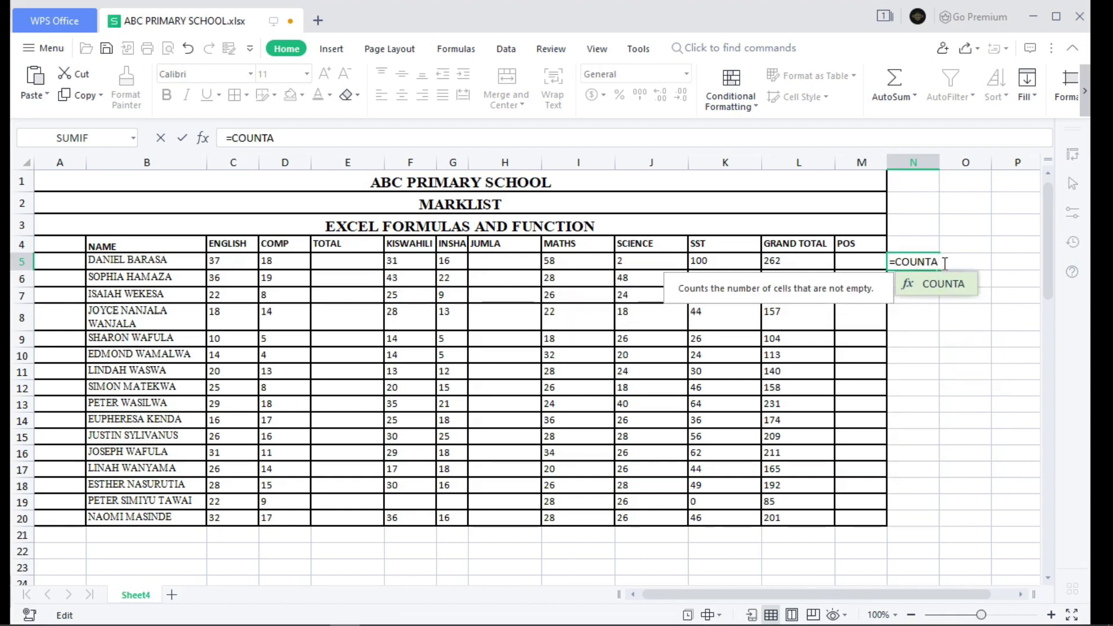
text(()
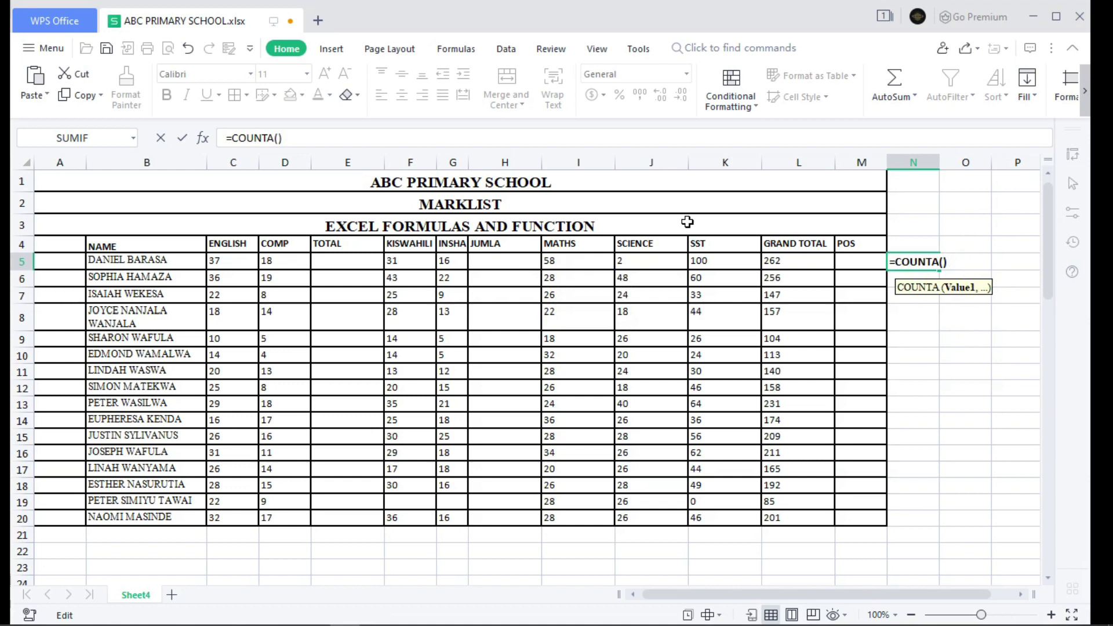
drag(88, 255, 846, 524)
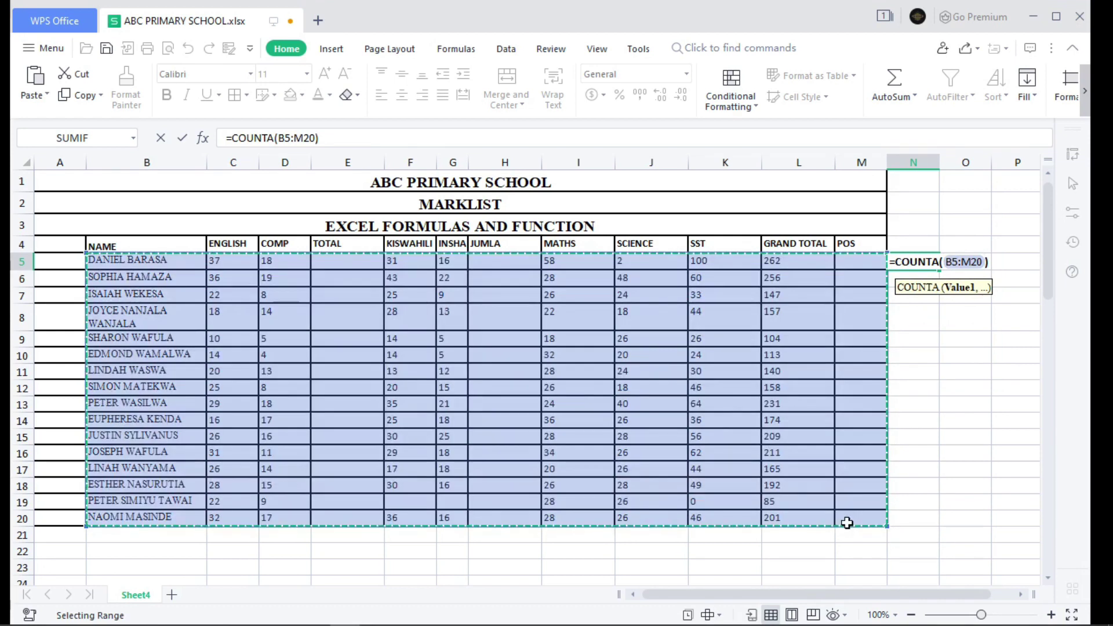
key(Return)
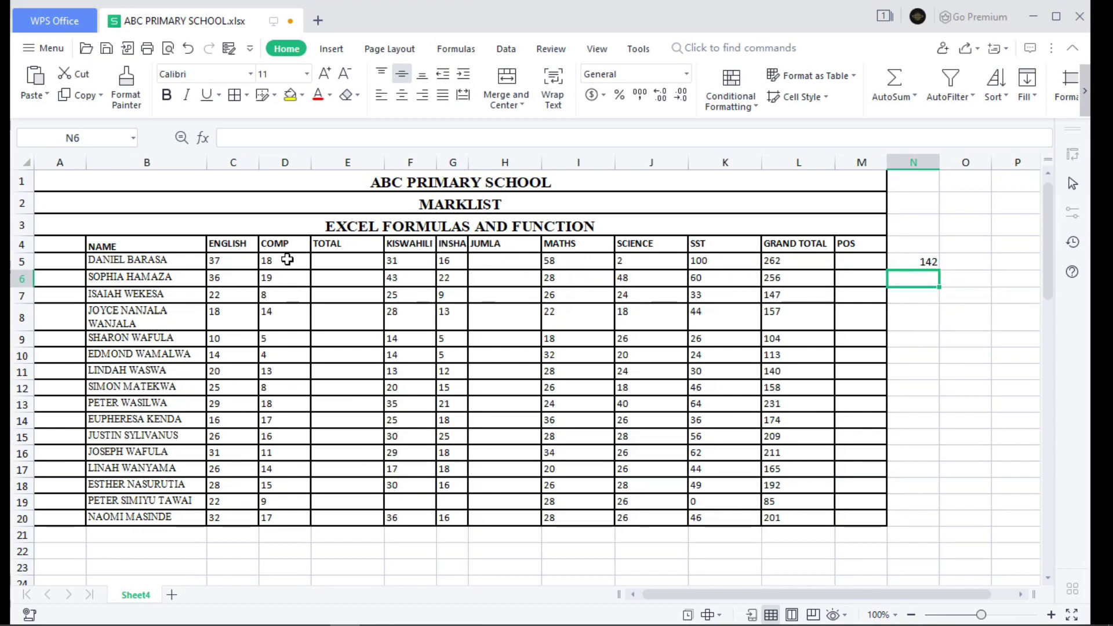
double_click(187, 512)
key(BackSpace)
key(BackSpace)
key(BackSpace)
key(BackSpace)
key(BackSpace)
key(BackSpace)
key(BackSpace)
key(BackSpace)
key(BackSpace)
key(BackSpace)
key(BackSpace)
key(BackSpace)
key(BackSpace)
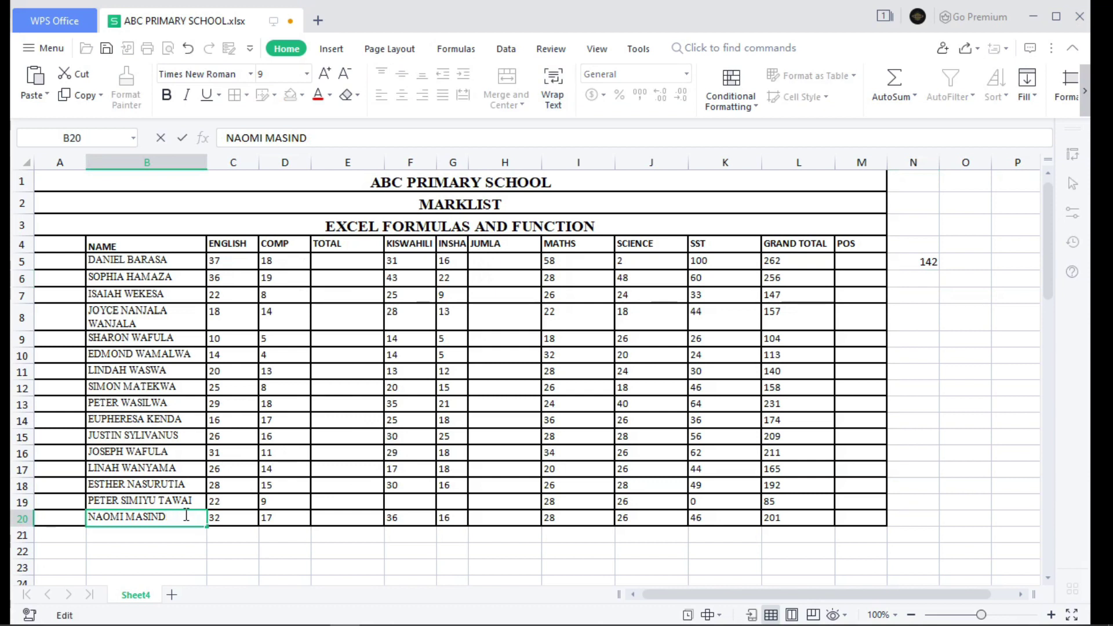
key(Return)
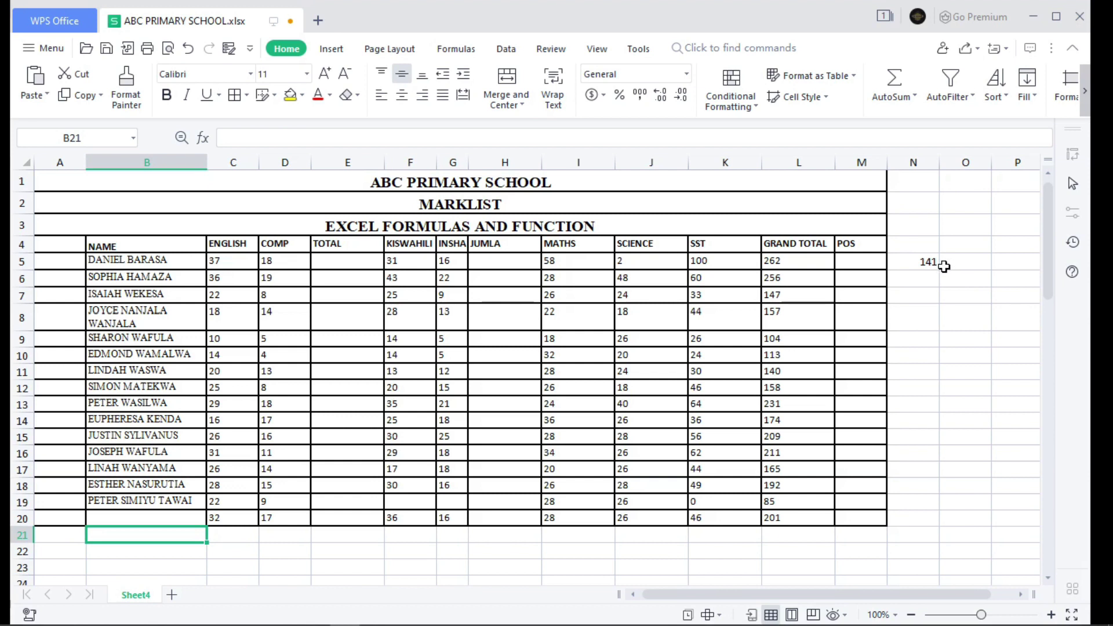
double_click(194, 501)
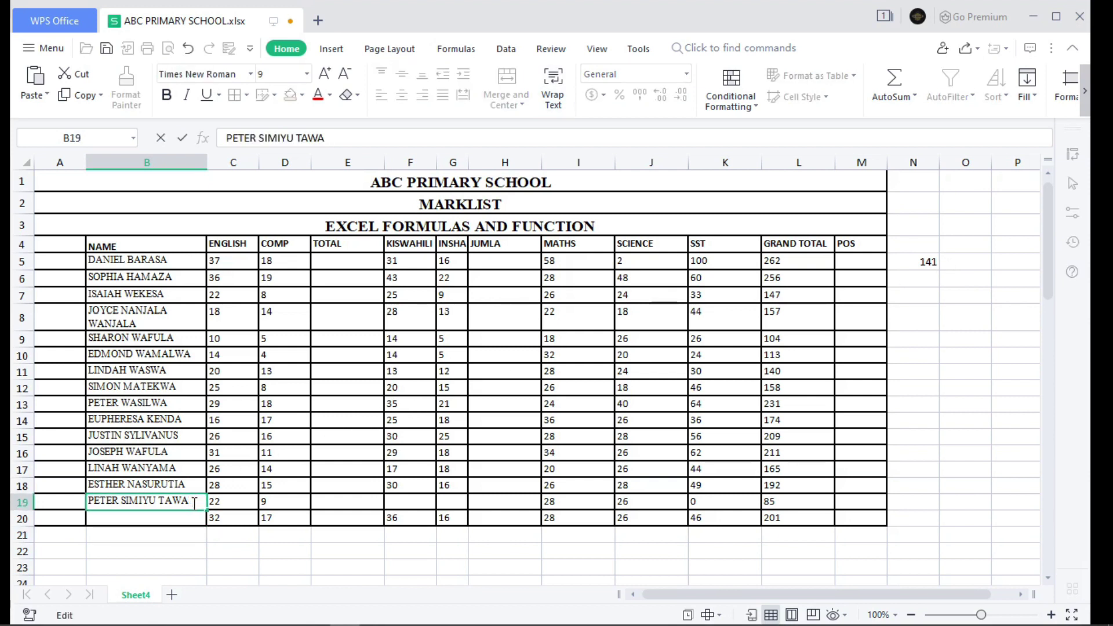
key(BackSpace)
key(BackSpace)
key(BackSpace)
key(BackSpace)
key(BackSpace)
key(BackSpace)
key(BackSpace)
key(BackSpace)
key(BackSpace)
key(BackSpace)
key(BackSpace)
key(BackSpace)
key(BackSpace)
key(BackSpace)
key(BackSpace)
key(BackSpace)
key(BackSpace)
key(Return)
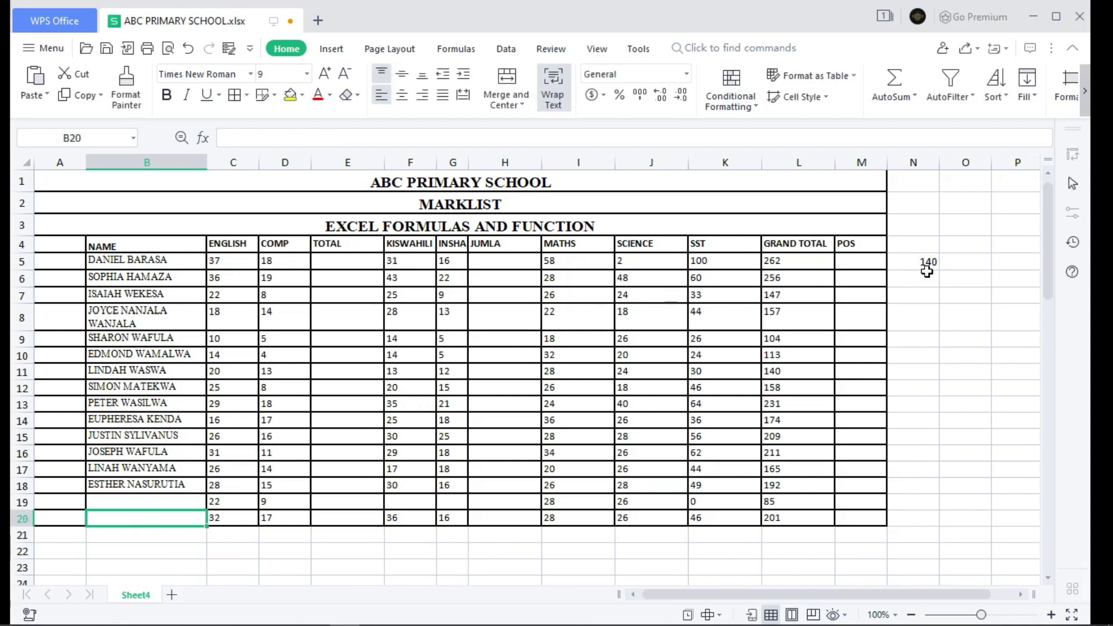
key(ctrl+z)
key(ctrl+z)
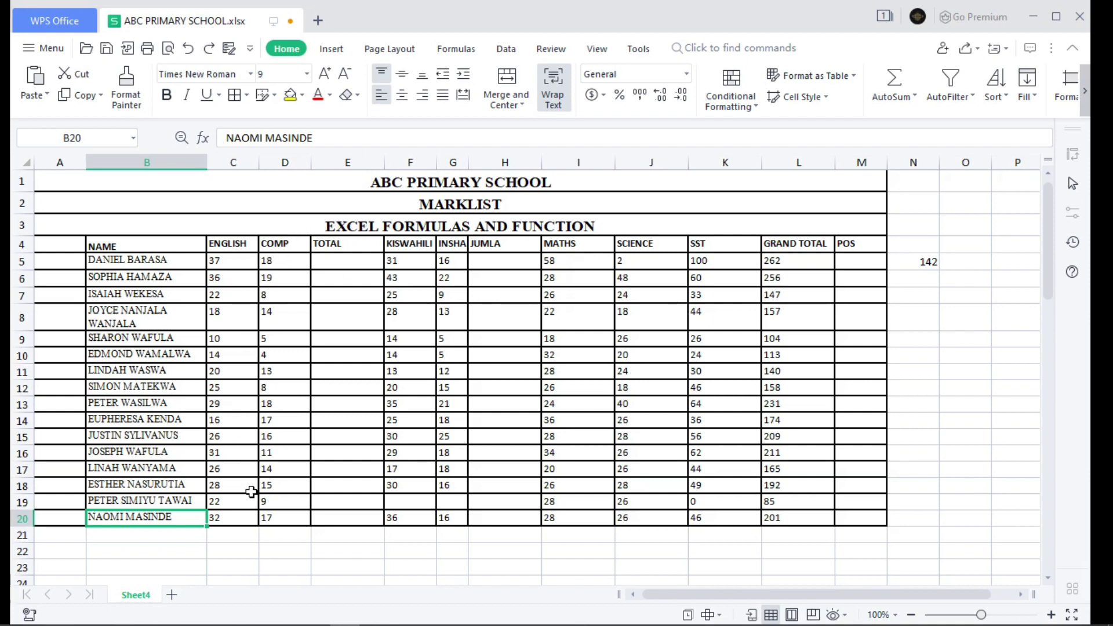
- Label cell B21 as AVERAGE for a new statistics row
click(125, 539)
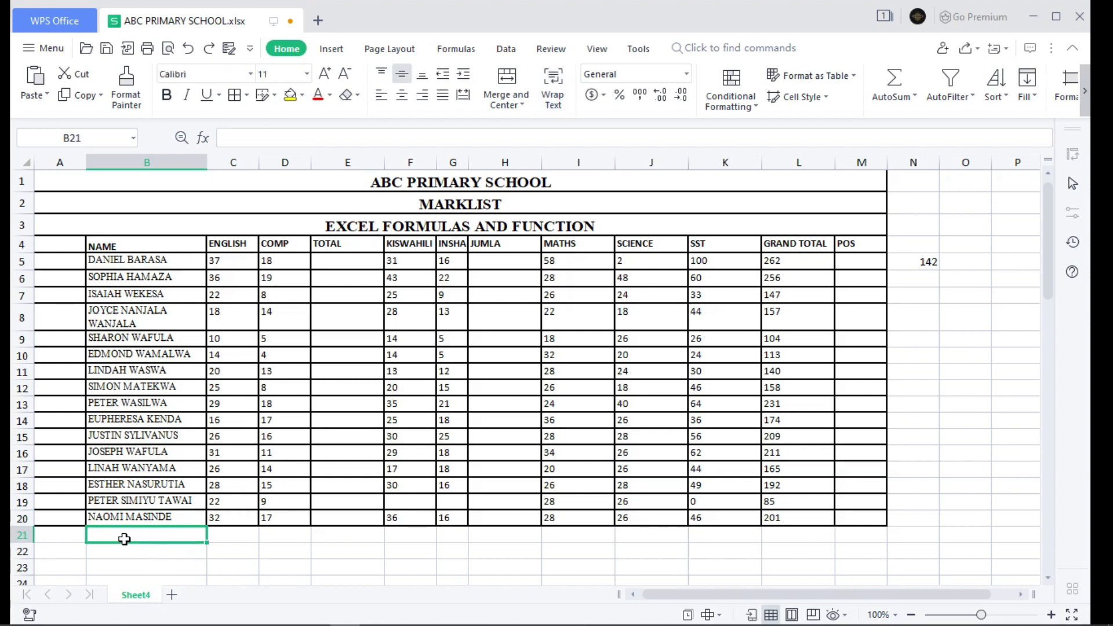
text(AVERAGE)
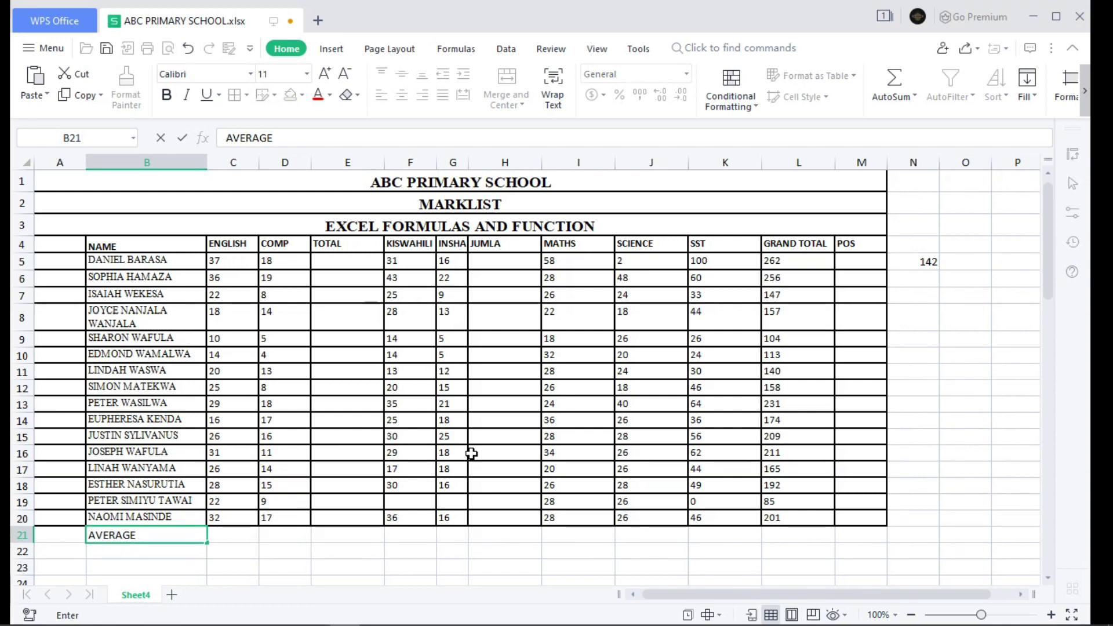
click(231, 535)
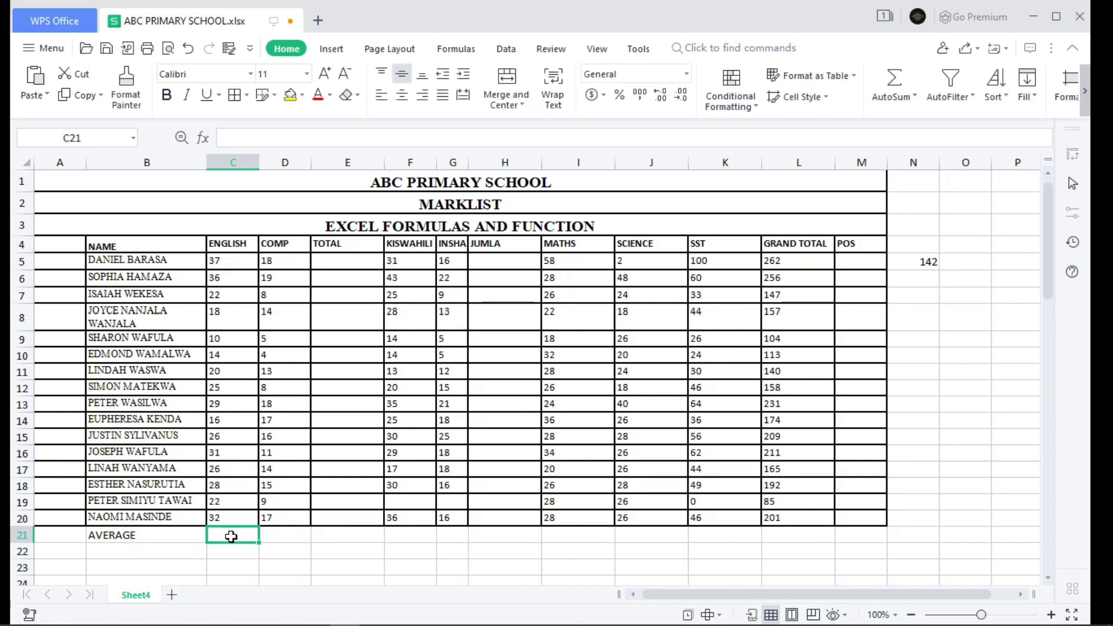
- Enter =AVERAGE(C5:C20) in C21 to get the ENGLISH average of 24.5
text(=AVER)
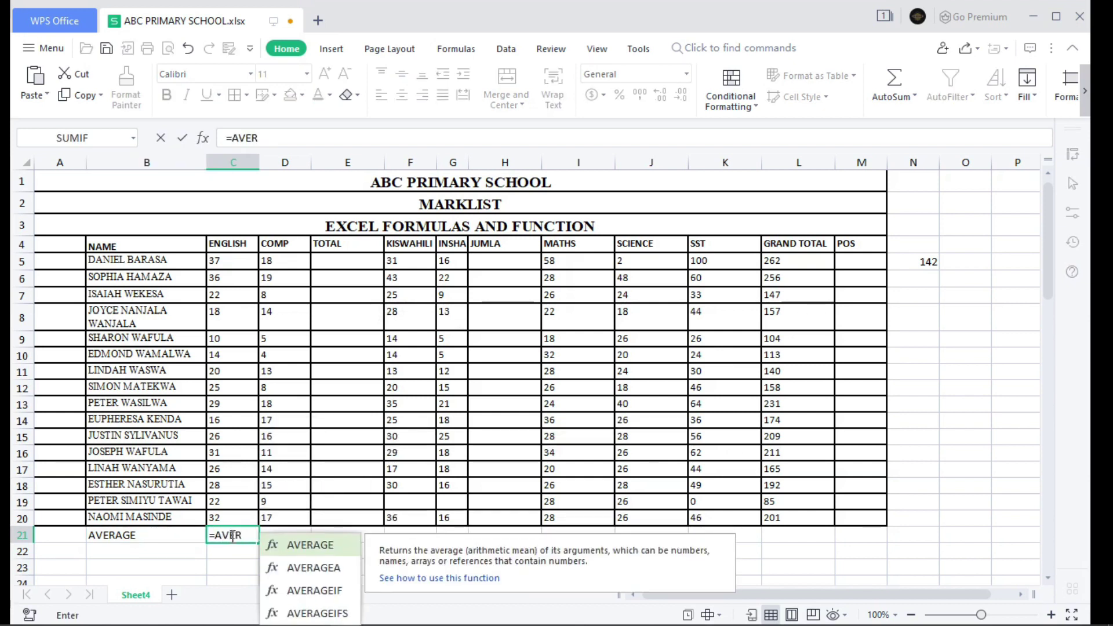
key(Tab)
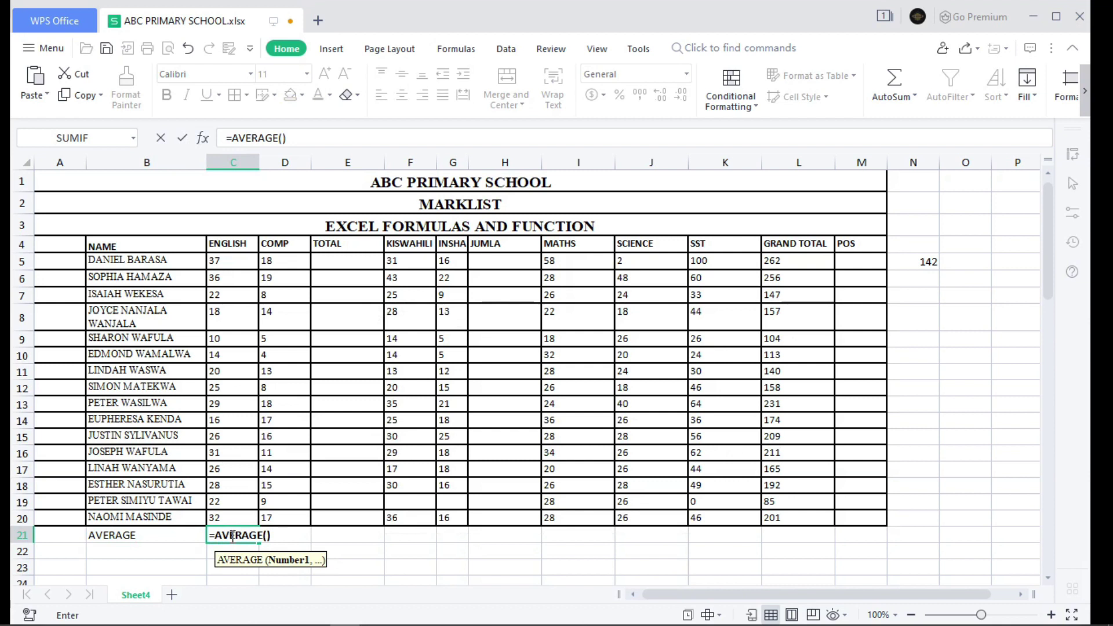
mouse_move(242, 261)
mouse_down()
mouse_move(218, 357)
mouse_move(213, 519)
mouse_up()
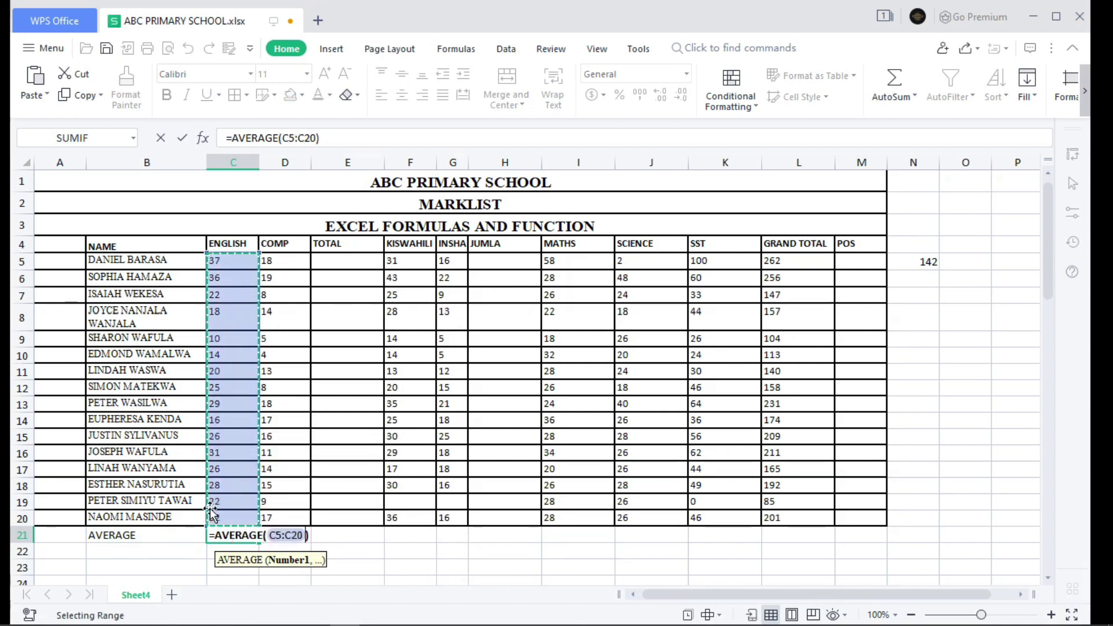
key(Return)
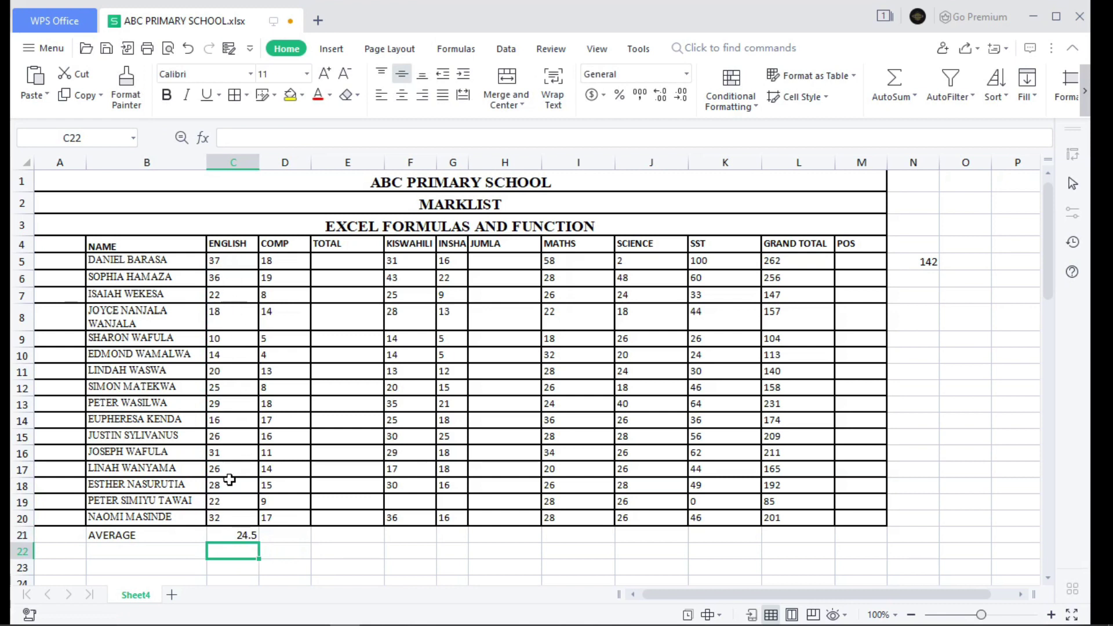
click(250, 538)
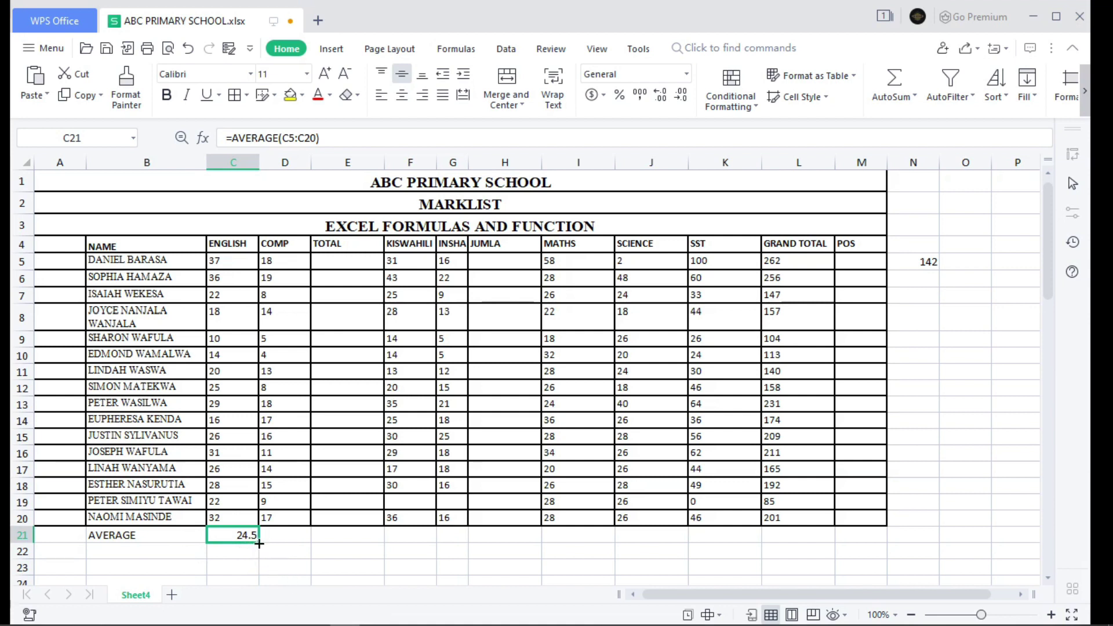
- Fill C21's AVERAGE formula across to L21, through the GRAND TOTAL column
drag(259, 542, 834, 568)
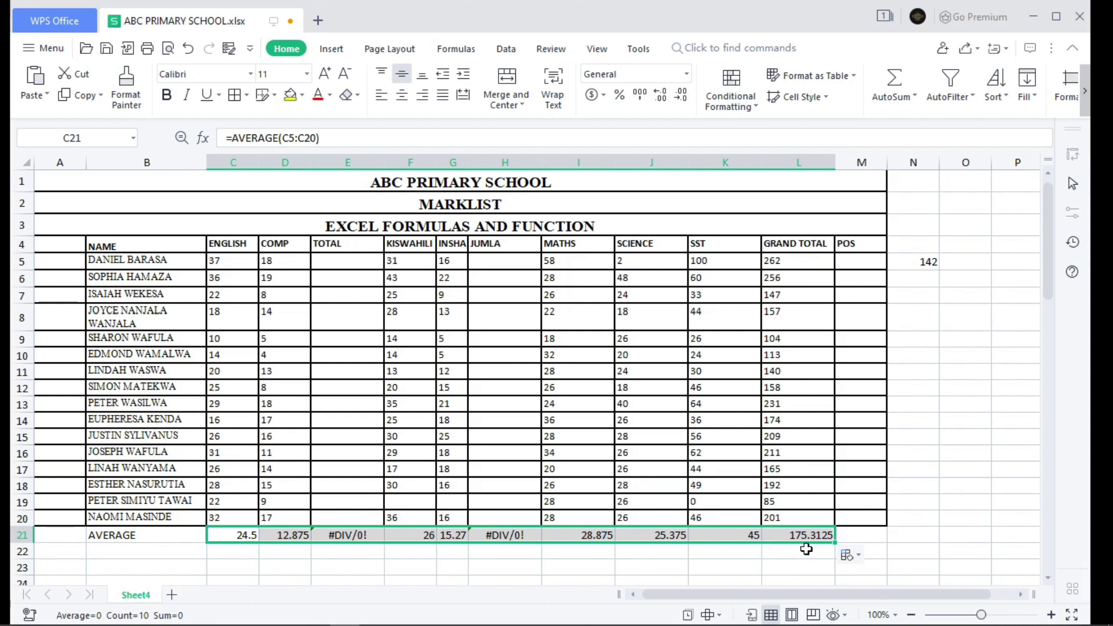
- Label cell B22 as MEDIAN beneath the AVERAGE row
scroll(522, 499, down, 3)
double_click(130, 416)
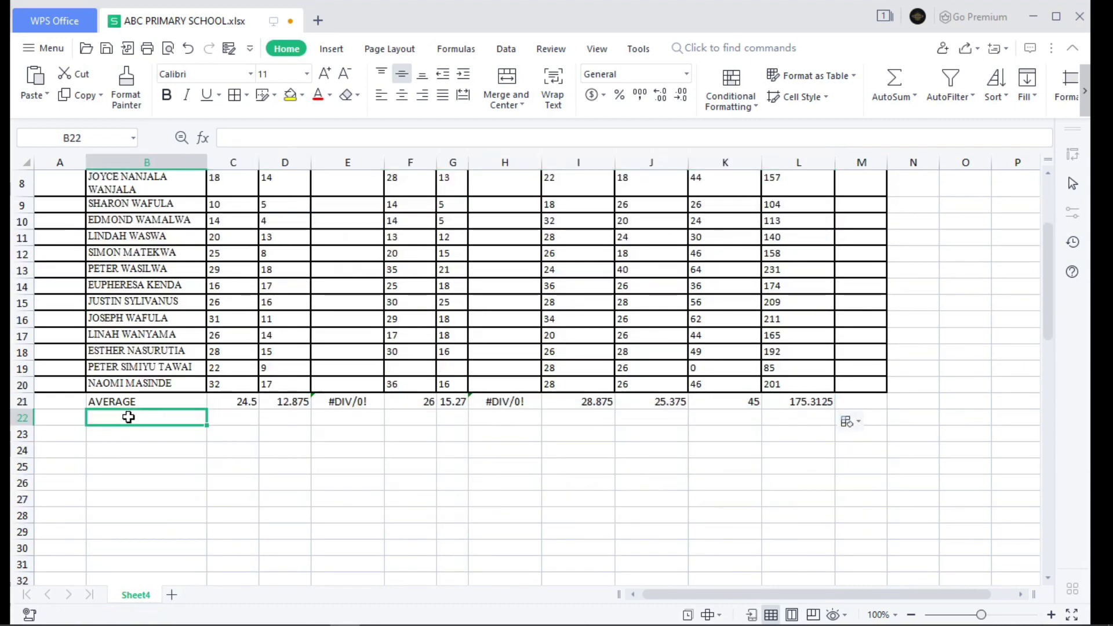
text(ME)
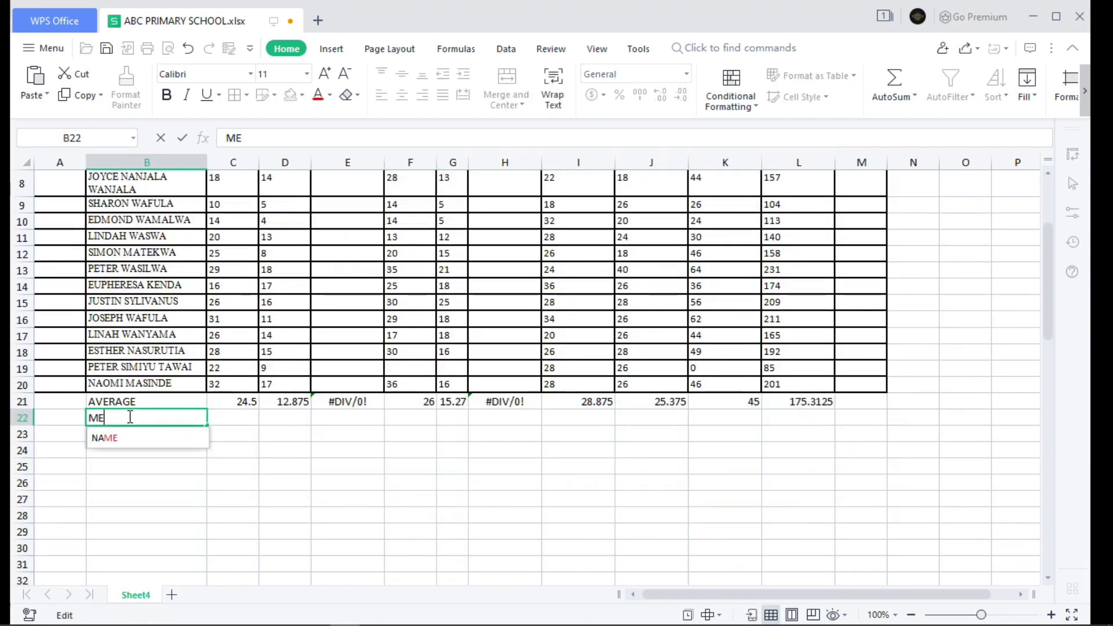
text(DIAN)
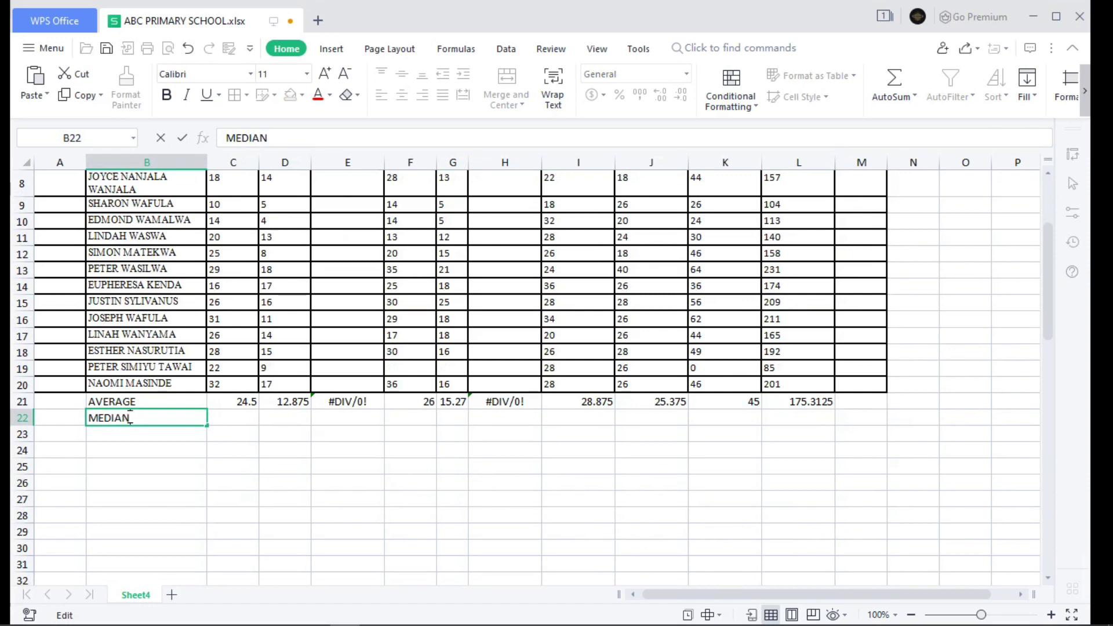
scroll(285, 342, up, 3)
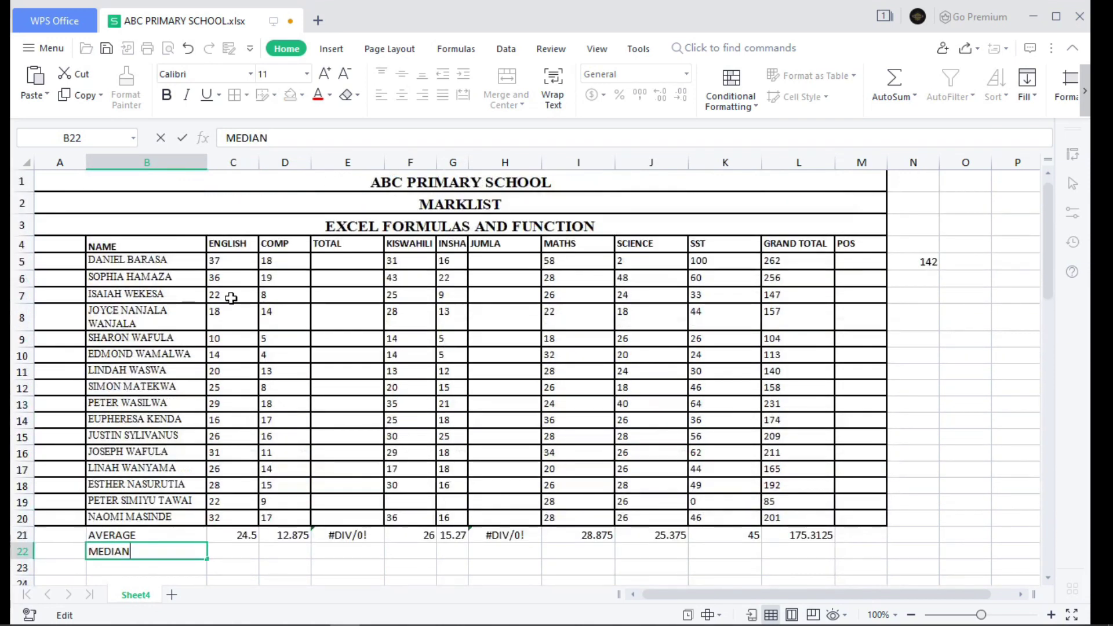
click(238, 552)
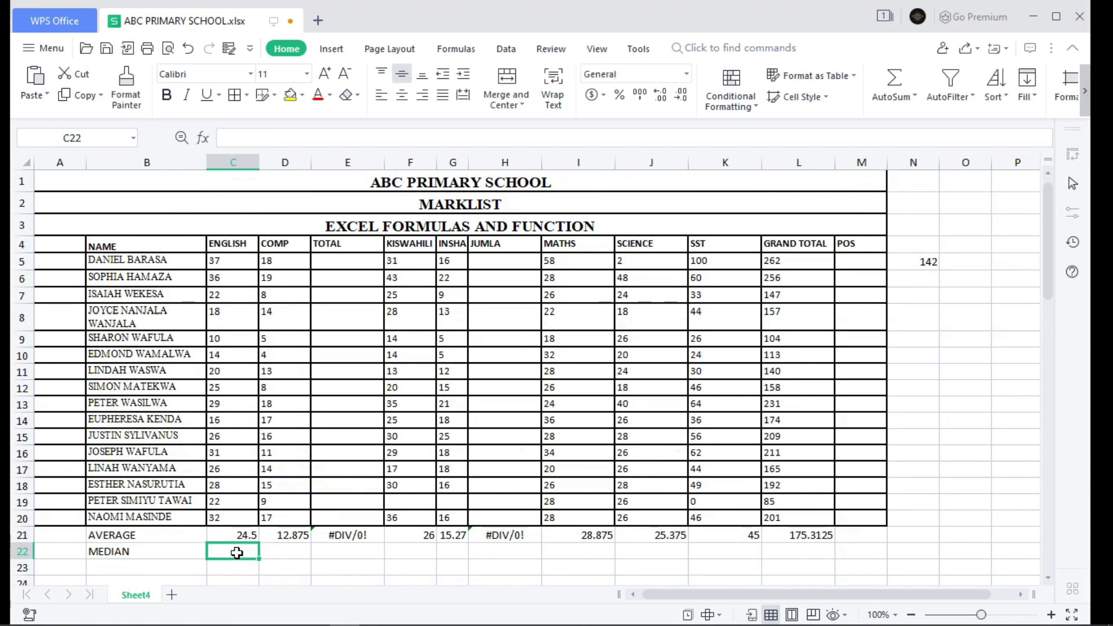
- Enter =MEDIAN(C5:C20) in C22 to get the English median of 25.5
text(=ME)
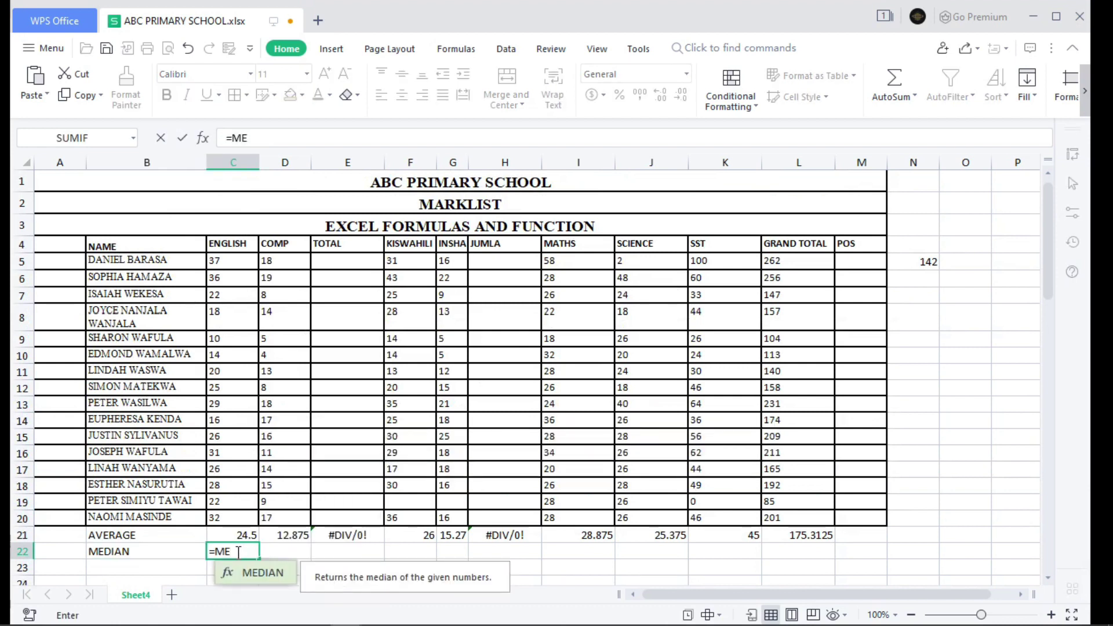
key(Tab)
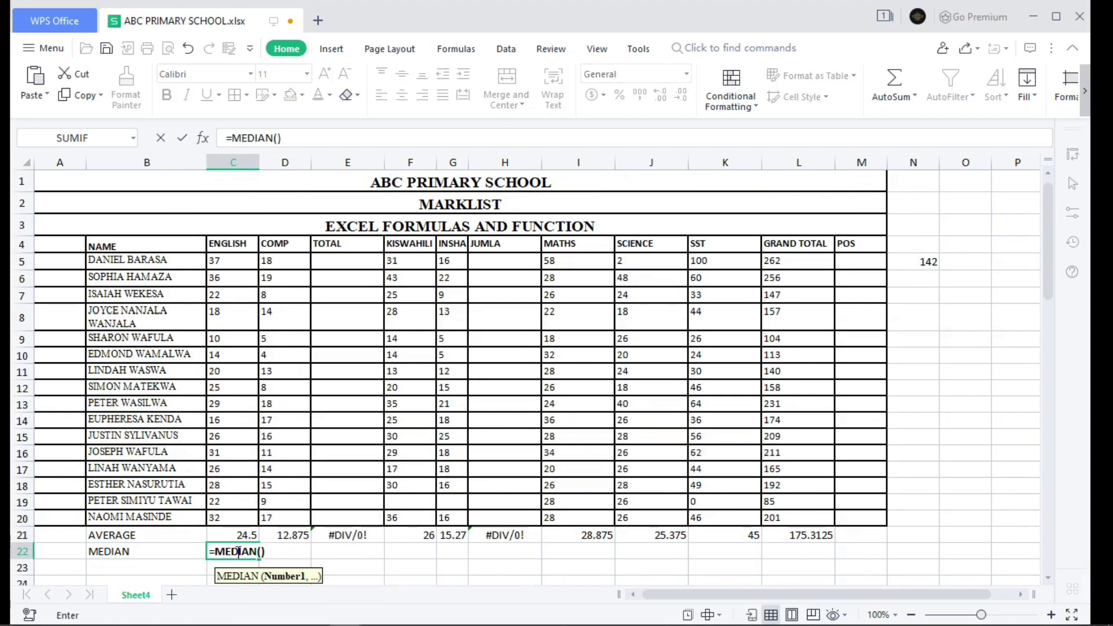
mouse_move(226, 261)
mouse_down()
mouse_move(229, 435)
mouse_move(213, 517)
mouse_up()
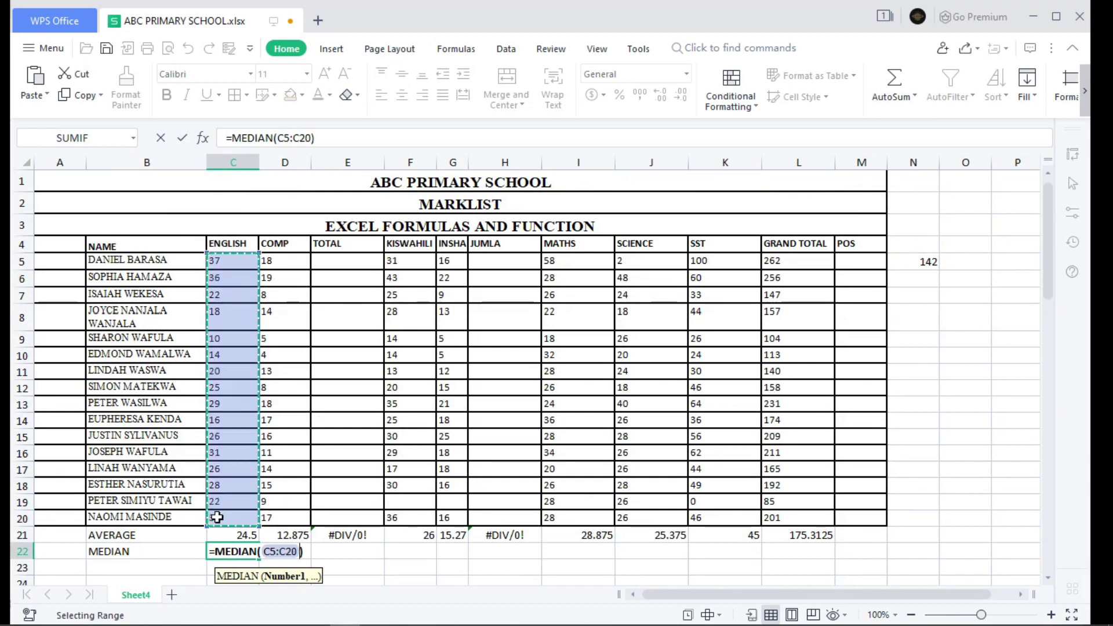
key(Return)
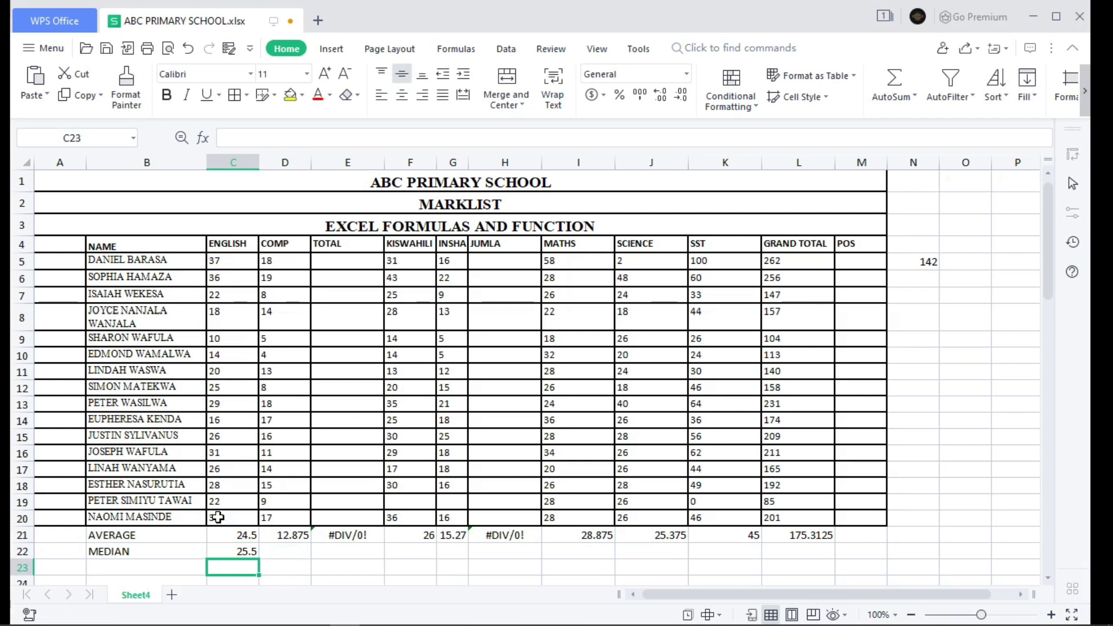
click(232, 552)
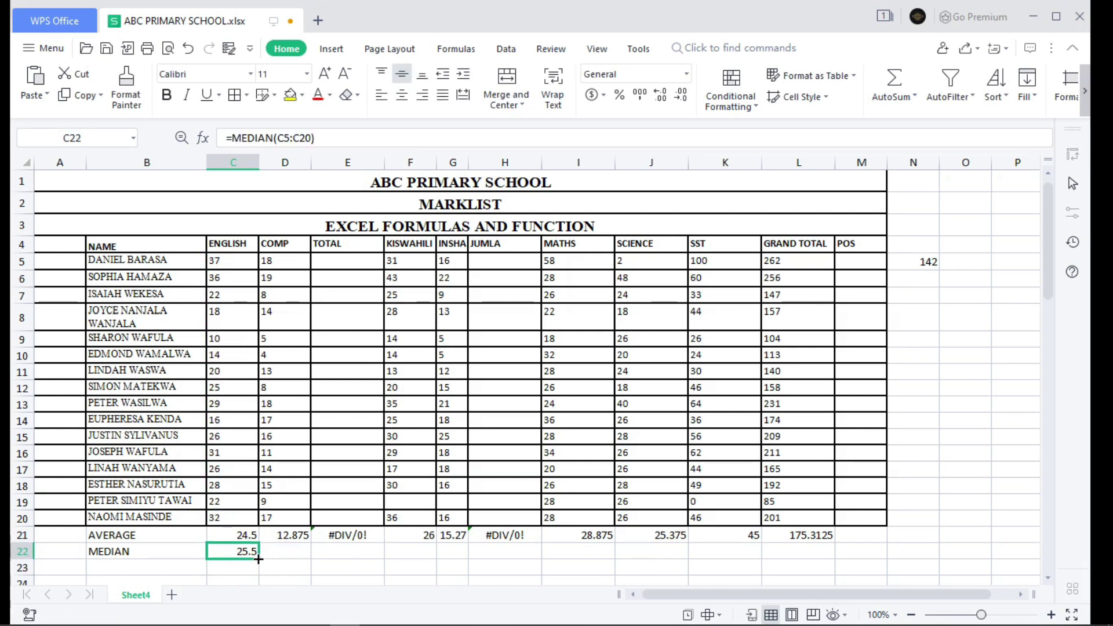
- Fill C22's MEDIAN formula across to L22, giving 169.5 for GRAND TOTAL
drag(262, 559, 830, 561)
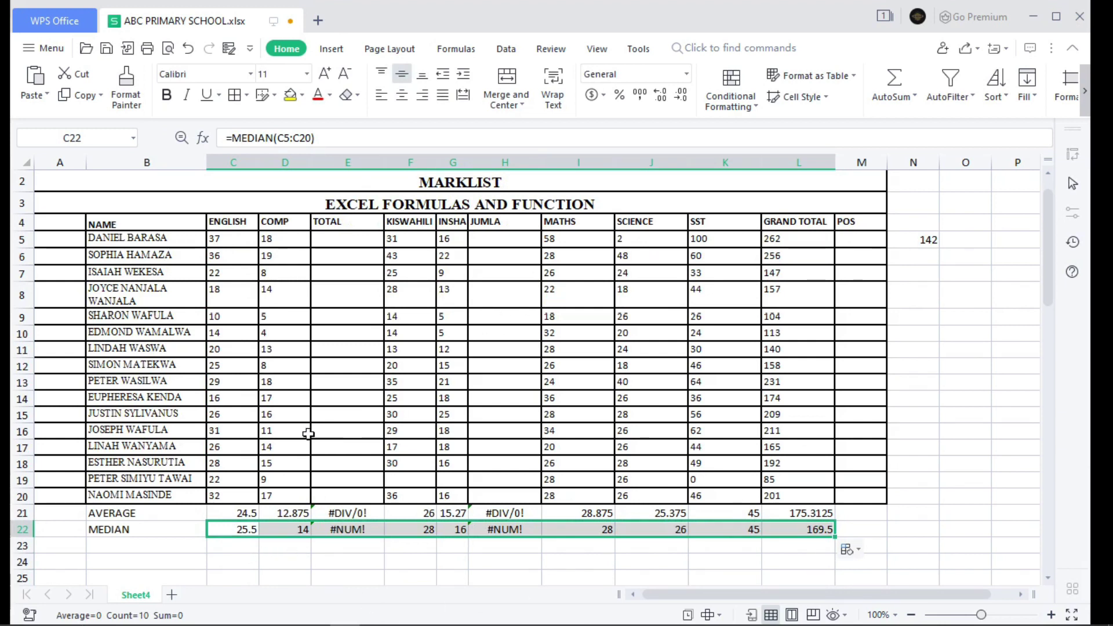
scroll(307, 434, down, 2)
scroll(274, 447, down, 1)
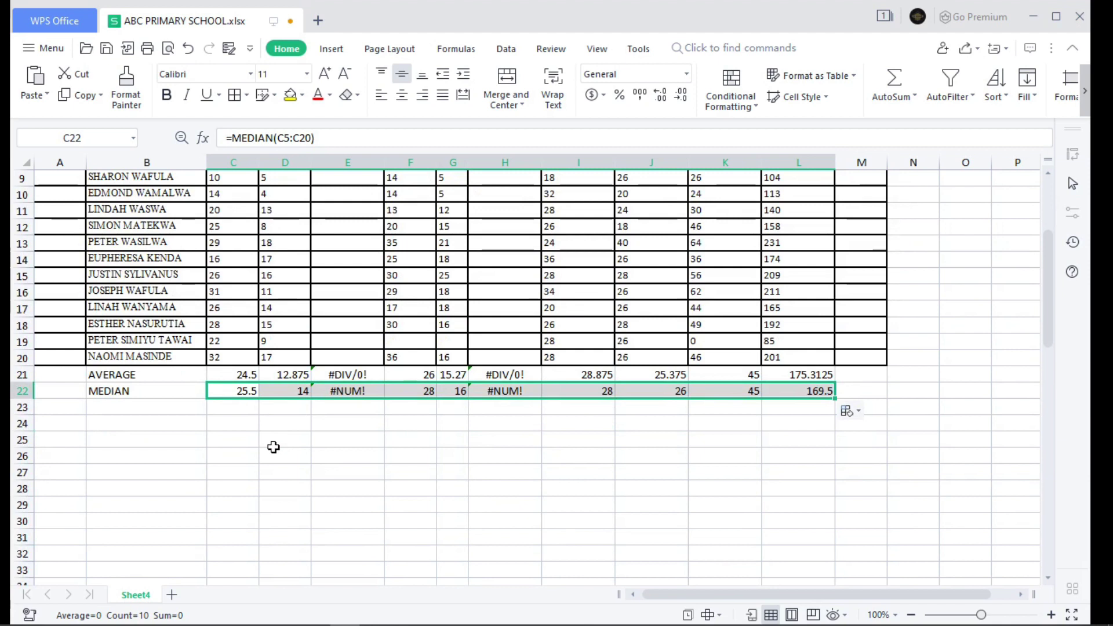
scroll(274, 447, up, 3)
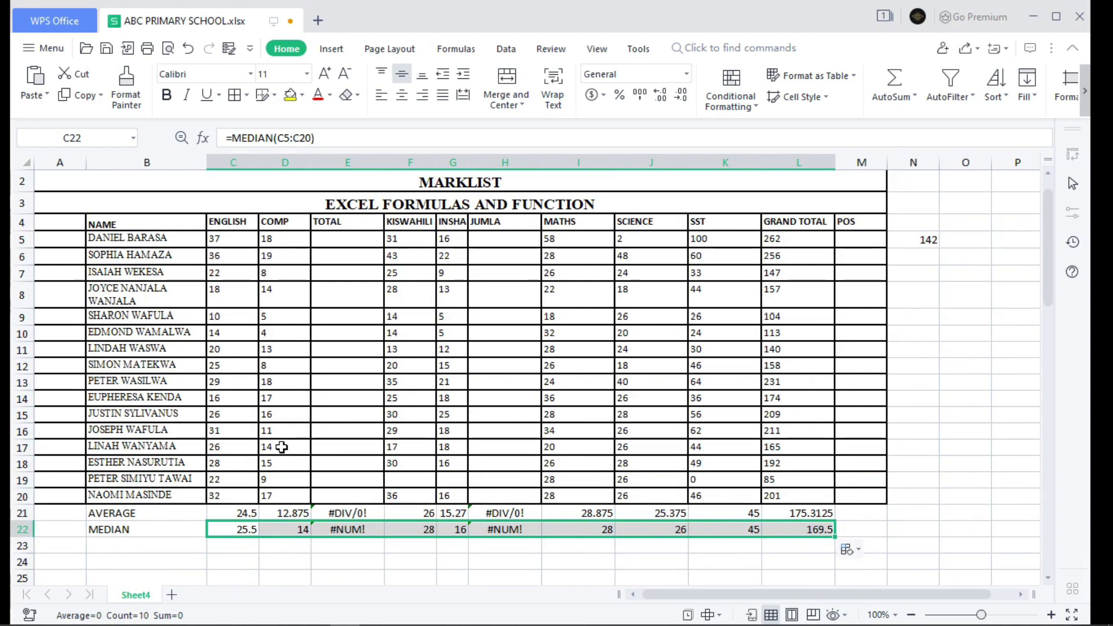
scroll(281, 446, down, 3)
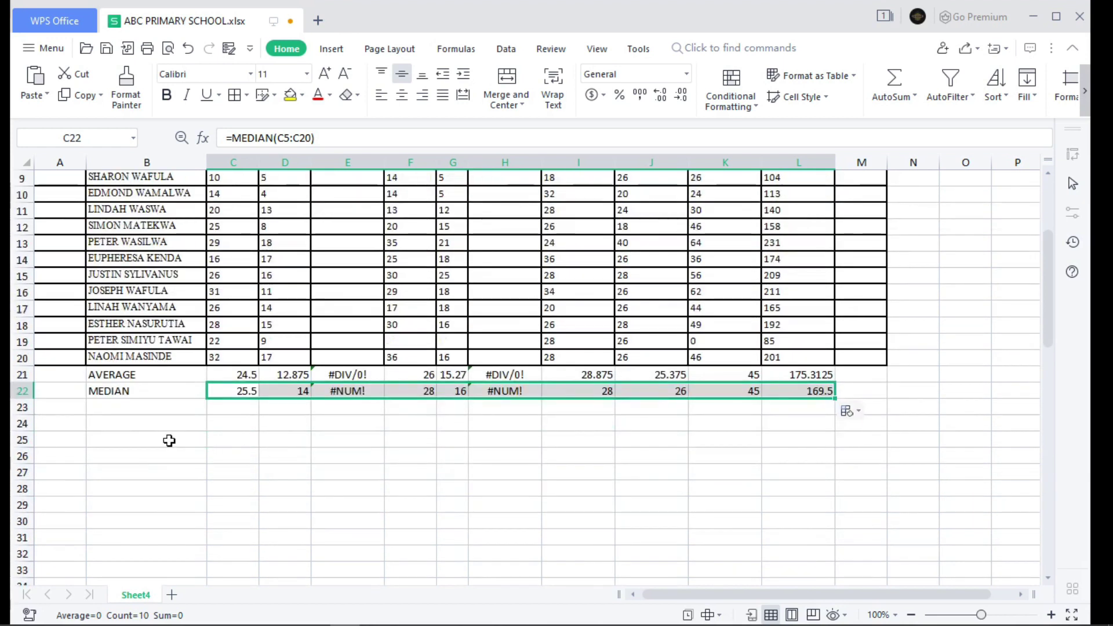
click(120, 427)
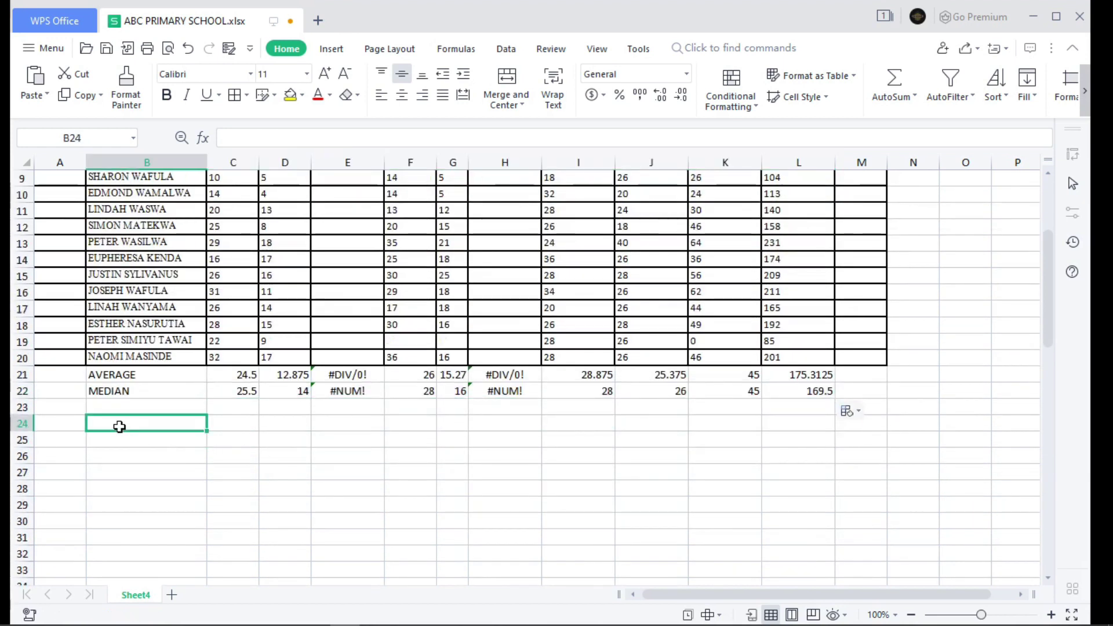
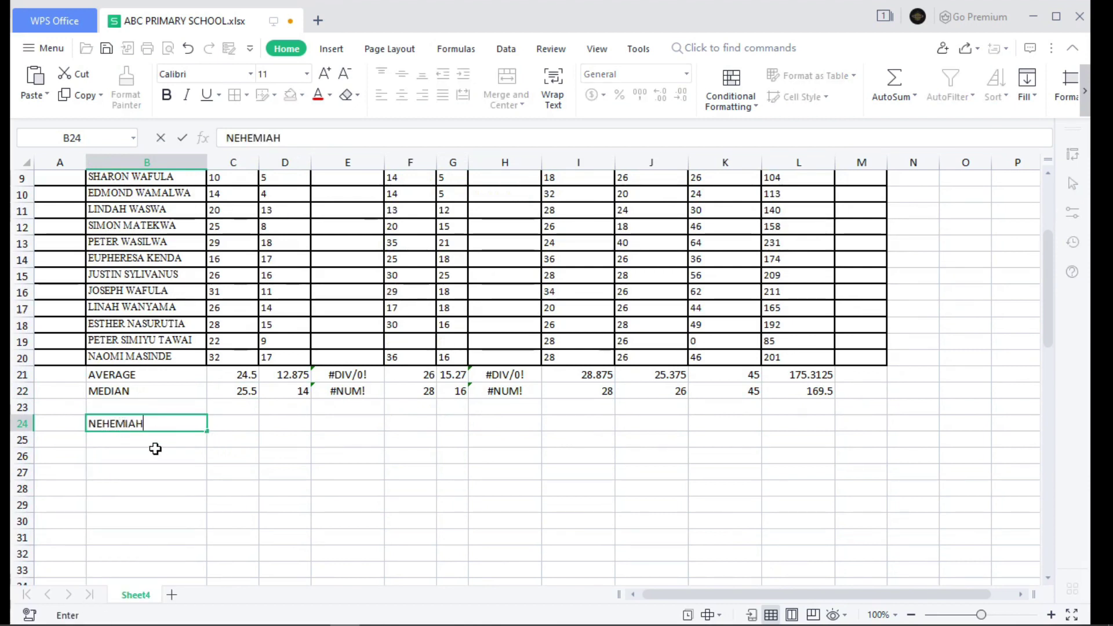
- Enter a sample first name in B24 and a surname in B25
click(150, 438)
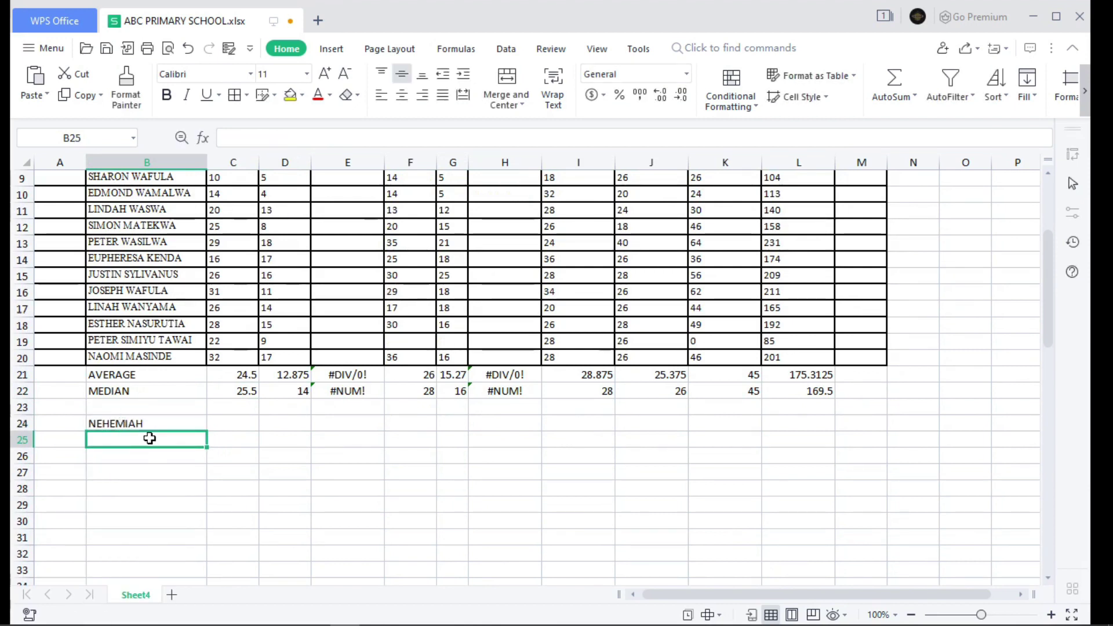
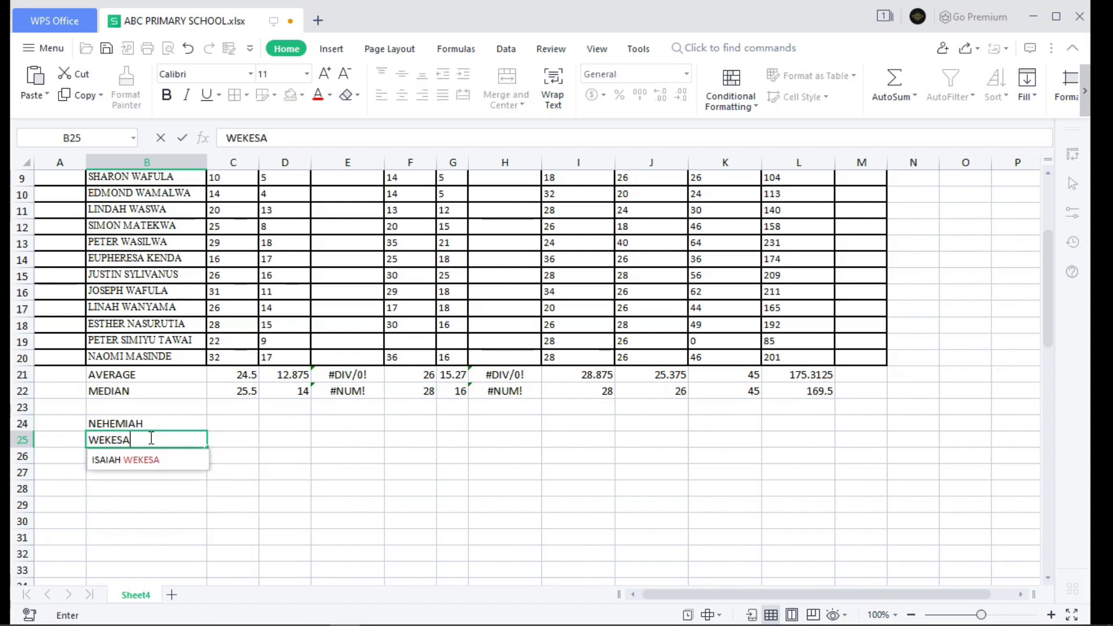
click(231, 438)
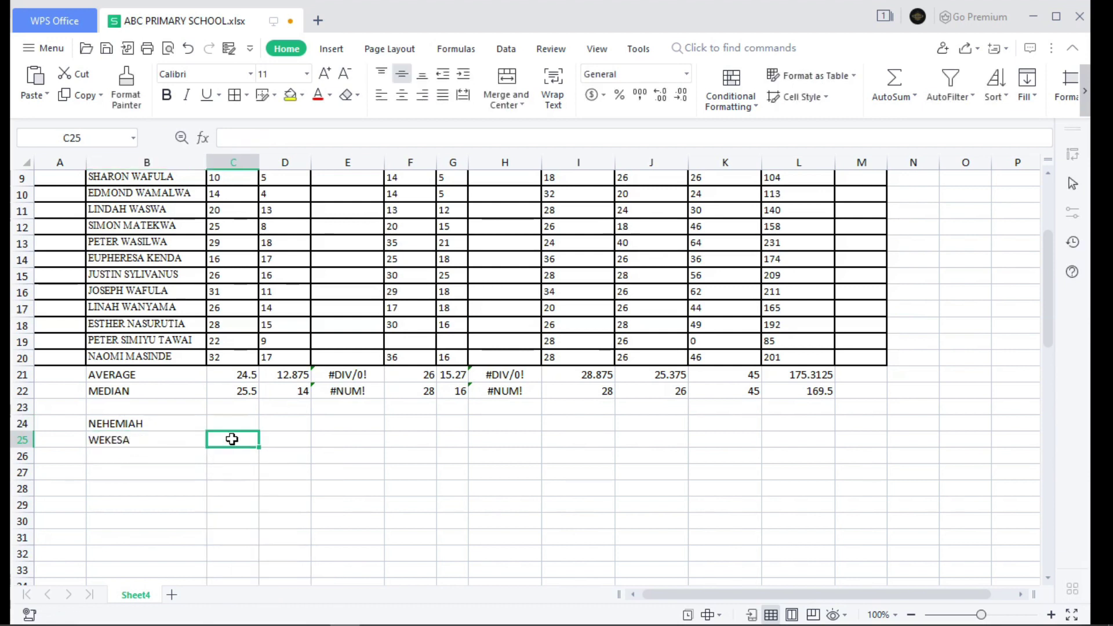
click(130, 454)
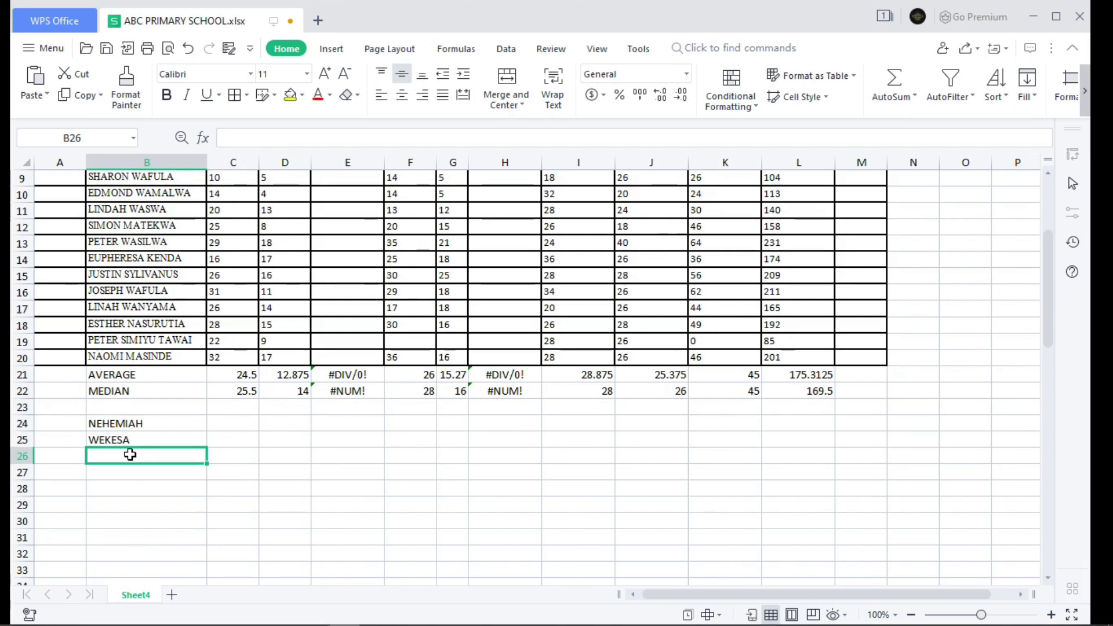
- Enter =CONCAT(B24,B25) in B26 to join the first name and surname
text(=)
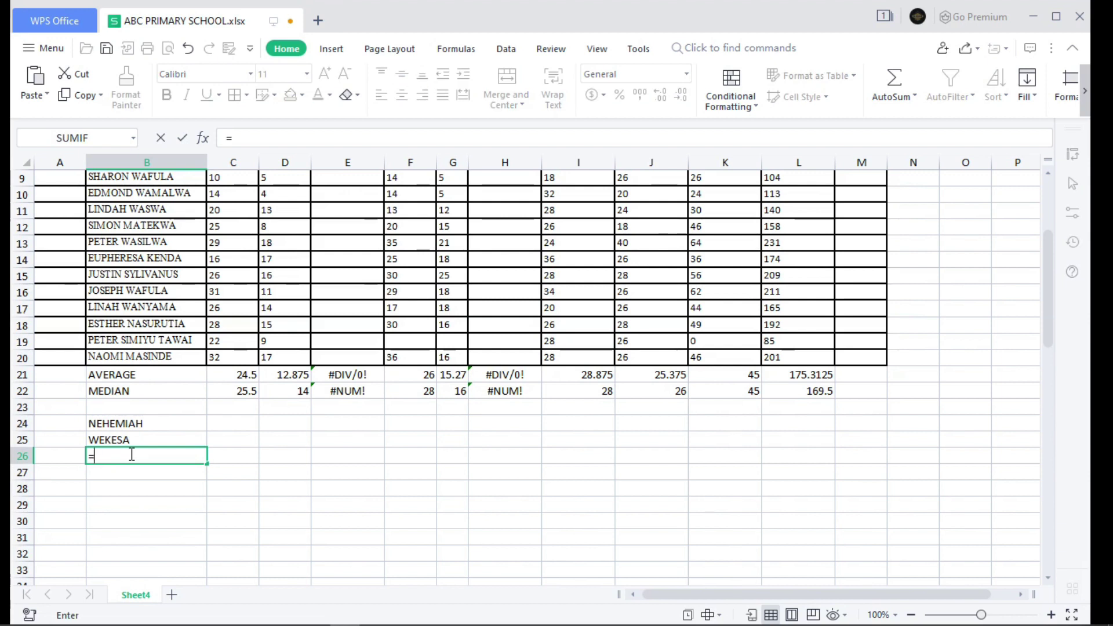
text(CON)
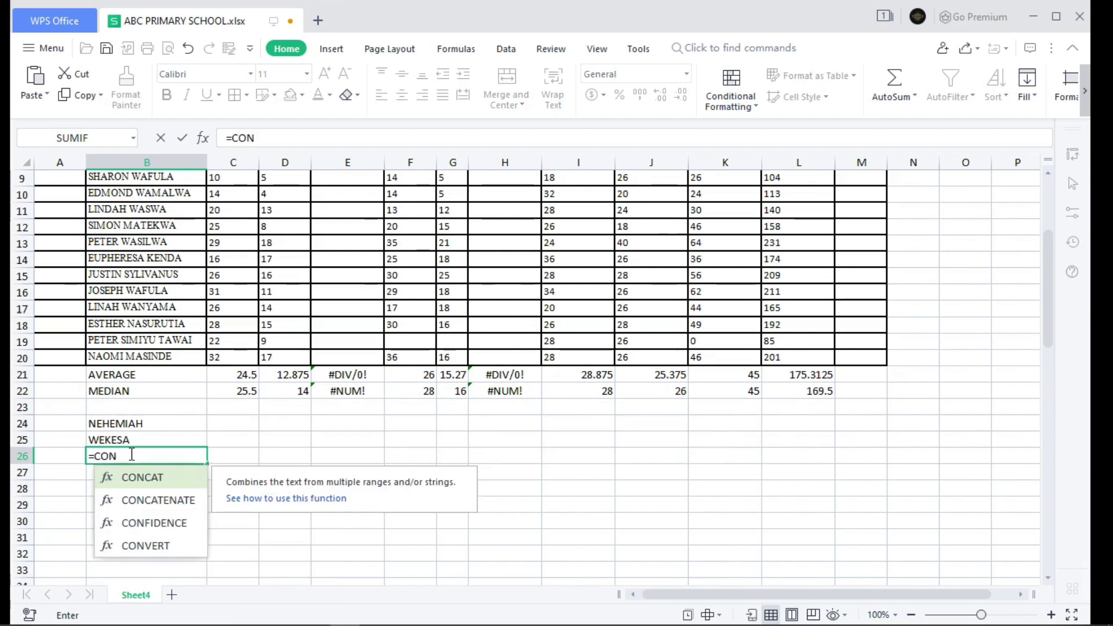
key(Tab)
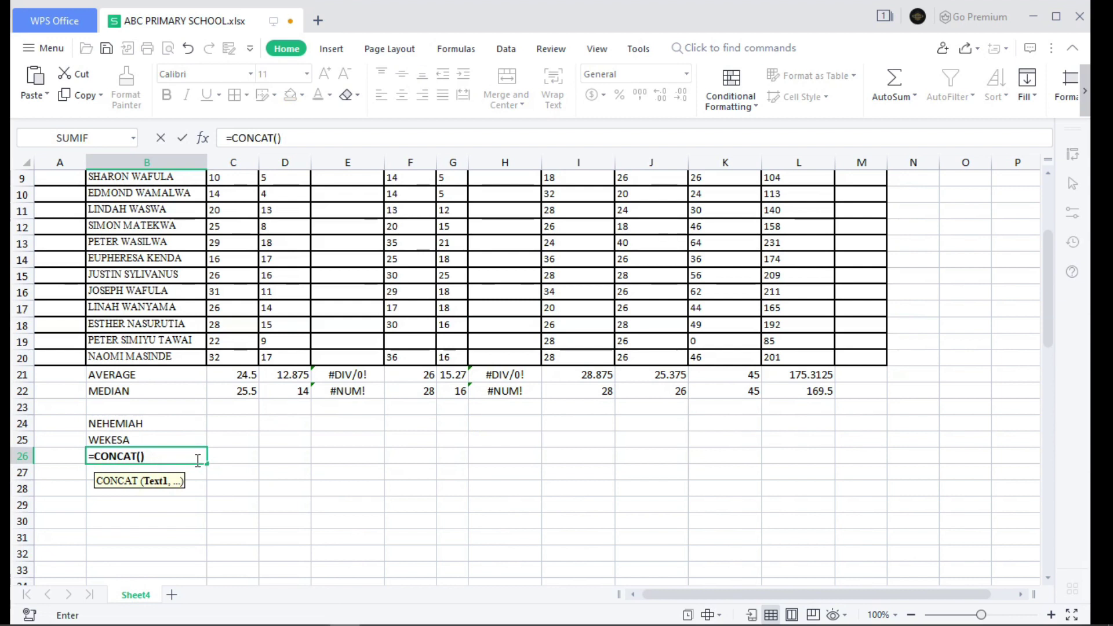
click(174, 427)
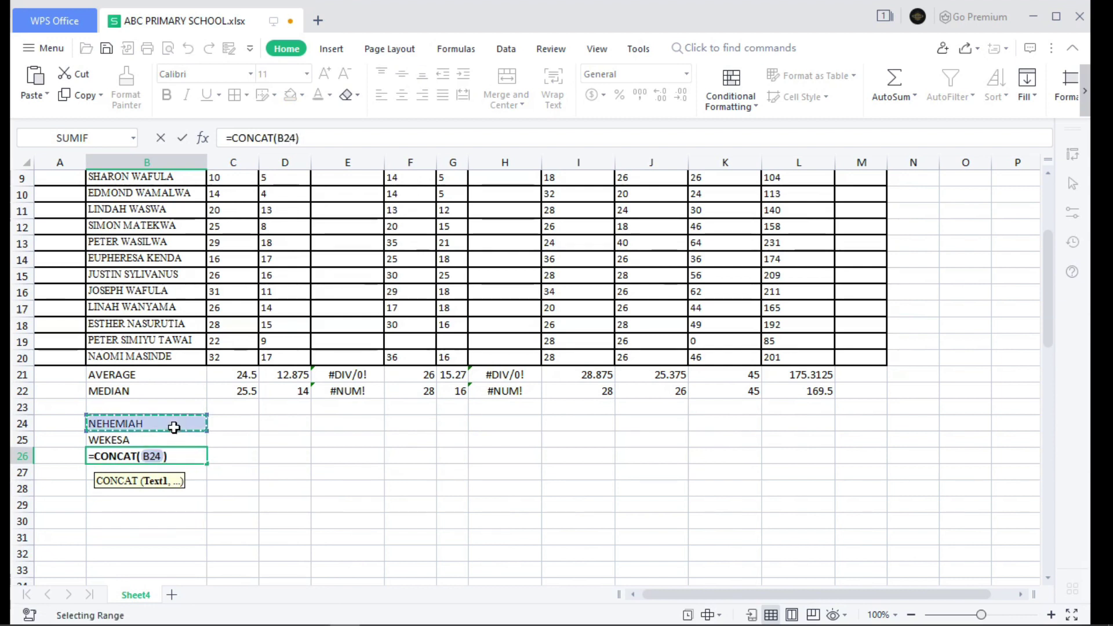
text(,)
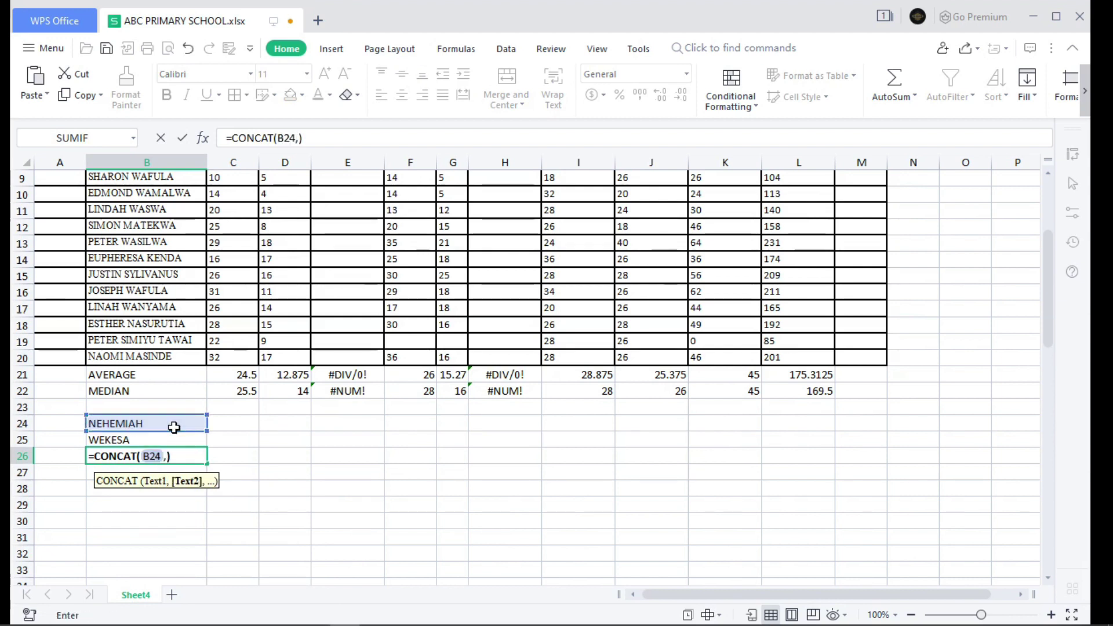
click(169, 438)
key(Return)
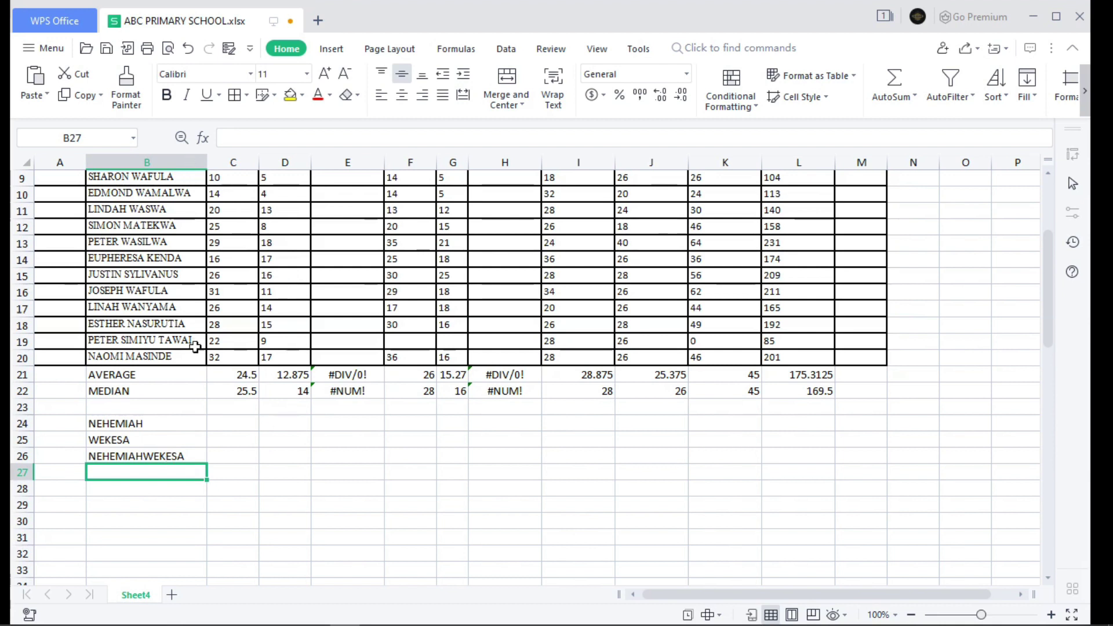
scroll(199, 369, down, 1)
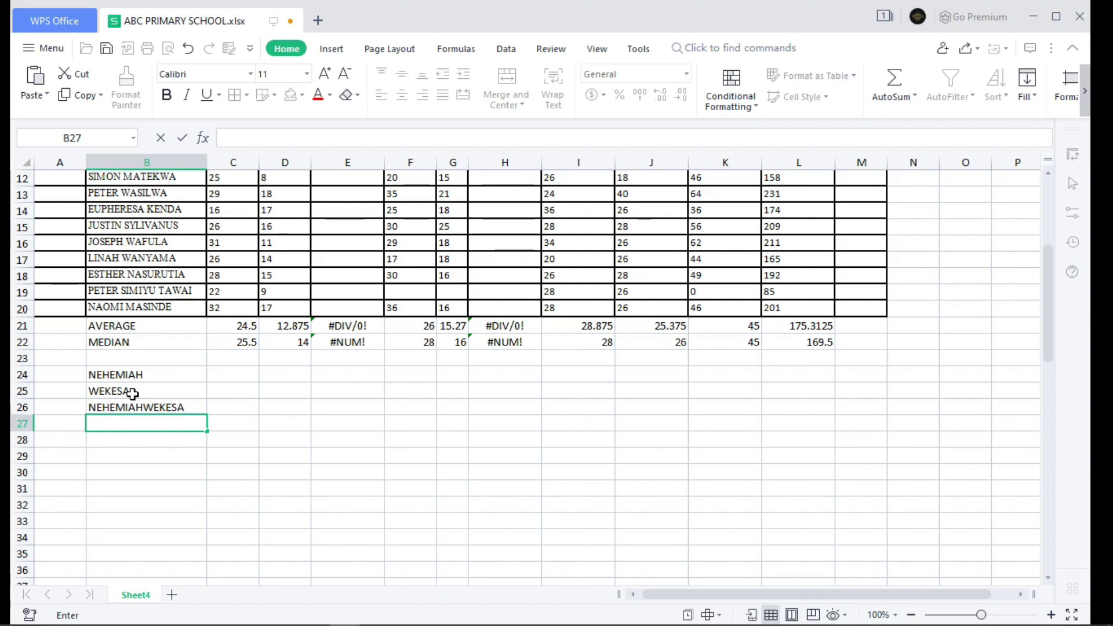
- Enter an IF formula in B27 returning "TRUE" or "FALSE" when B25 matches a fixed surname
text(=if()
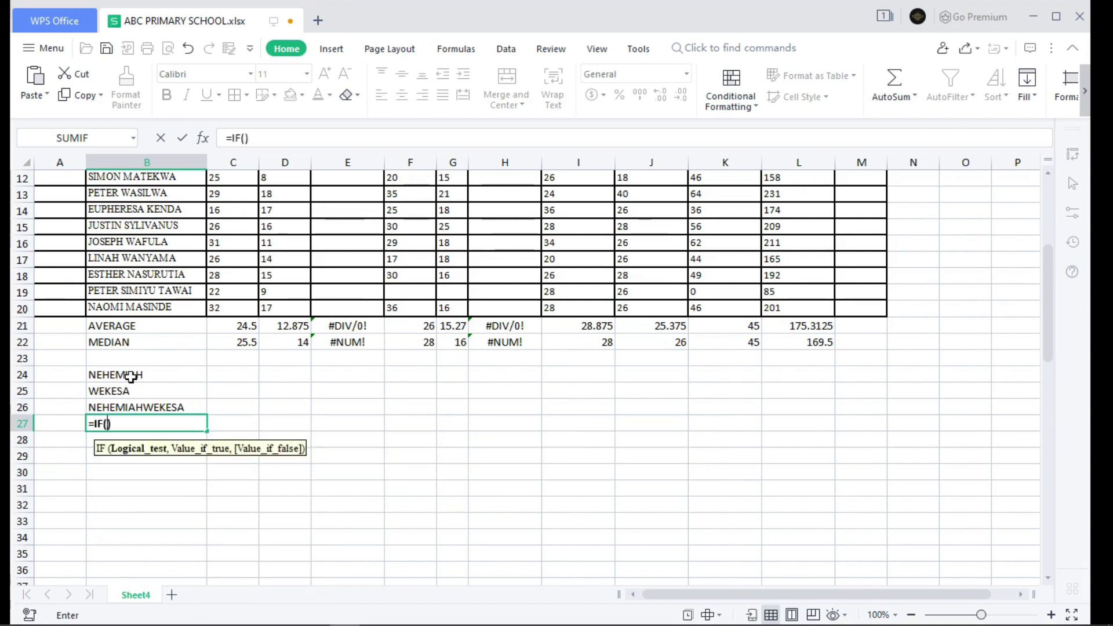
click(136, 388)
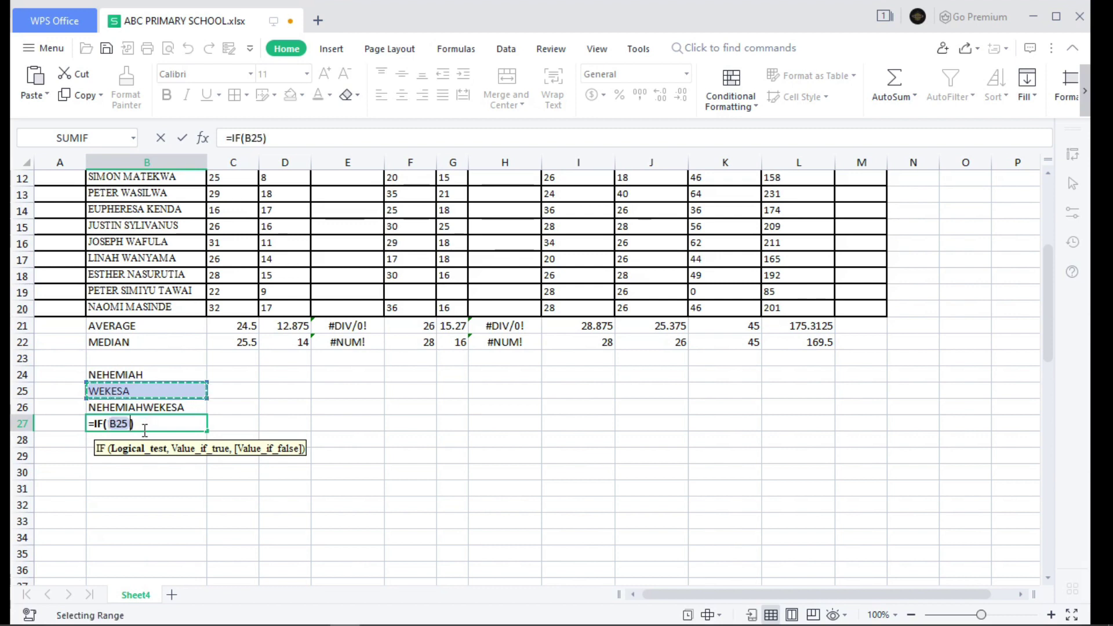
text(=)
text(")
text(NEH)
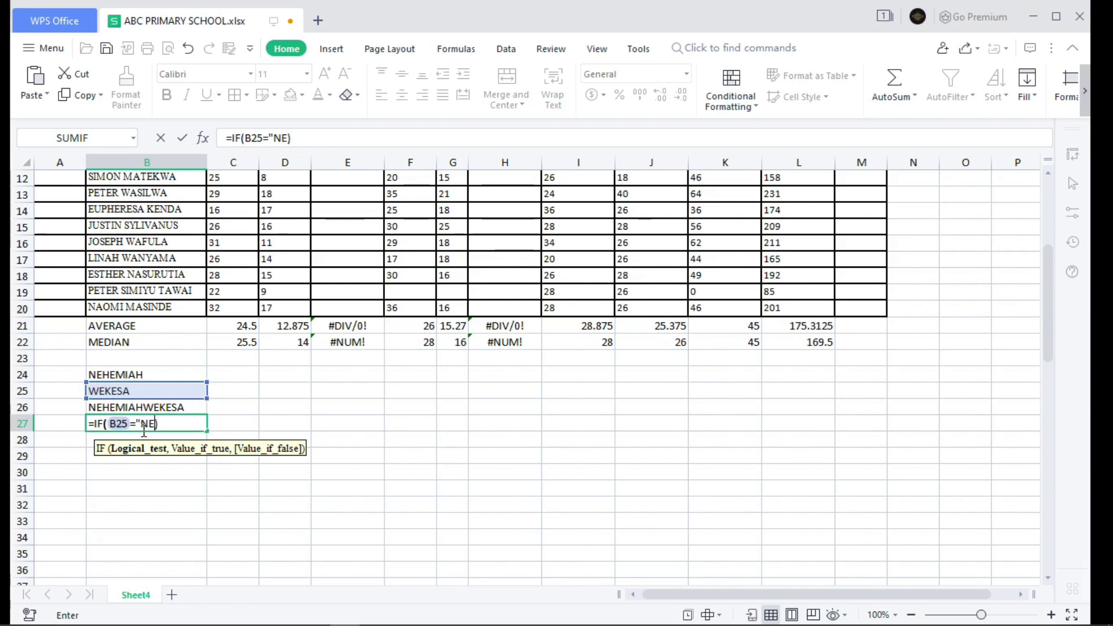
text(MTECH")
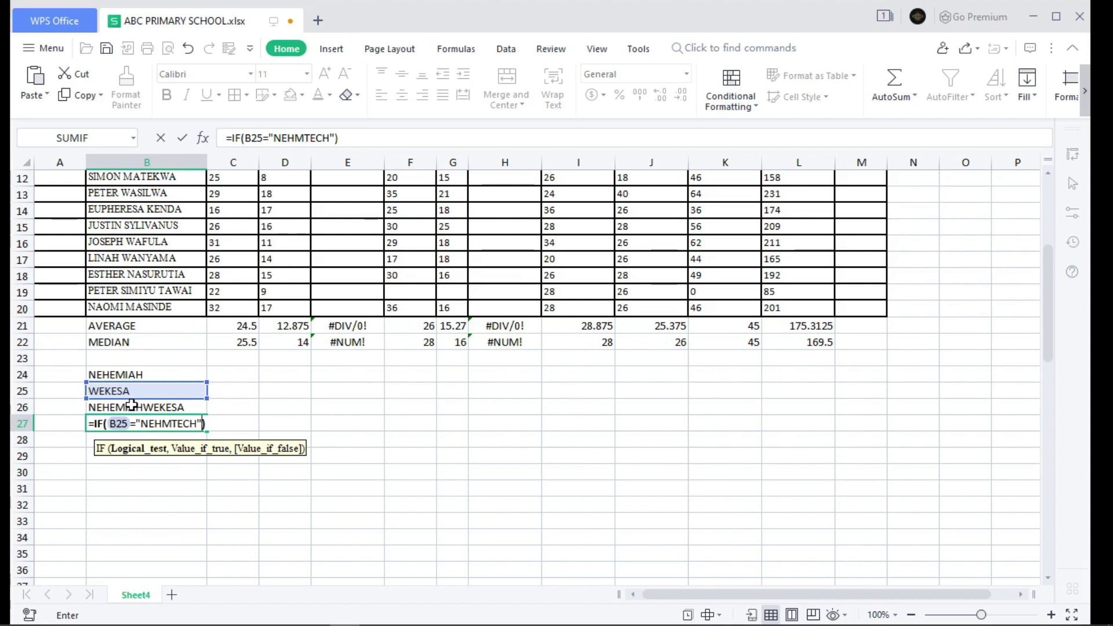
text(")
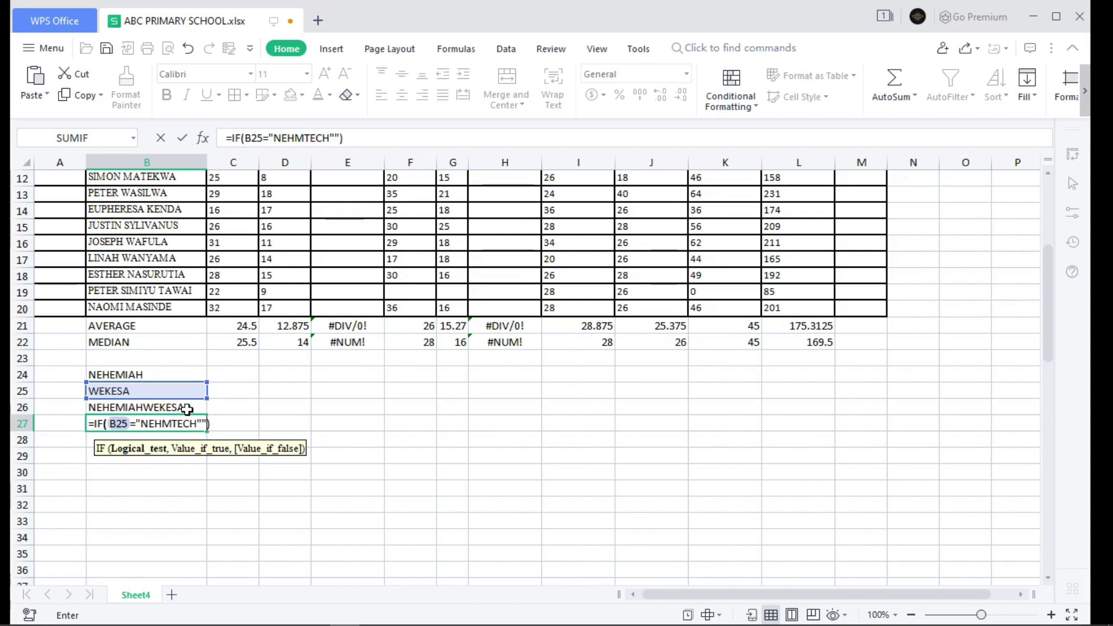
key(BackSpace)
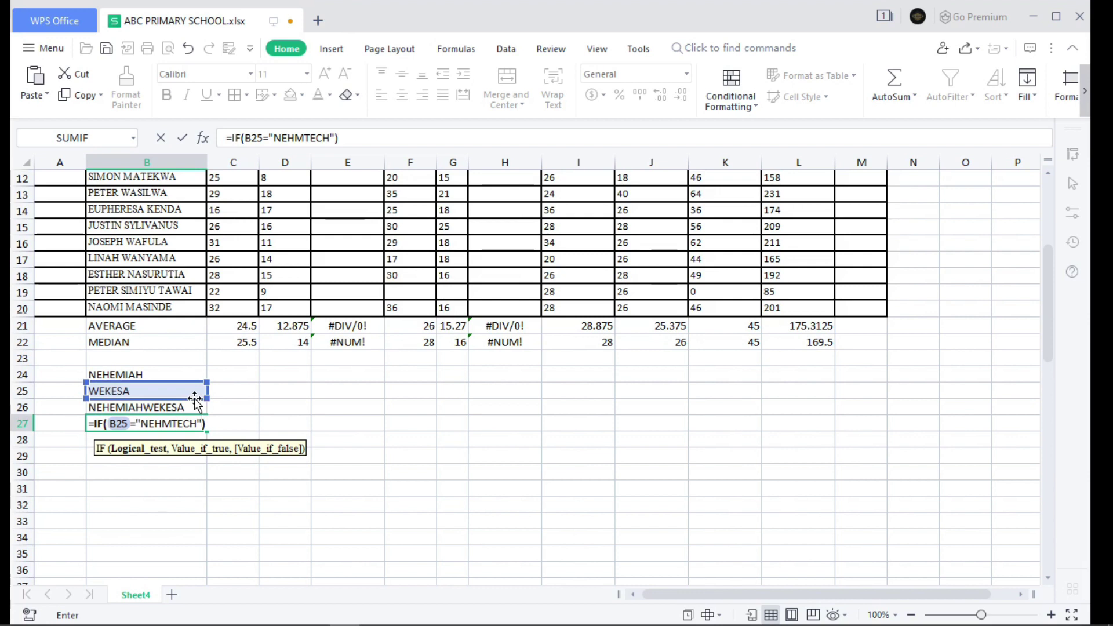
text(,"TRUE)
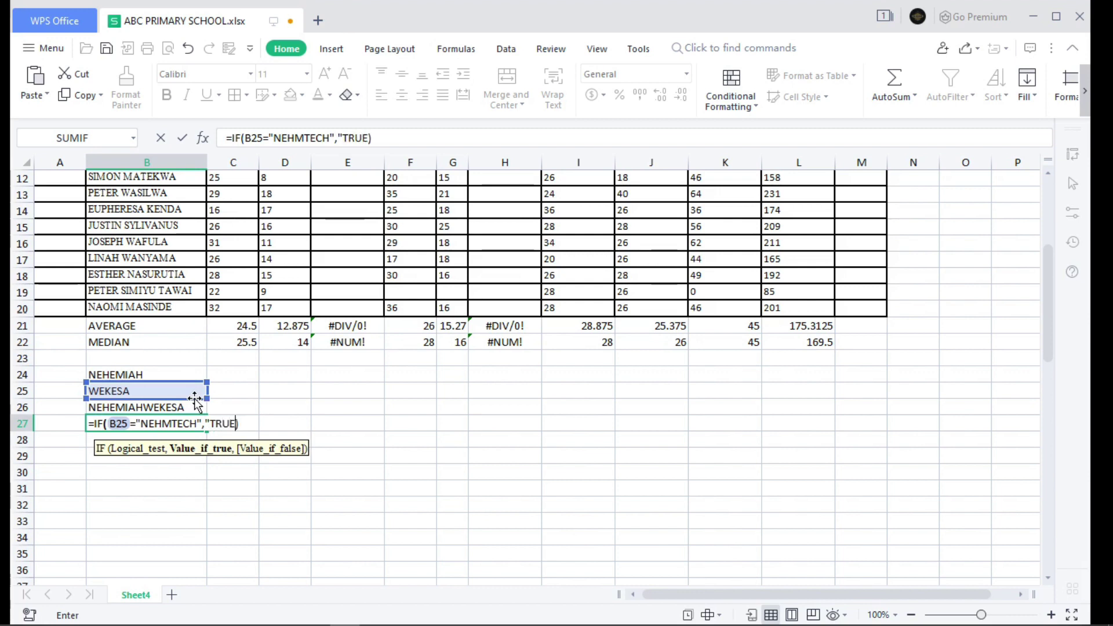
text(",)
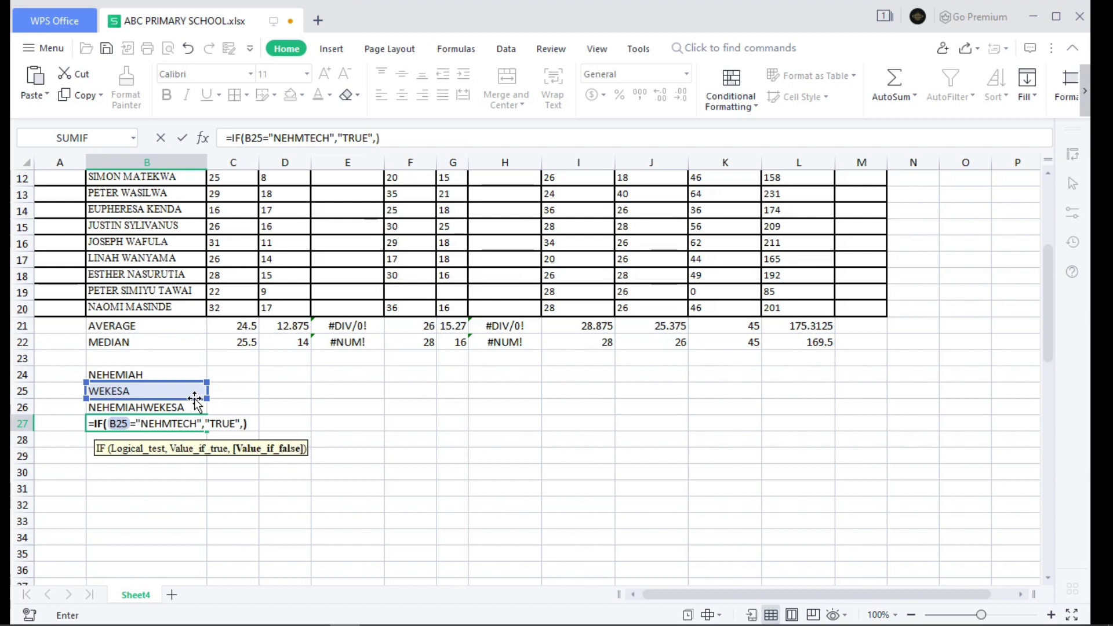
text(")
text(FALA)
key(BackSpace)
text(SE")
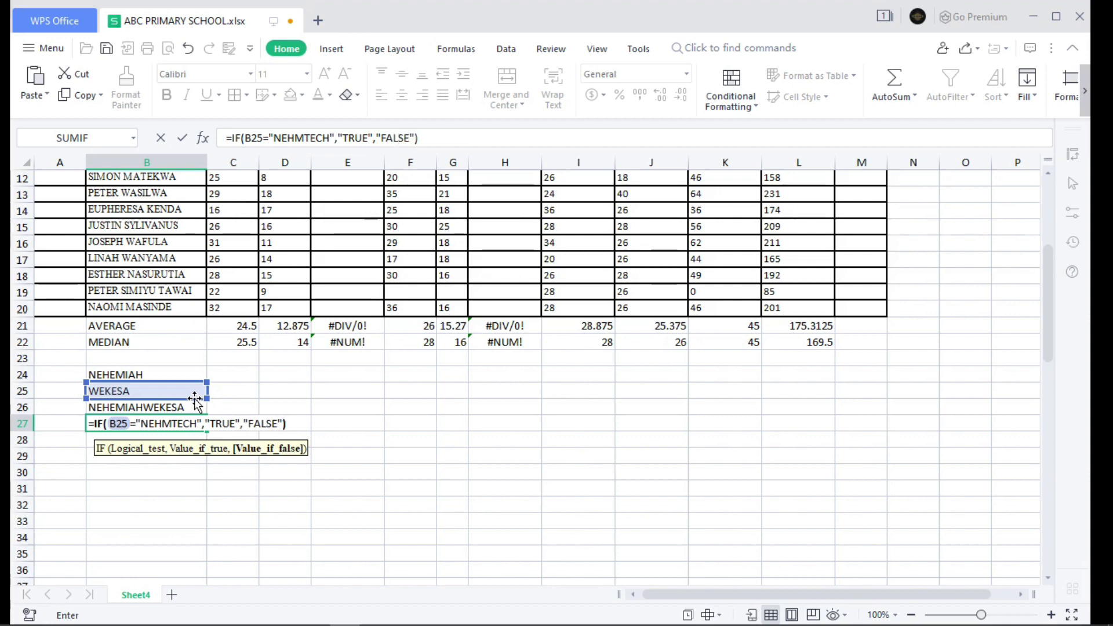
key(Return)
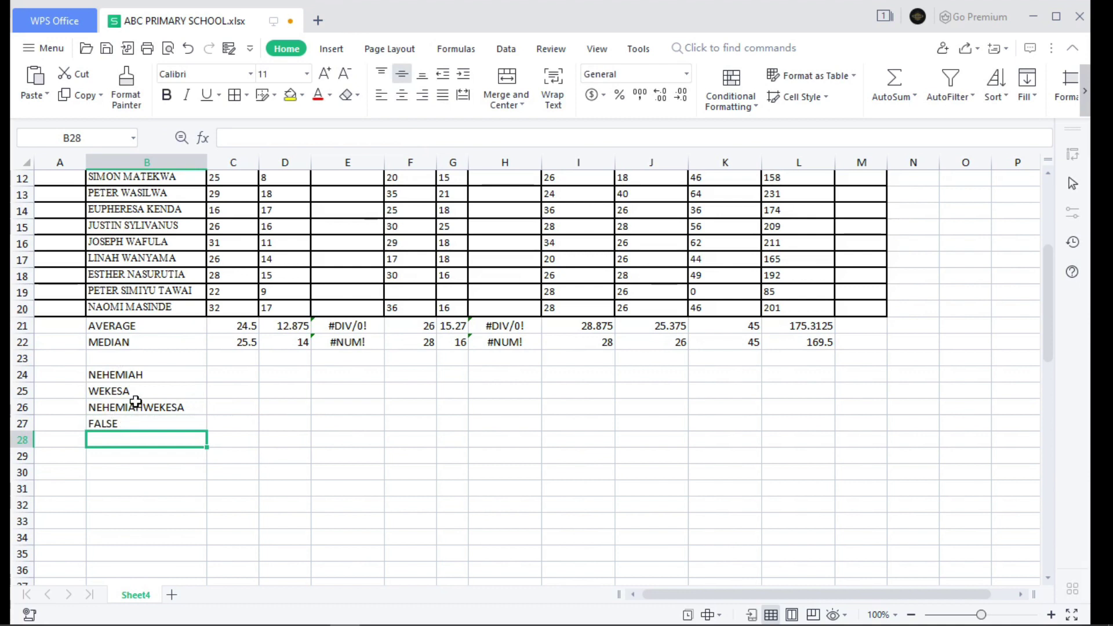
- Replace B25's surname with the tested word so B26 updates and B27 returns TRUE
double_click(142, 391)
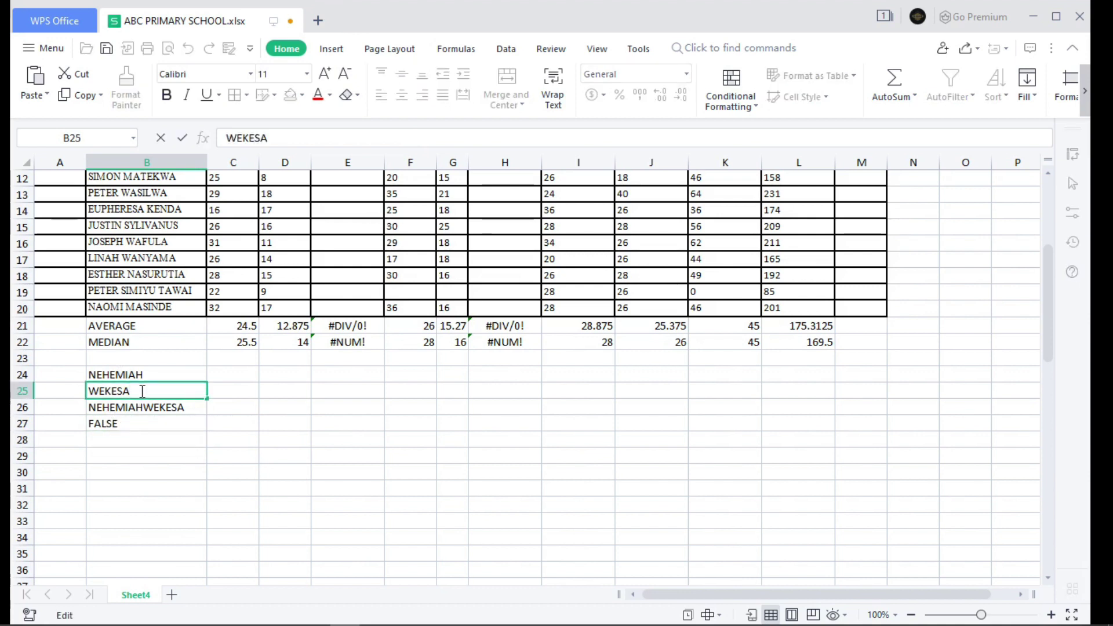
key(BackSpace)
key(BackSpace)
key(BackSpace)
key(BackSpace)
key(BackSpace)
key(BackSpace)
text(NEHMTECH)
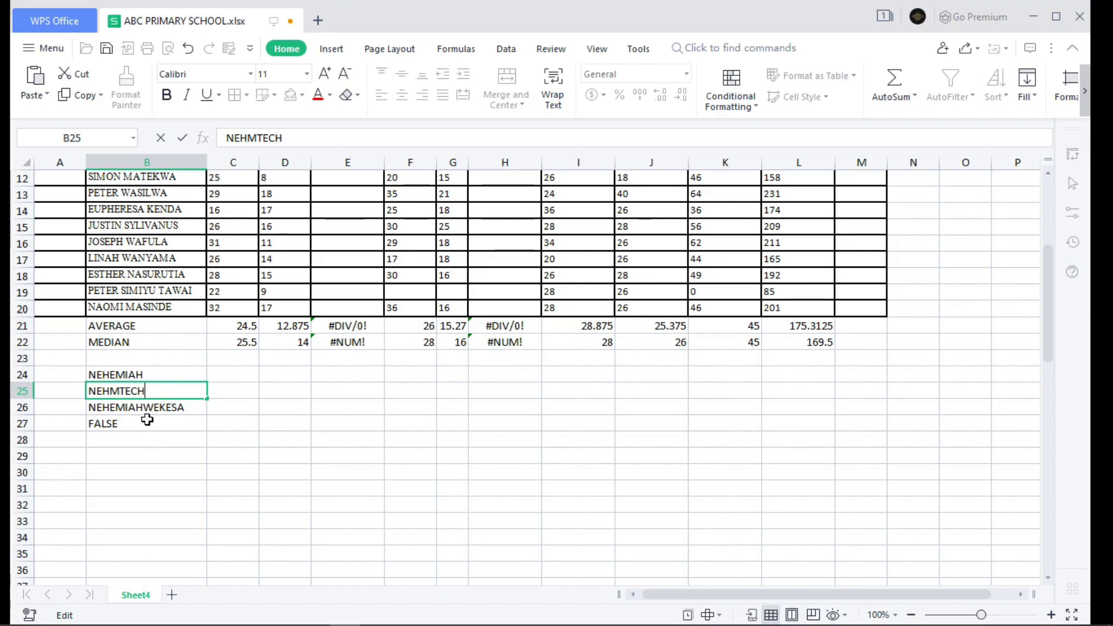
key(Return)
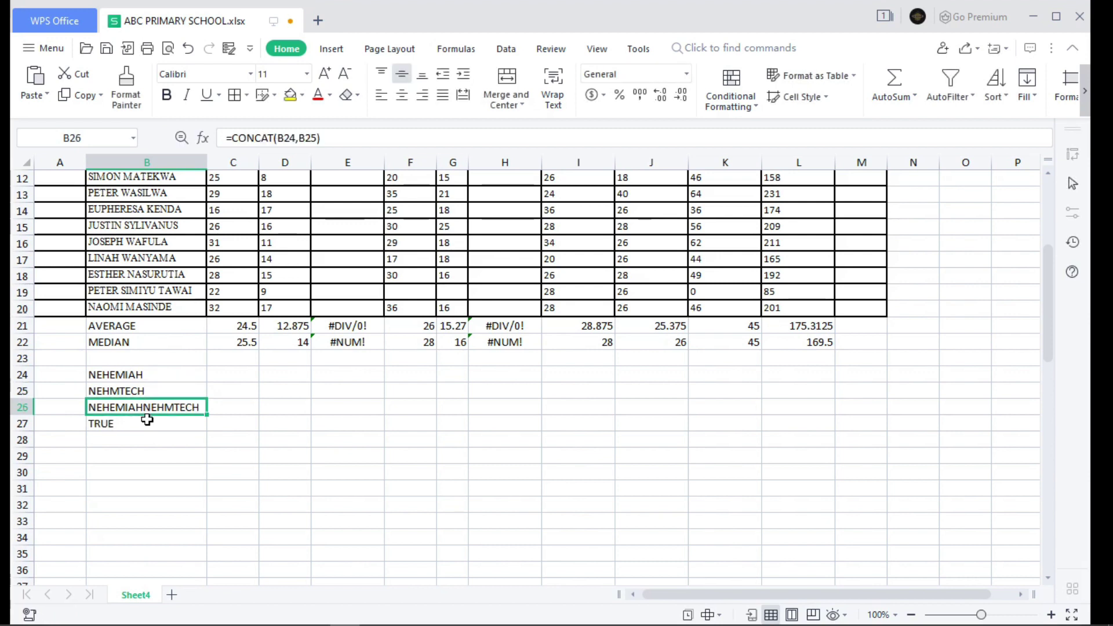
double_click(129, 442)
scroll(225, 454, up, 4)
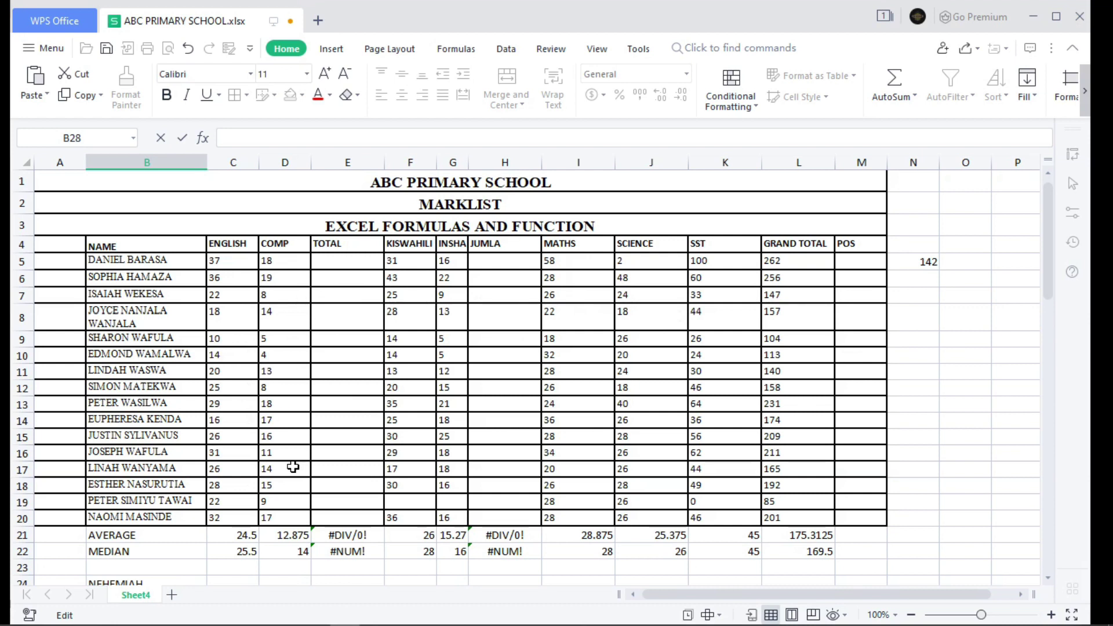
- Enter =COUNTIF(C5:L20,C11) in B28, counting 4 marks equal to C11
scroll(297, 468, down, 2)
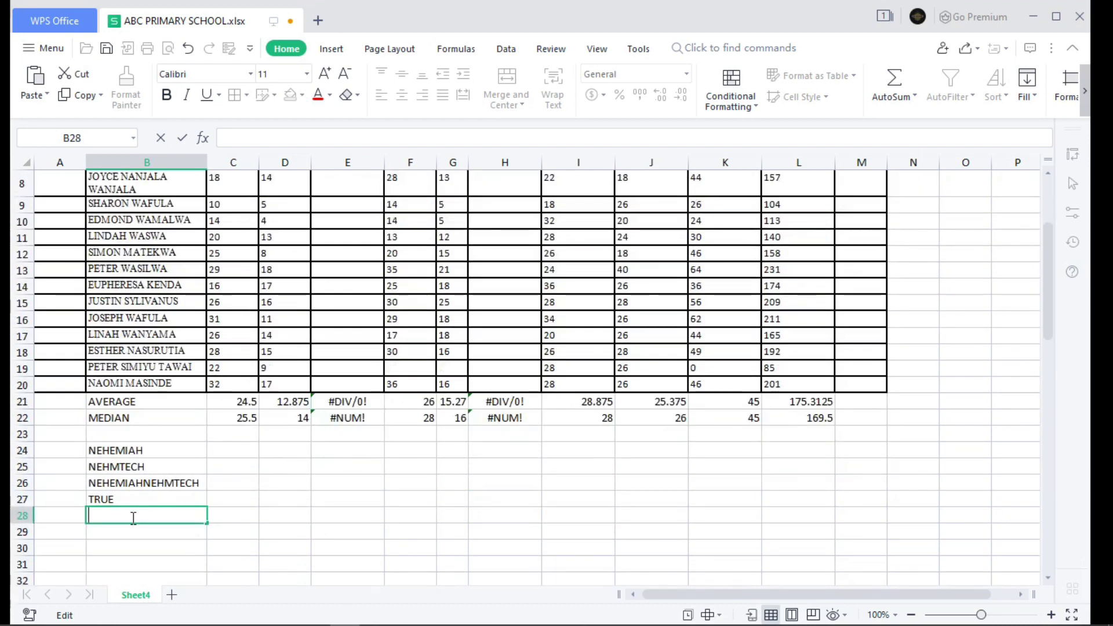
text(=)
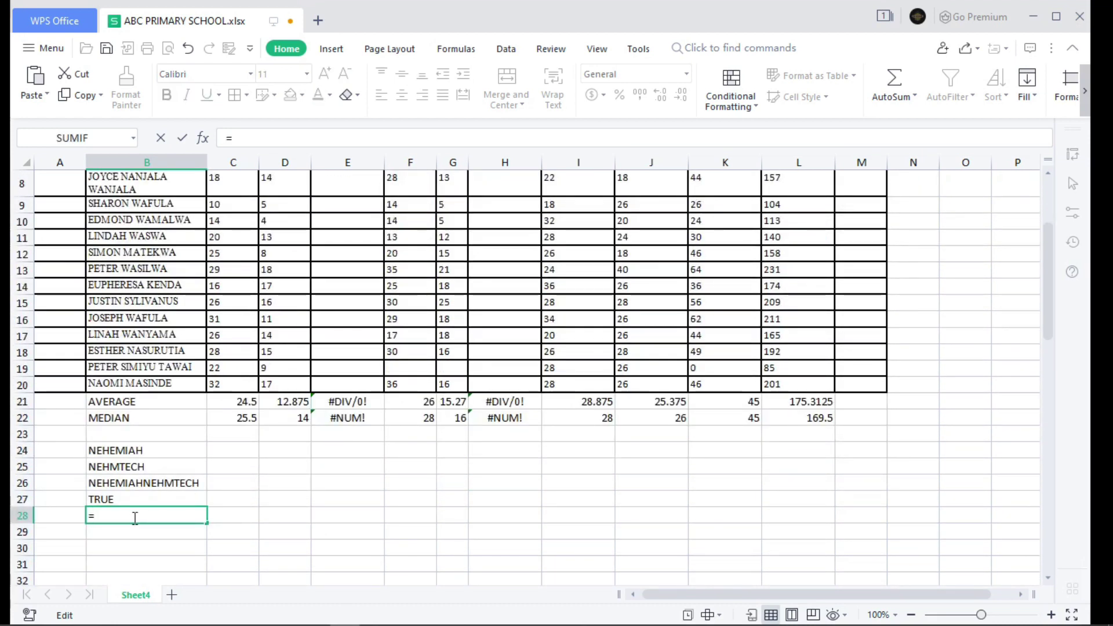
text(COU)
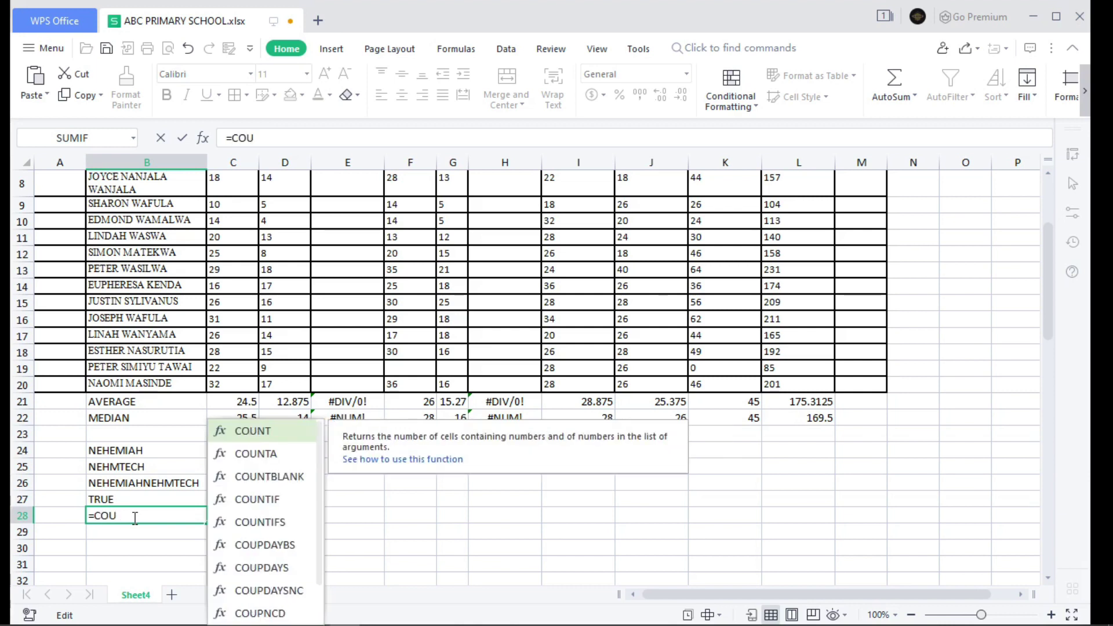
text(NTI)
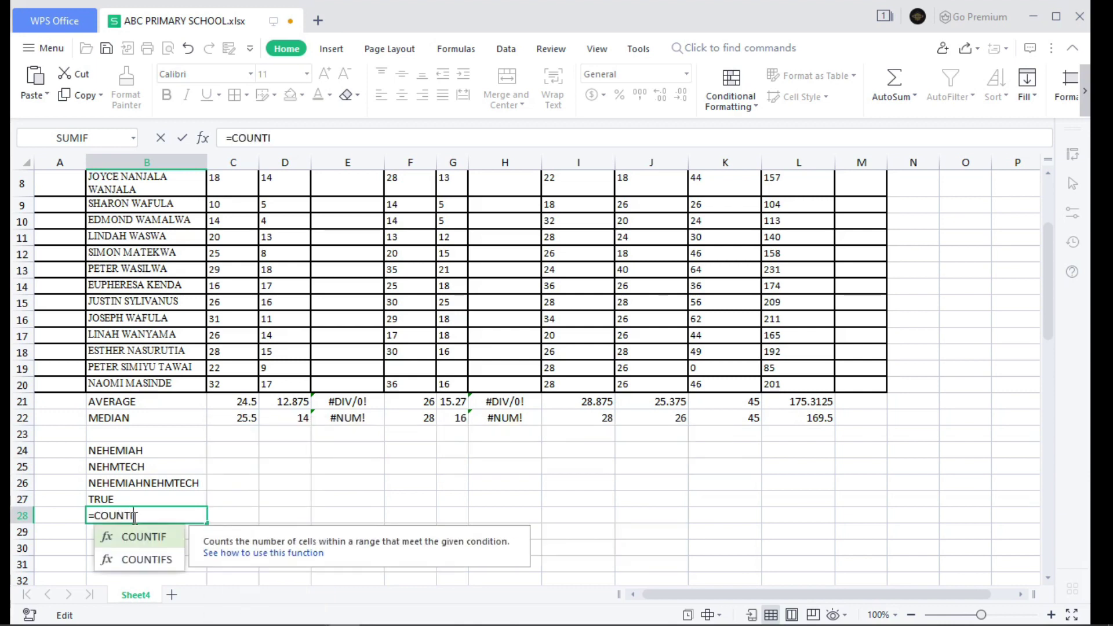
key(Tab)
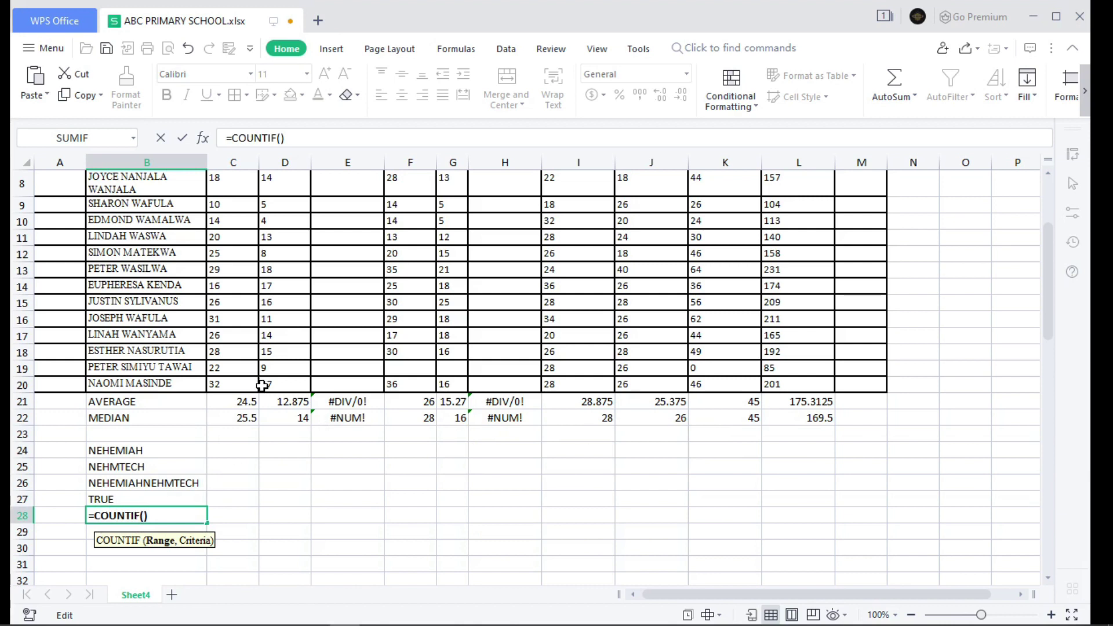
scroll(261, 385, up, 3)
drag(224, 265, 777, 514)
scroll(668, 509, down, 3)
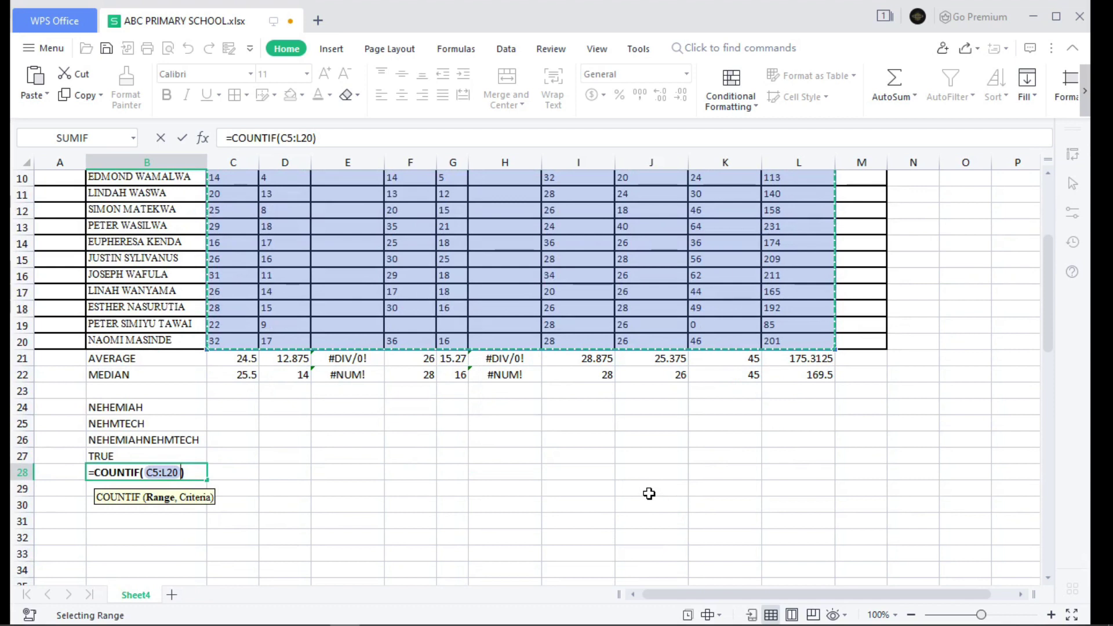
text(,)
scroll(650, 490, up, 2)
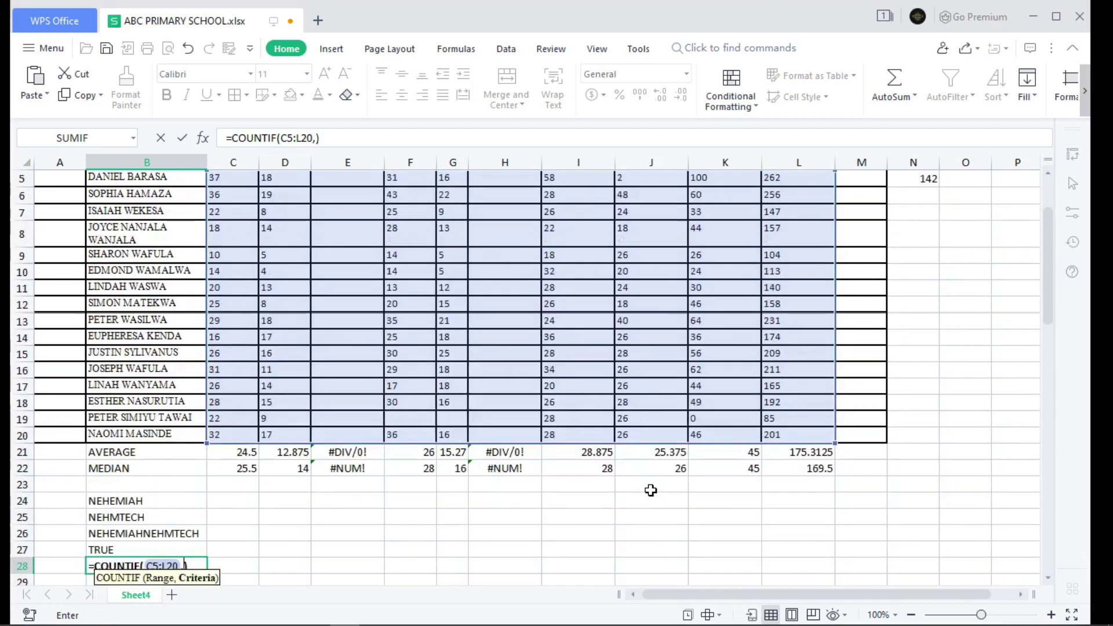
scroll(365, 325, up, 1)
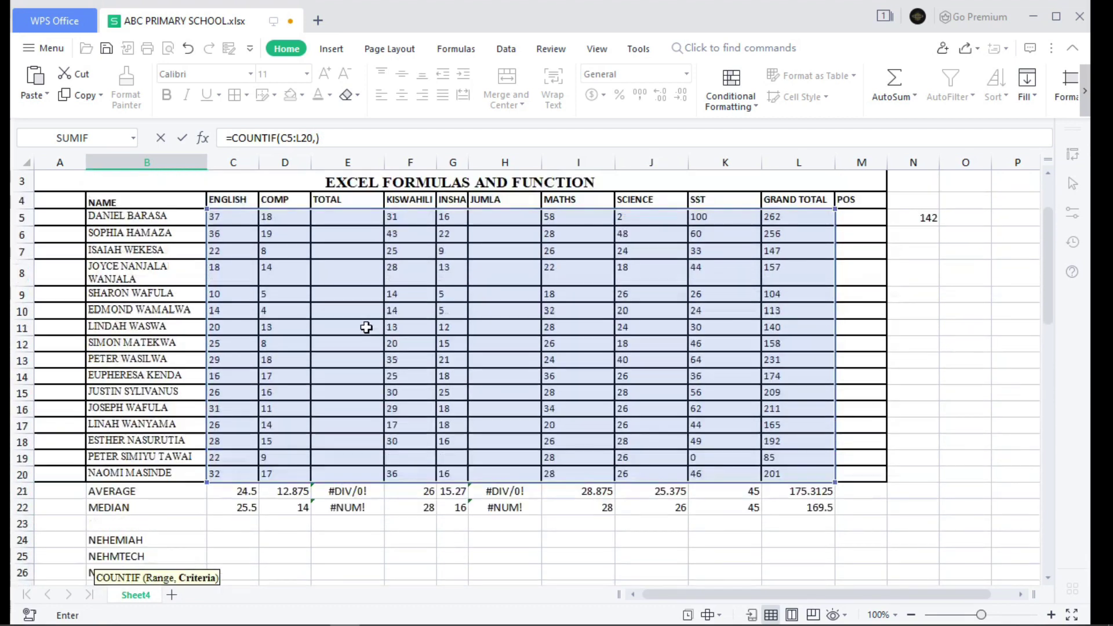
click(232, 328)
scroll(249, 433, down, 2)
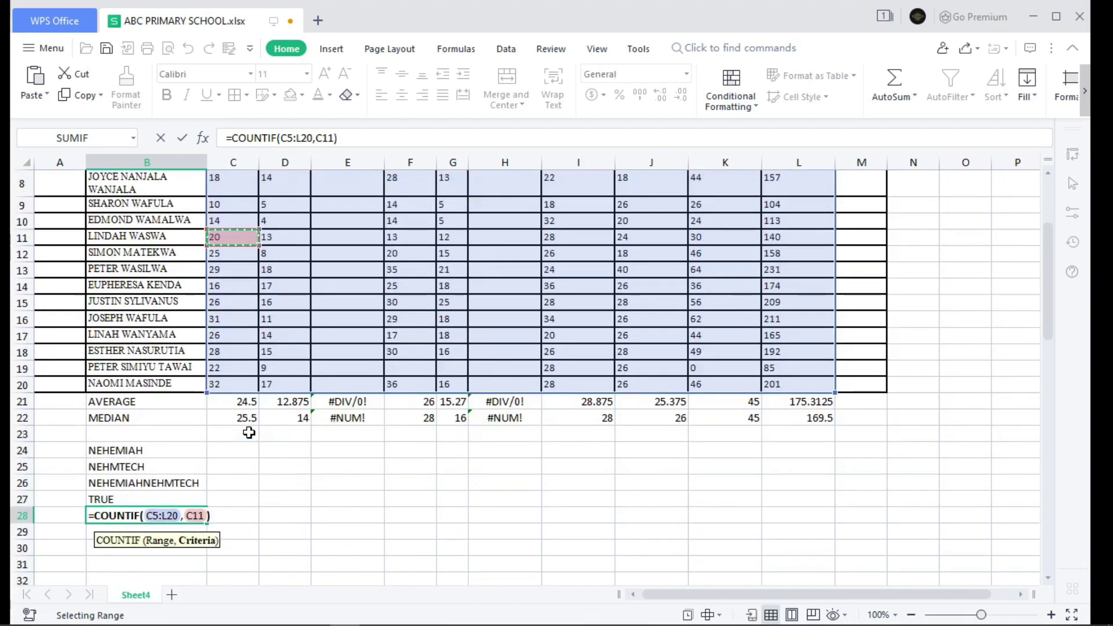
scroll(248, 434, down, 2)
scroll(340, 377, up, 5)
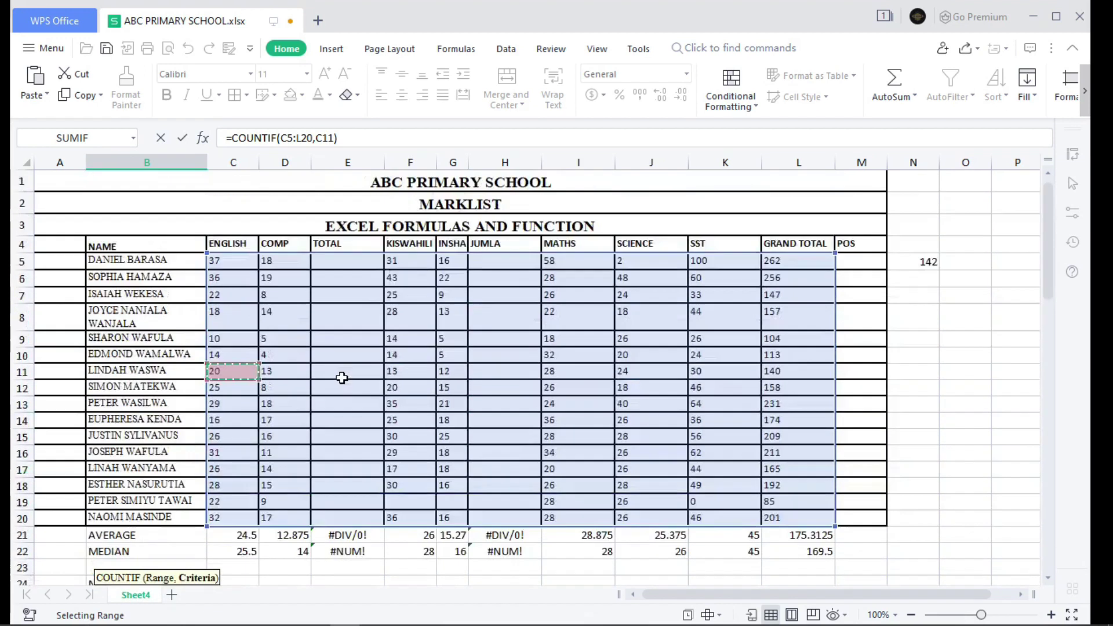
scroll(288, 377, down, 3)
scroll(337, 403, down, 2)
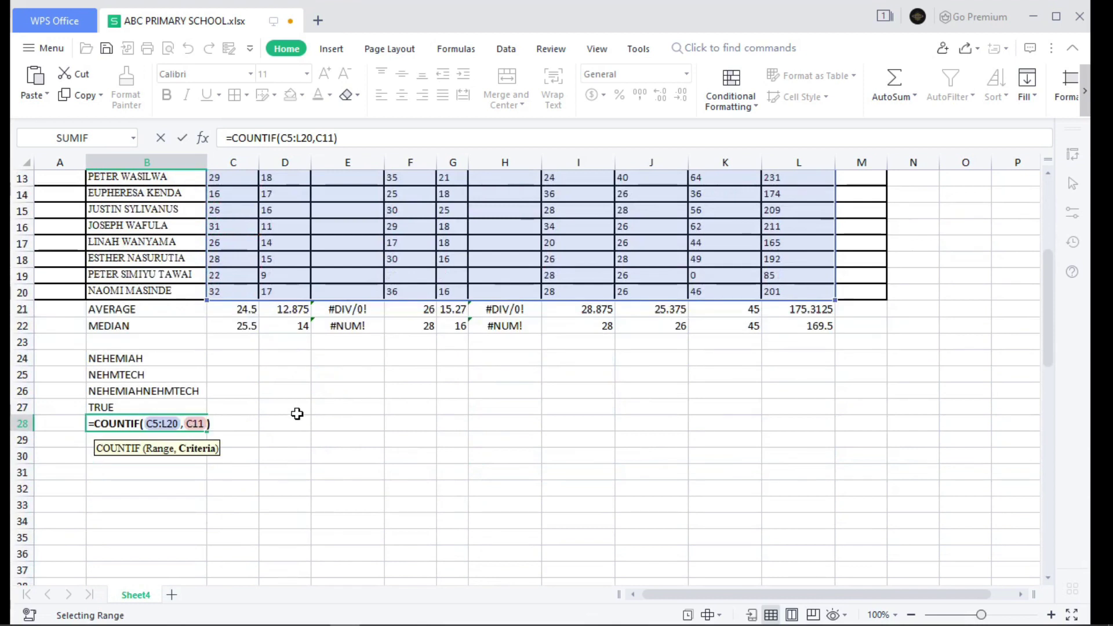
key(Return)
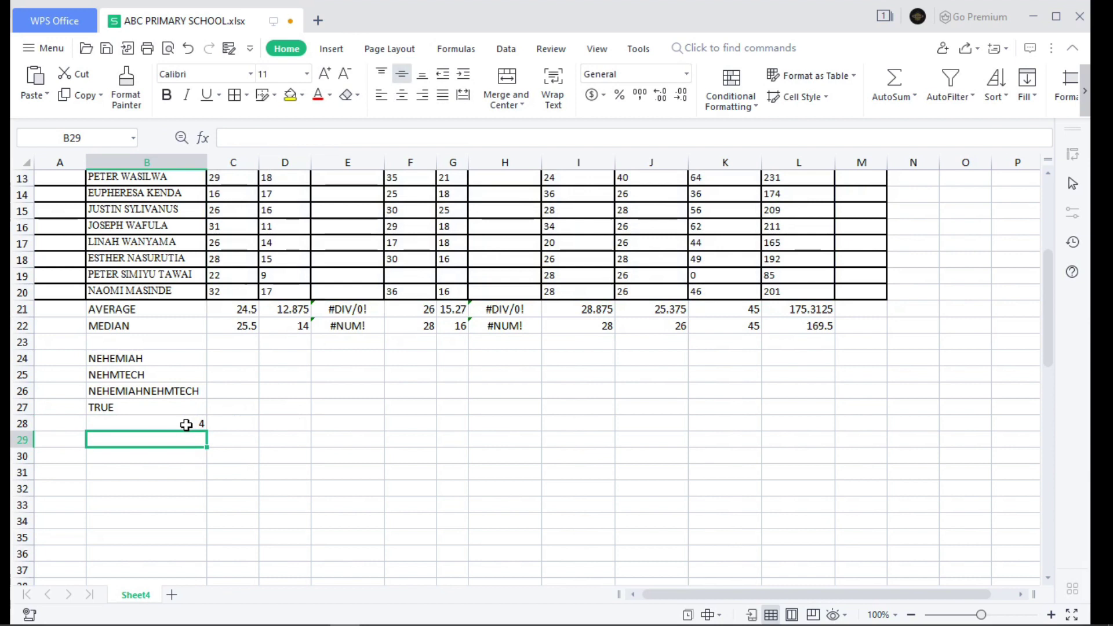
- Enter a student's full name in B29, just below the COUNTIF count, and commit it
scroll(393, 347, up, 4)
scroll(367, 428, down, 3)
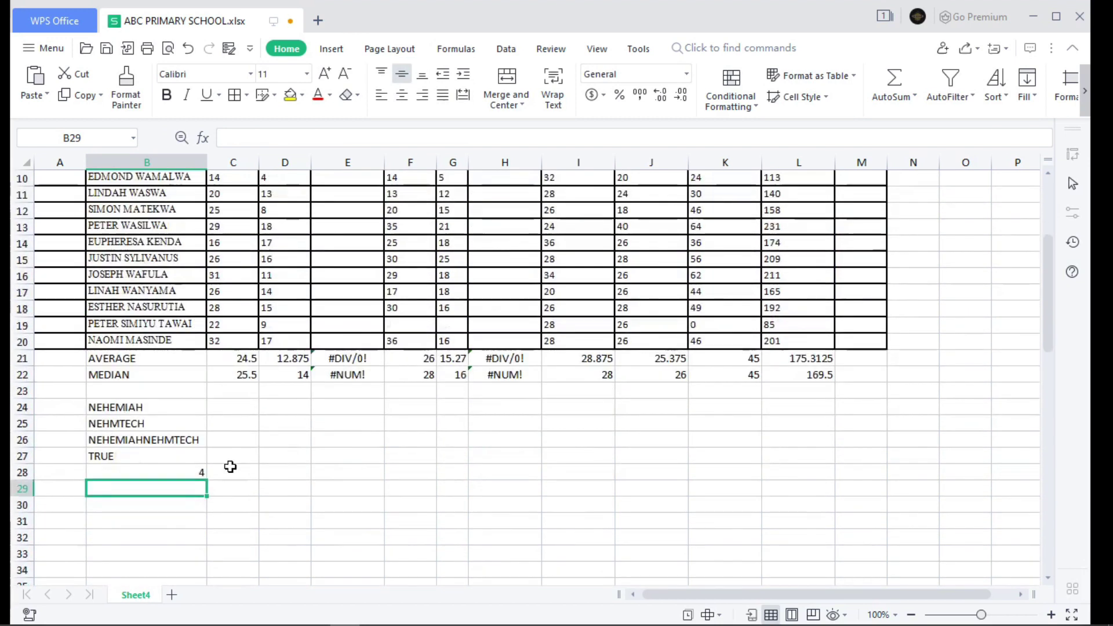
scroll(192, 469, up, 3)
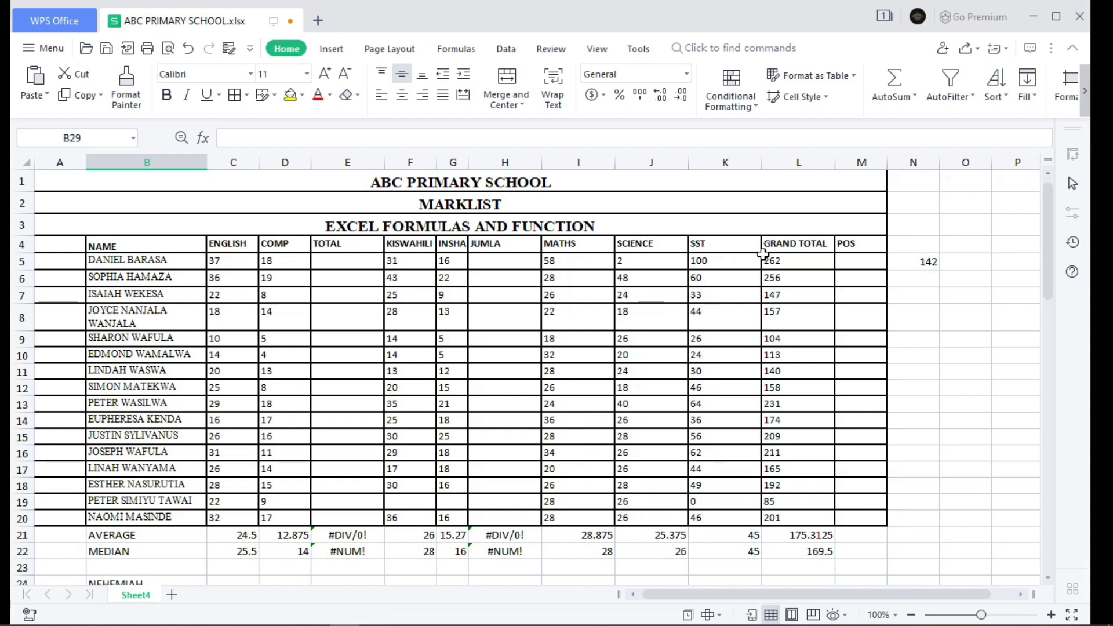
scroll(553, 459, down, 4)
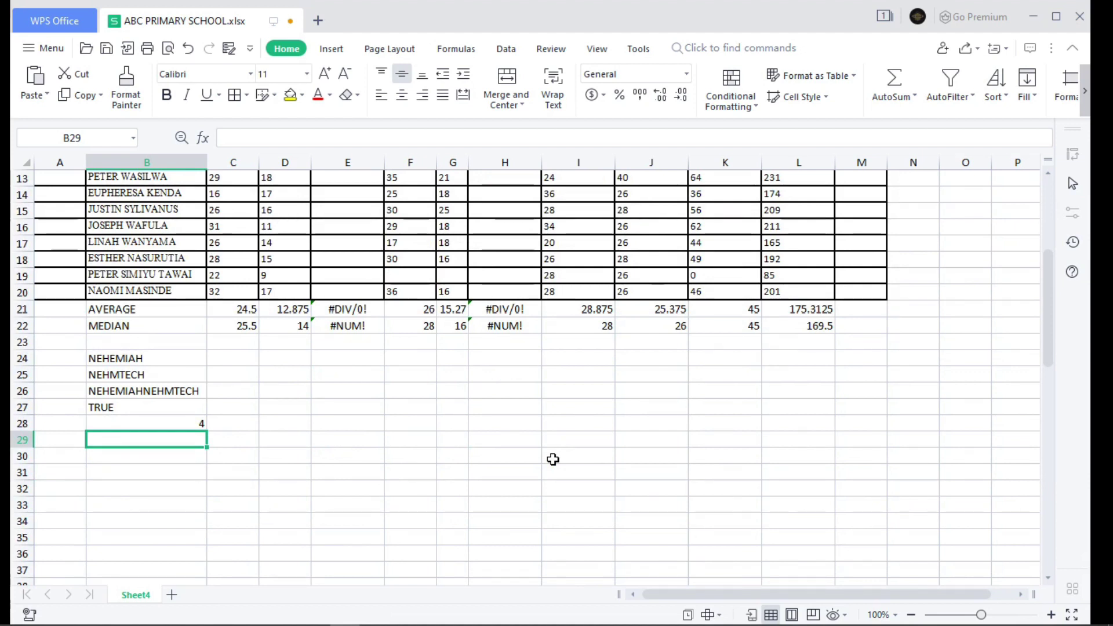
scroll(553, 459, up, 2)
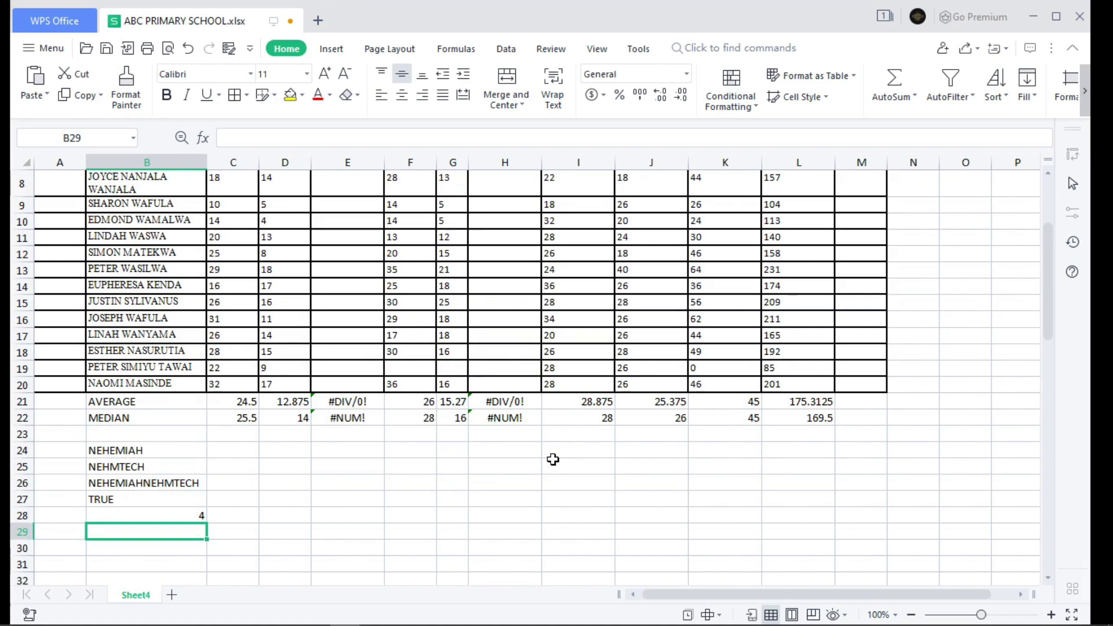
scroll(553, 459, up, 1)
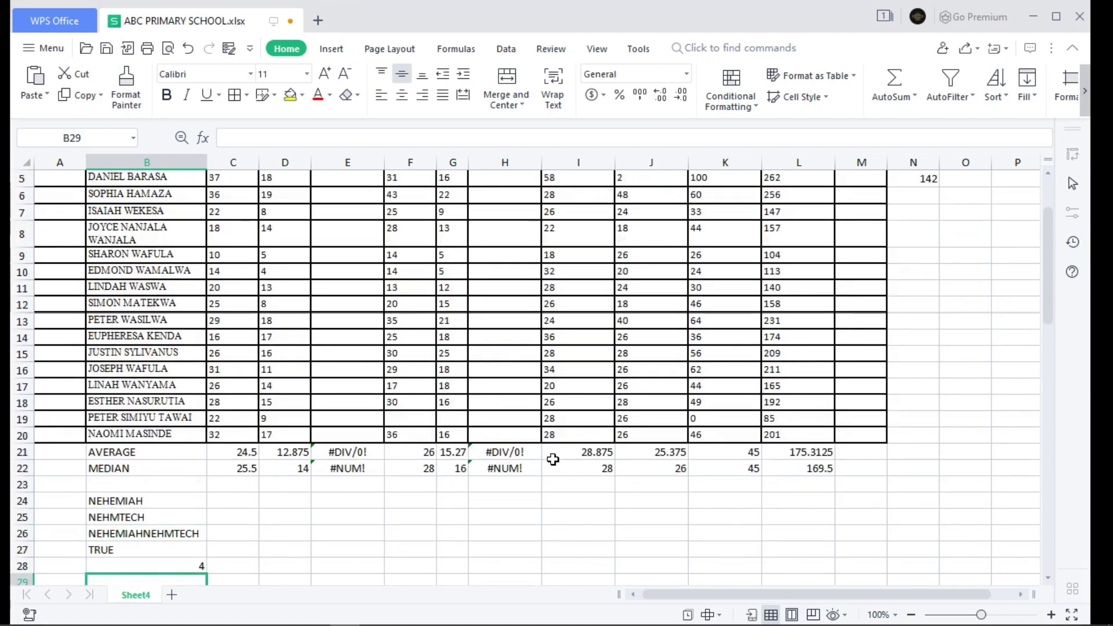
scroll(553, 459, up, 2)
key(Return)
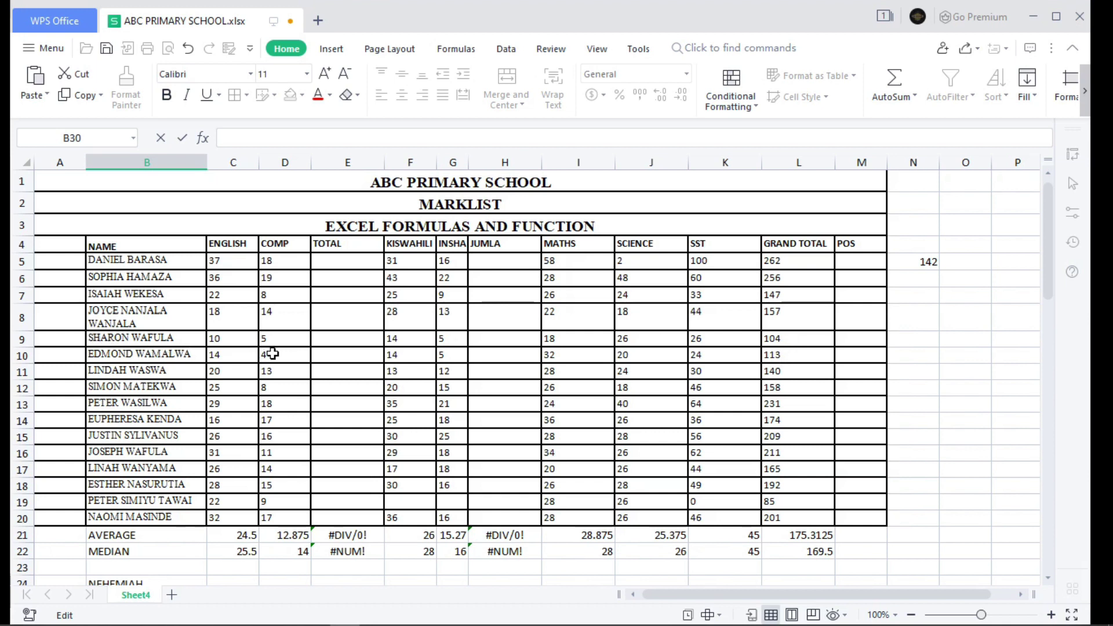
- Replace B29's name with a different student's full name via AutoComplete, then move to B30
scroll(273, 354, down, 3)
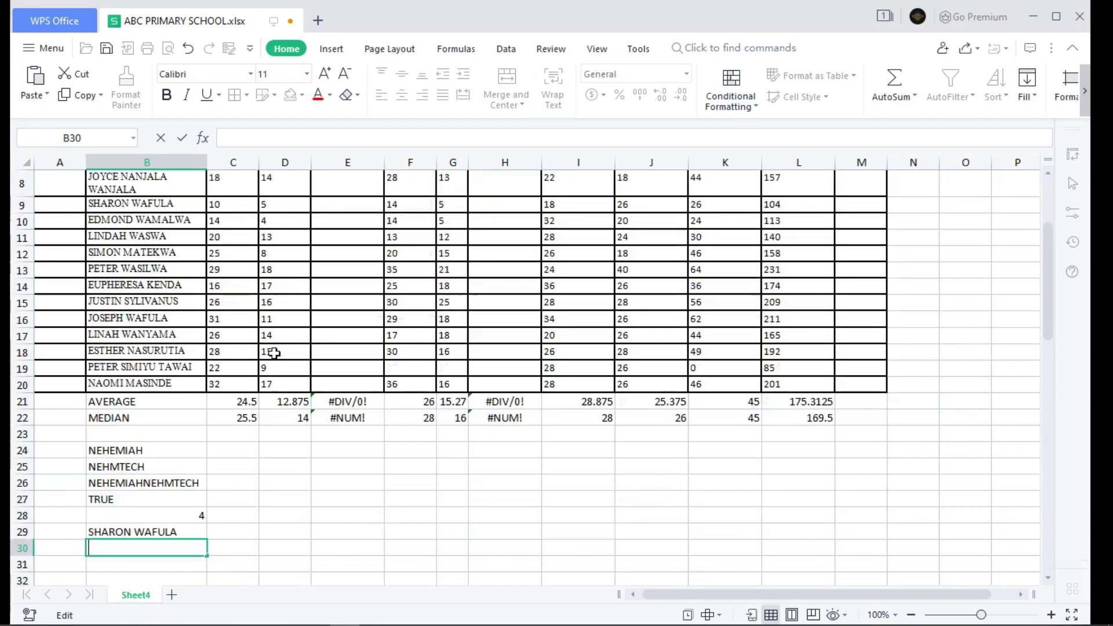
scroll(275, 353, up, 1)
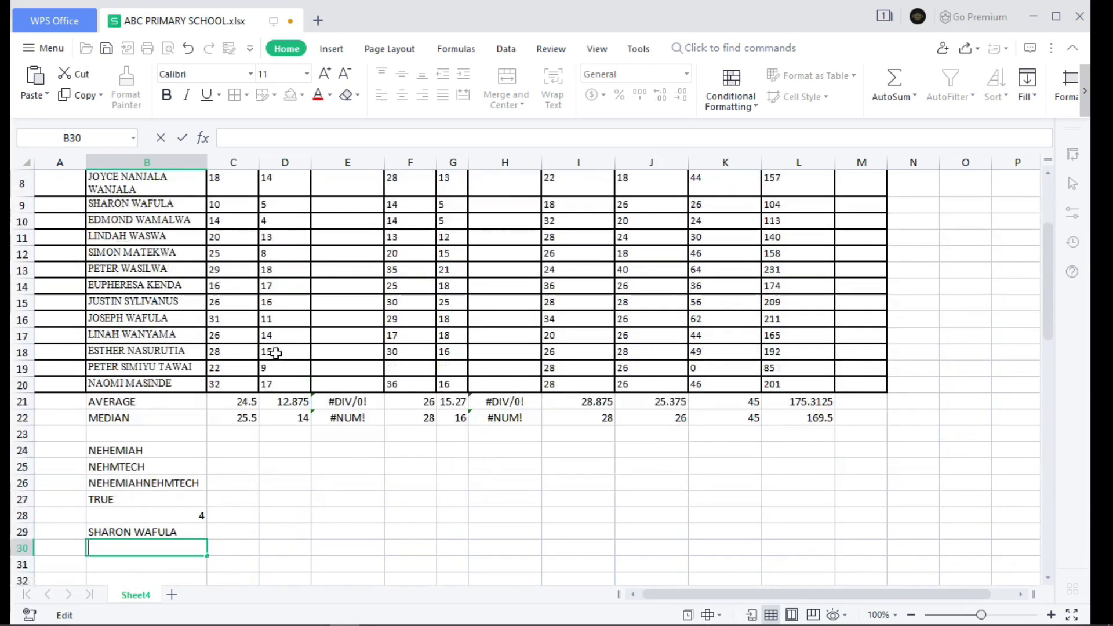
scroll(273, 359, down, 3)
click(188, 391)
key(BackSpace)
key(BackSpace)
key(BackSpace)
key(BackSpace)
key(BackSpace)
key(BackSpace)
key(BackSpace)
key(BackSpace)
key(BackSpace)
key(BackSpace)
key(BackSpace)
key(BackSpace)
key(BackSpace)
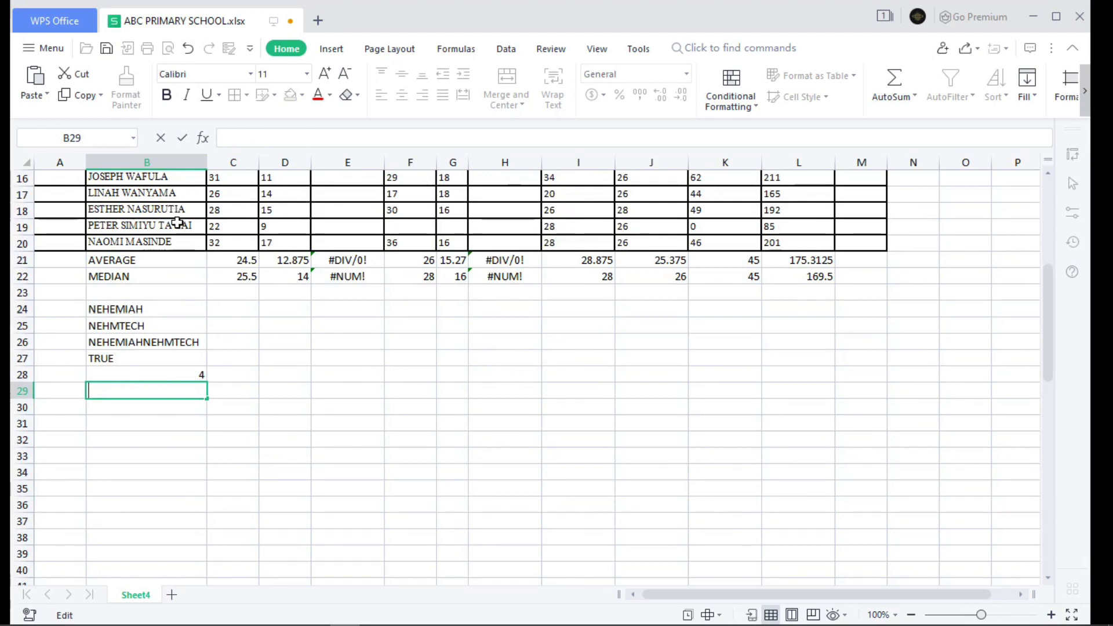
text(ES)
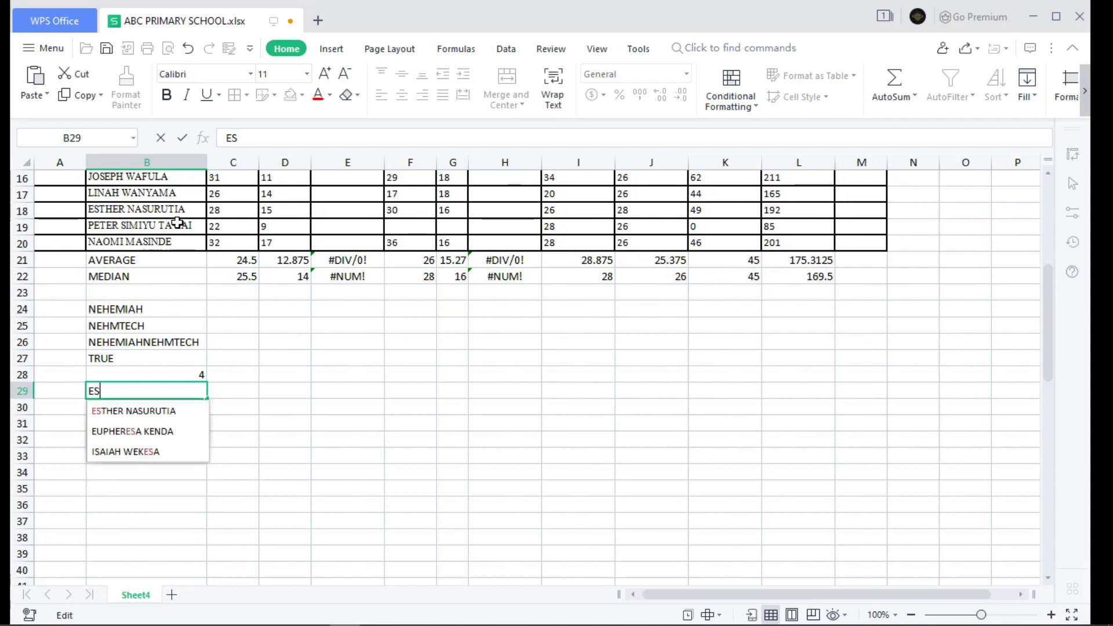
text(T)
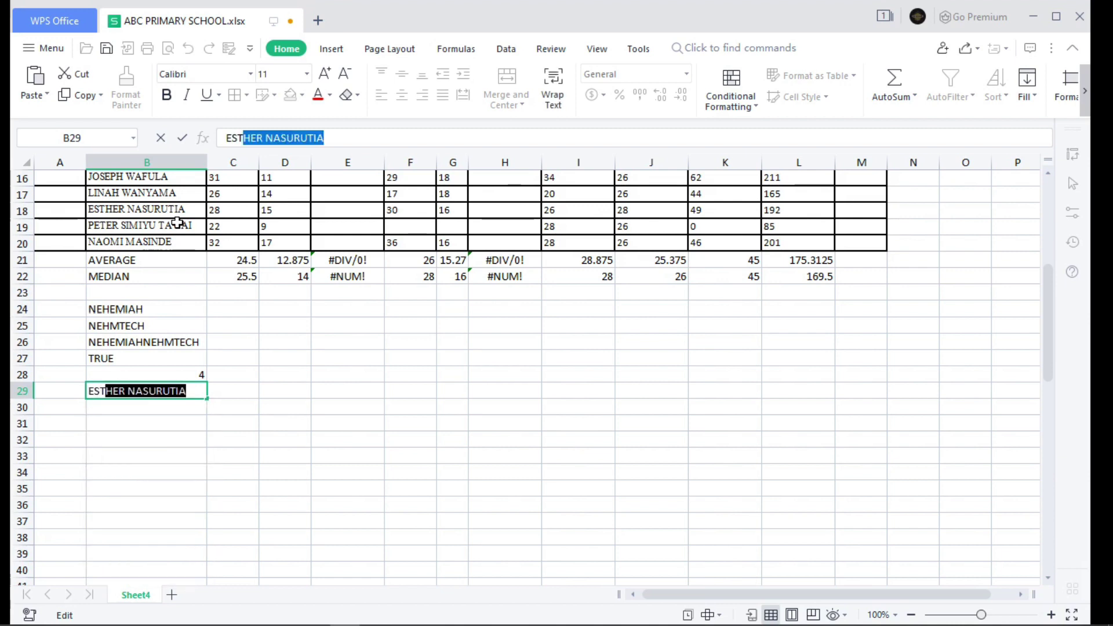
key(Left)
click(133, 408)
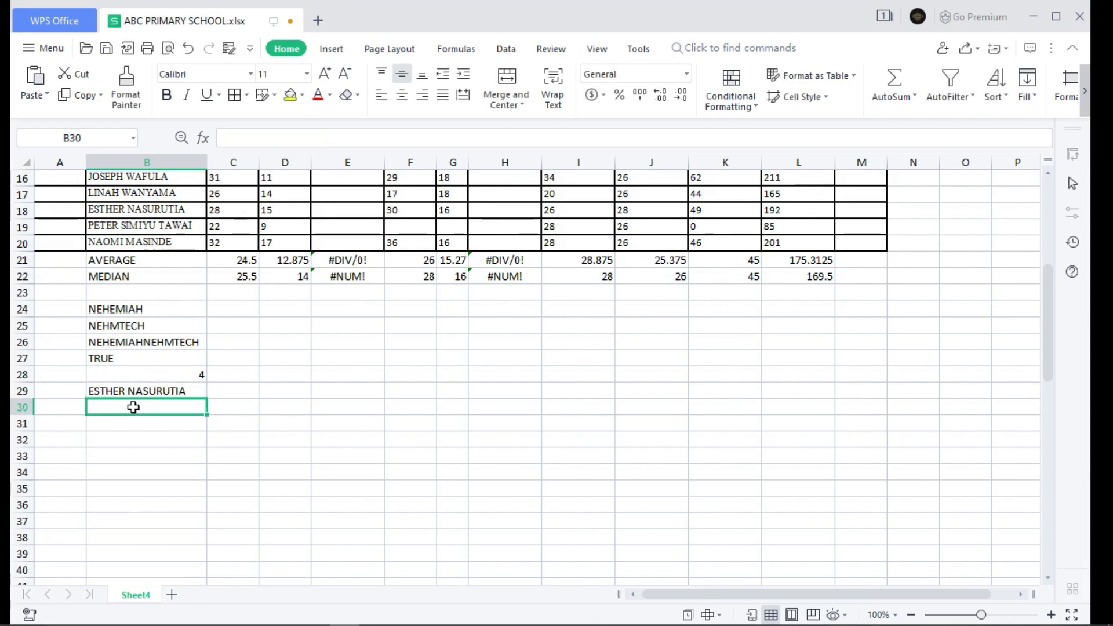
- Start a VLOOKUP formula in B30 using B29 as the lookup value
text(=V)
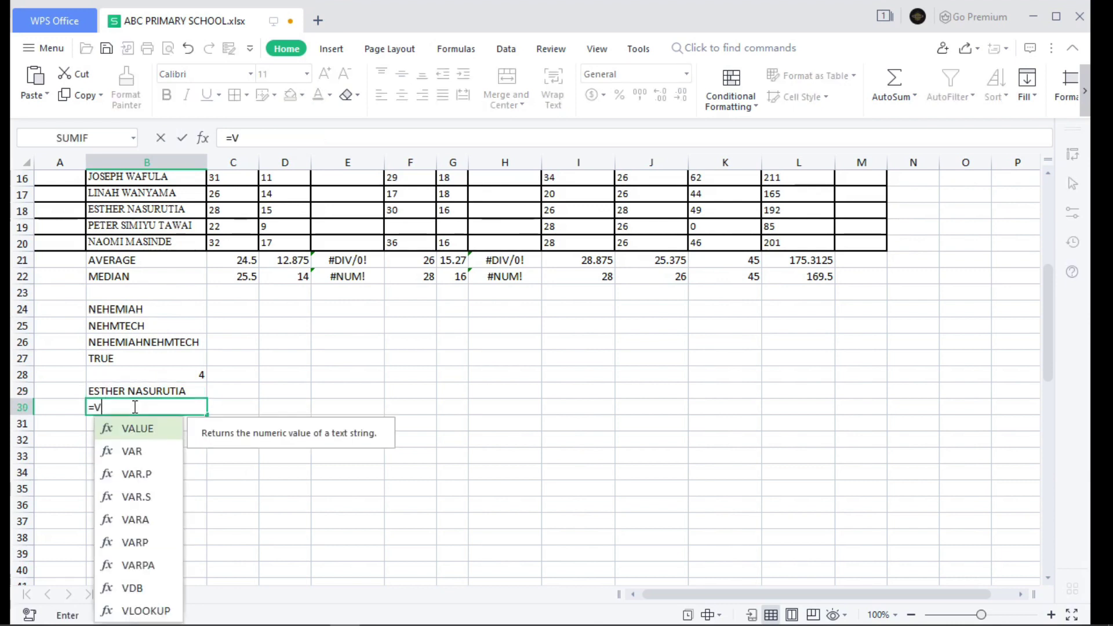
text(L)
key(Tab)
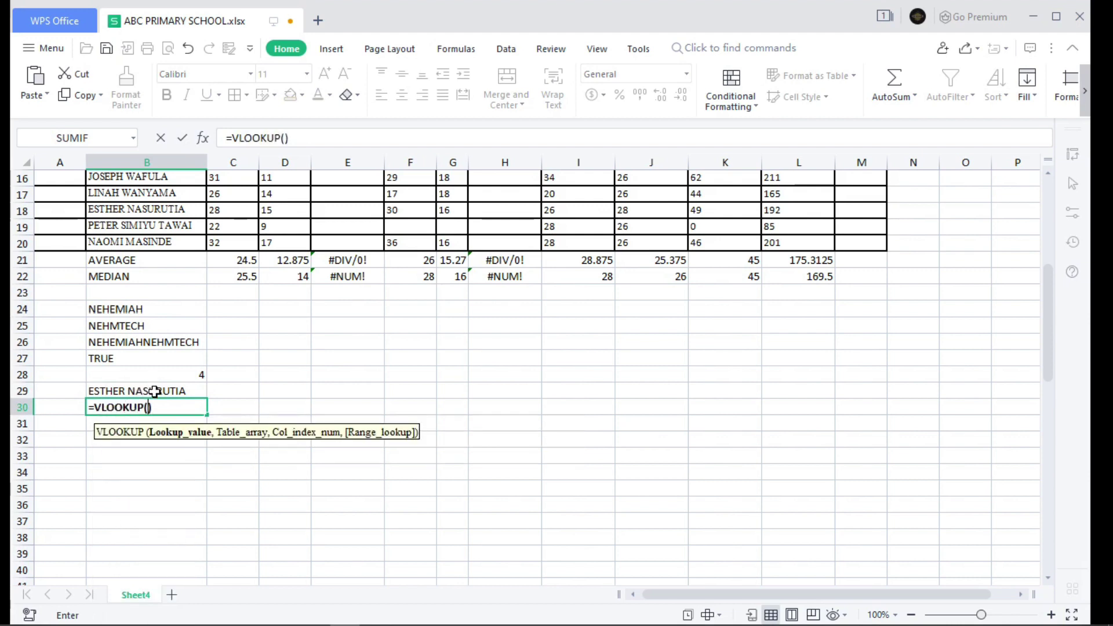
click(154, 392)
scroll(174, 226, up, 5)
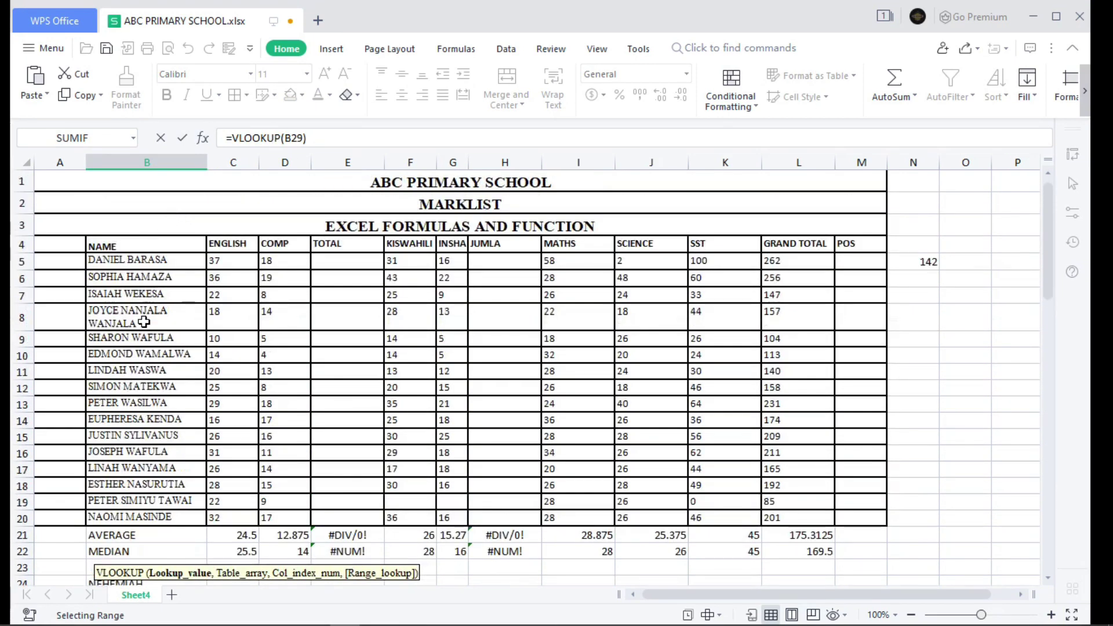
scroll(155, 262, down, 3)
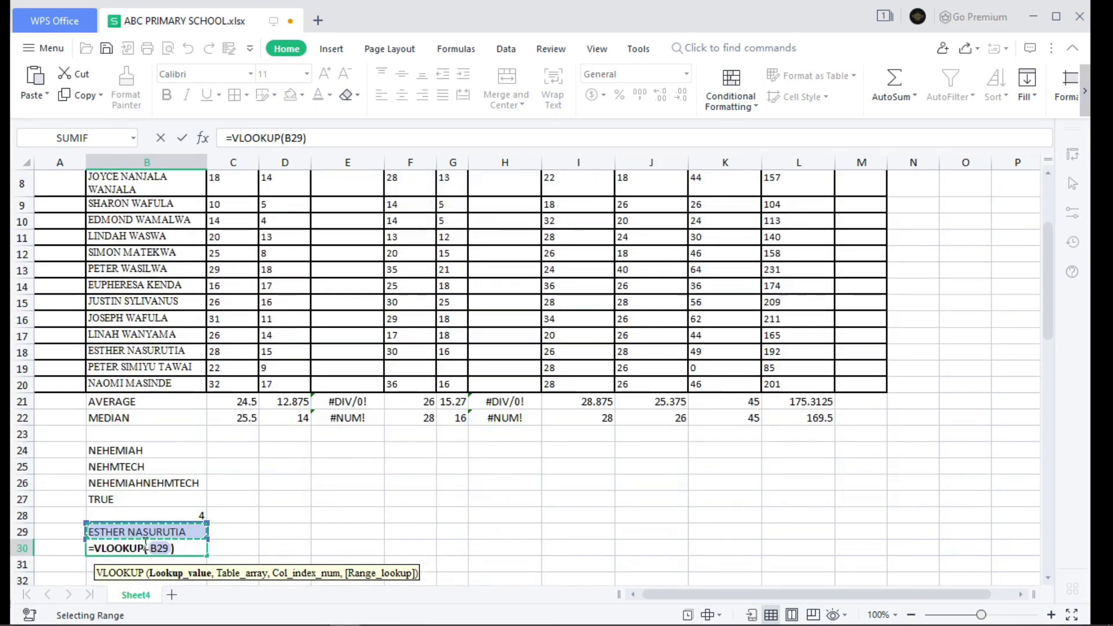
scroll(154, 203, up, 3)
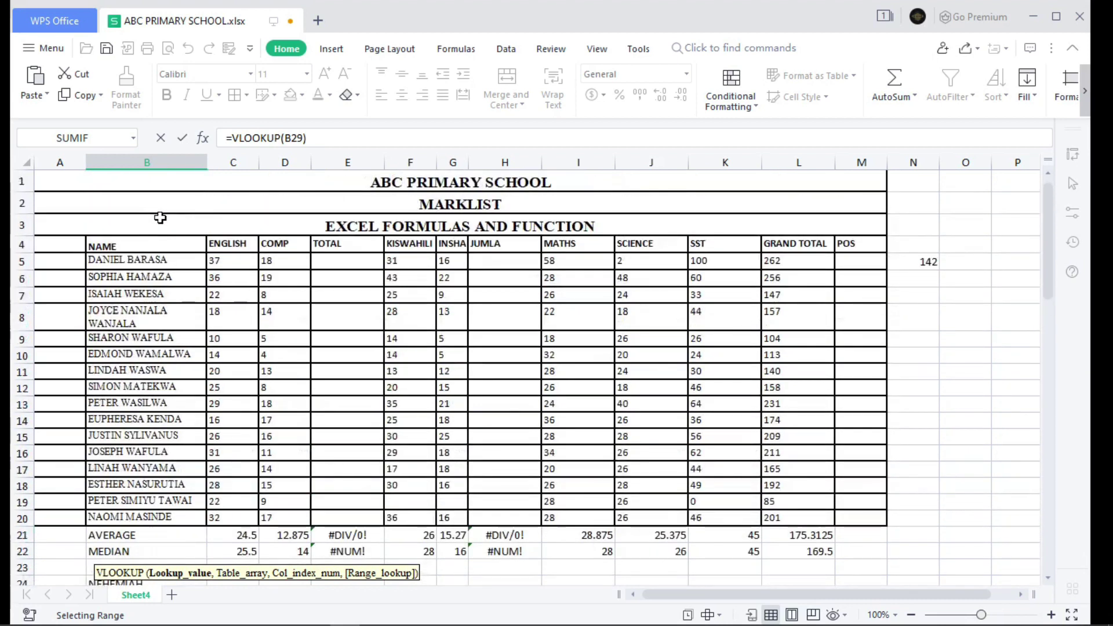
scroll(174, 219, down, 4)
scroll(174, 219, down, 1)
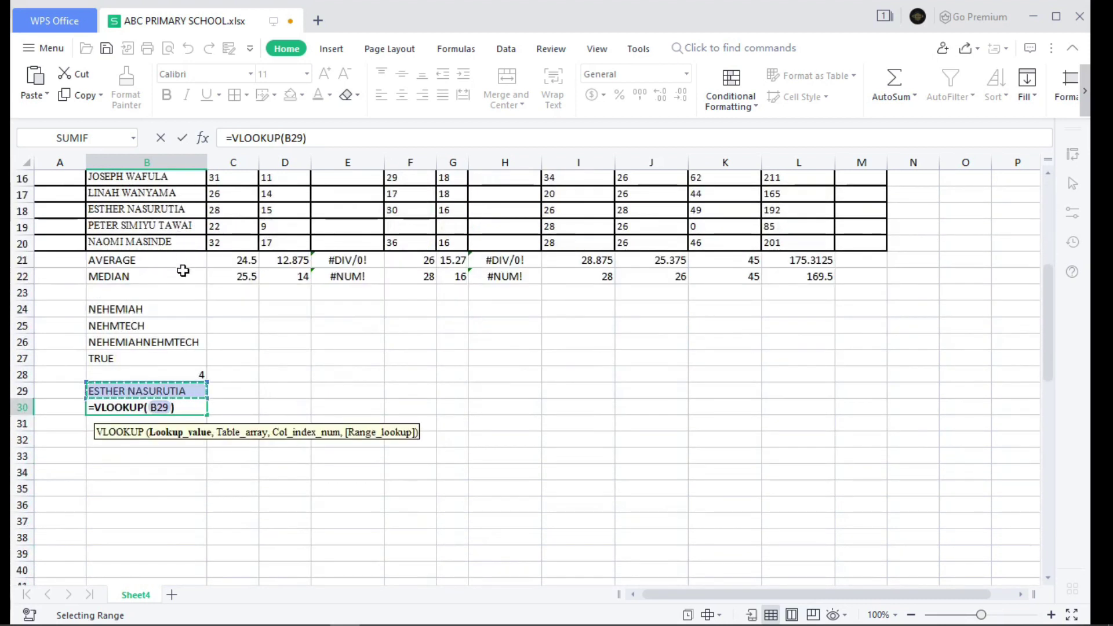
- Add the marklist range B5:L20 as the VLOOKUP table array
text(,)
scroll(266, 270, up, 5)
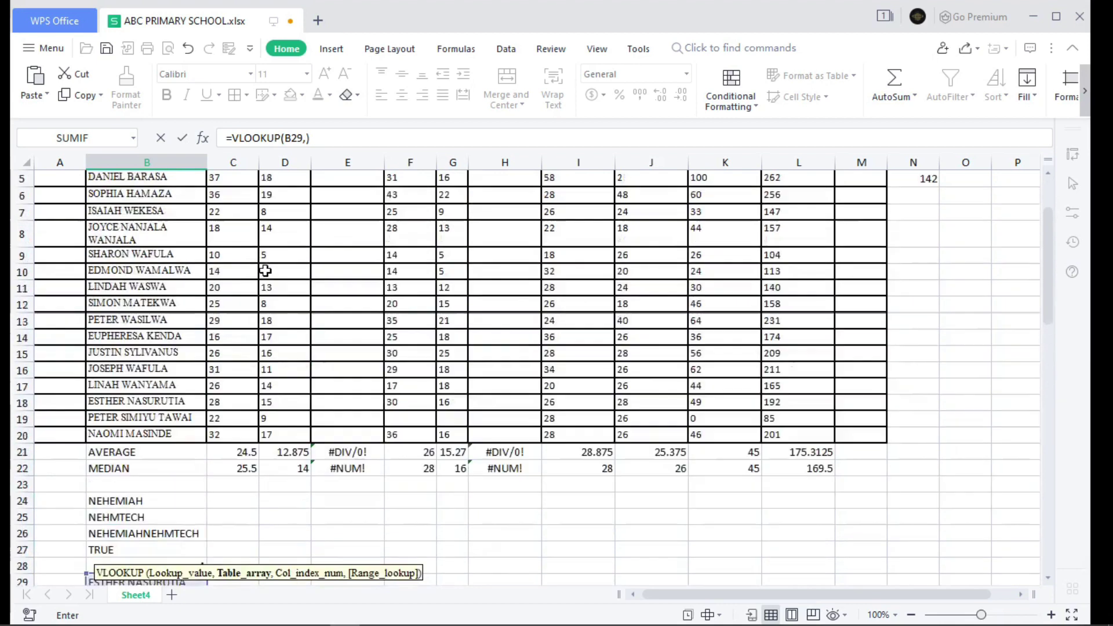
drag(125, 259, 790, 517)
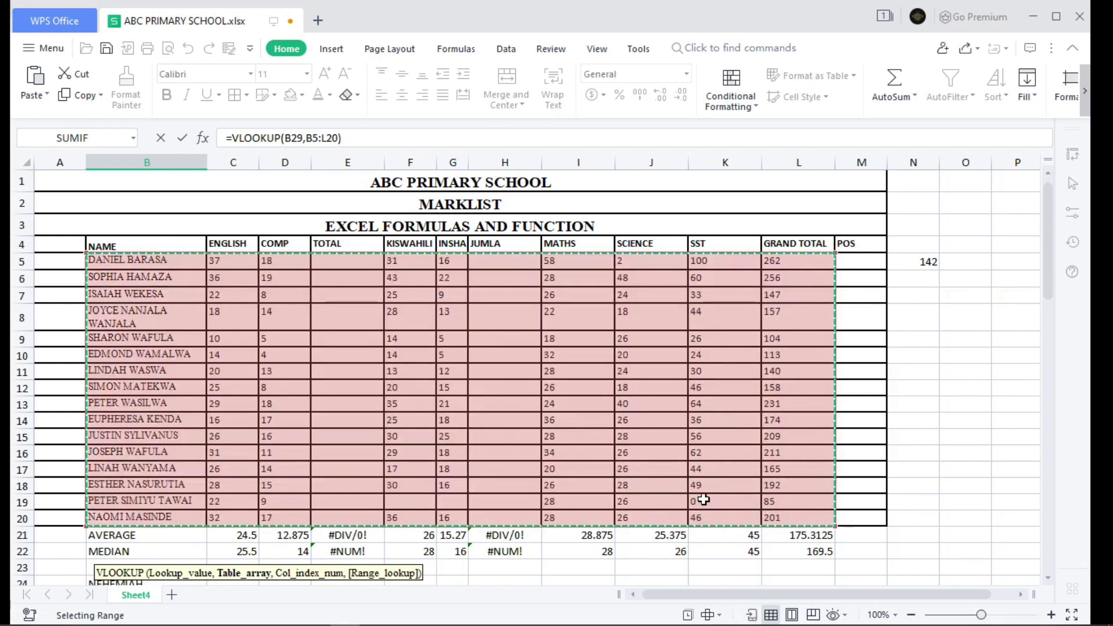
scroll(704, 499, down, 1)
scroll(703, 499, down, 3)
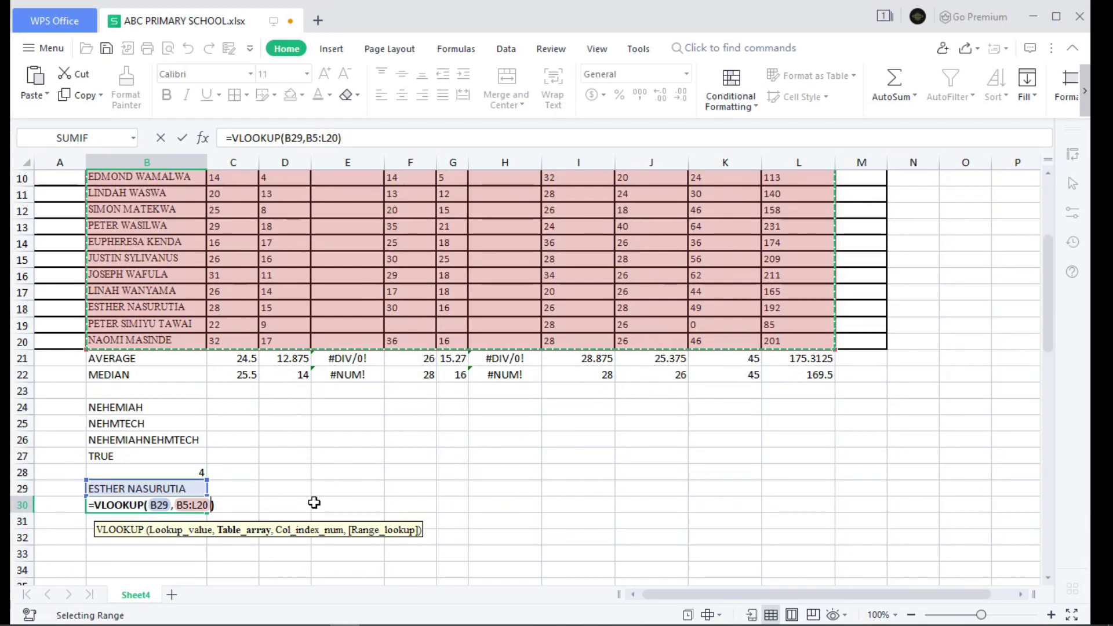
- Finish the VLOOKUP with column index 11 and exact match 0, returning 192
text(,)
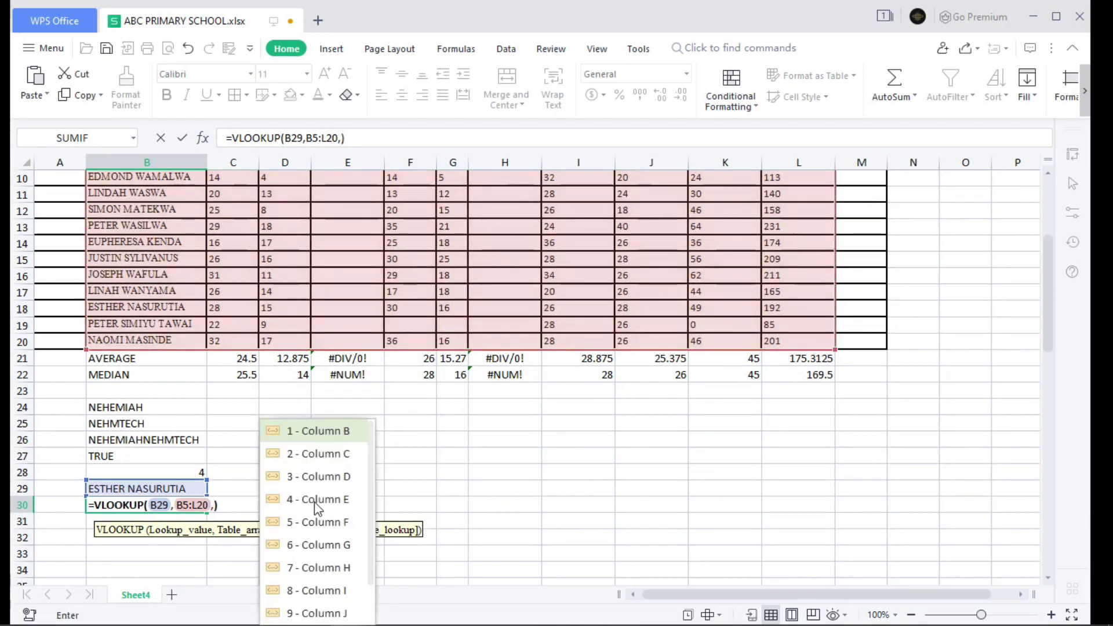
scroll(414, 310, up, 4)
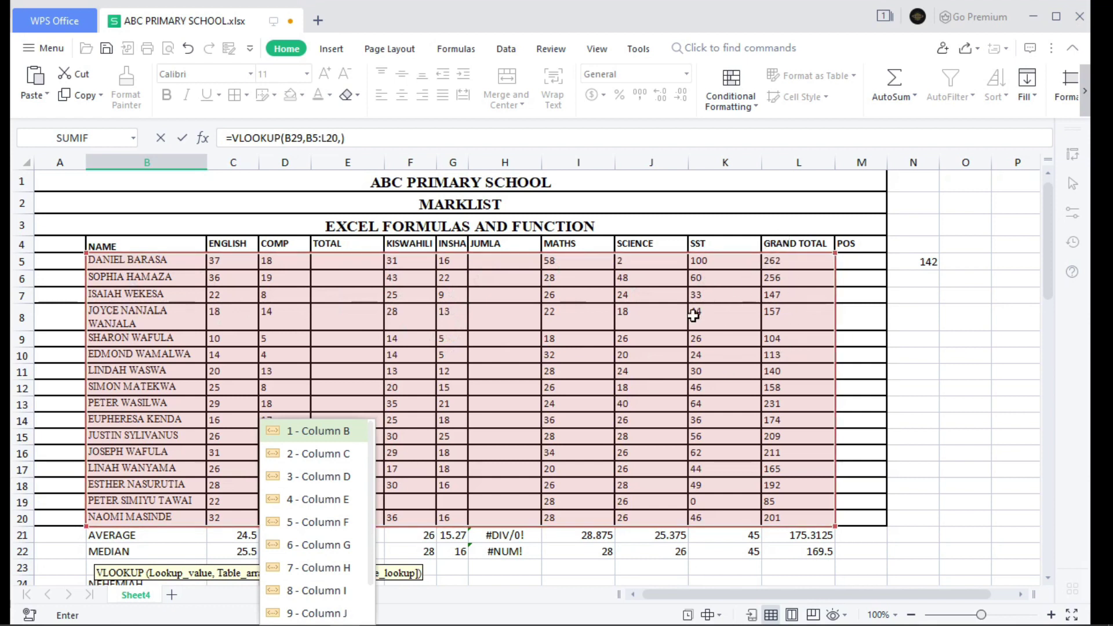
scroll(622, 303, down, 2)
scroll(622, 303, down, 1)
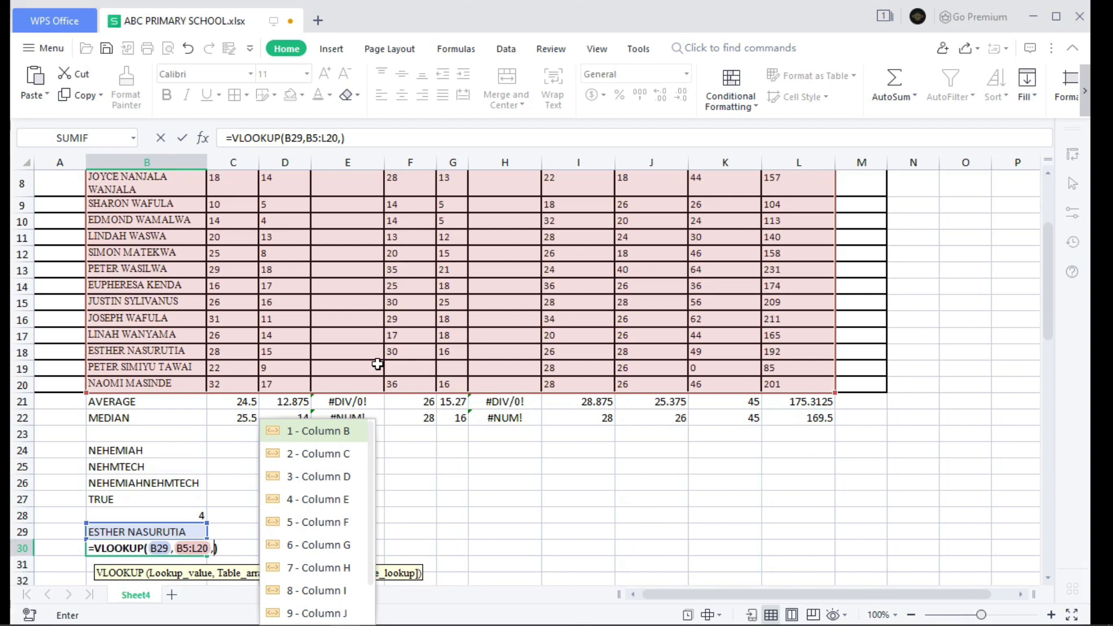
text(11)
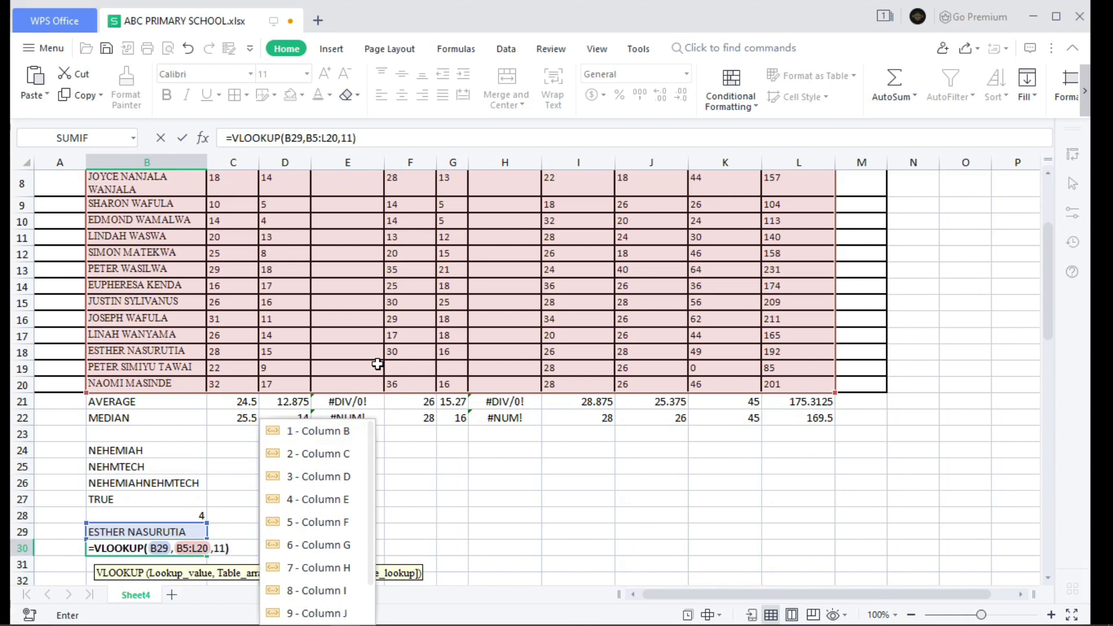
text(,)
scroll(377, 364, down, 2)
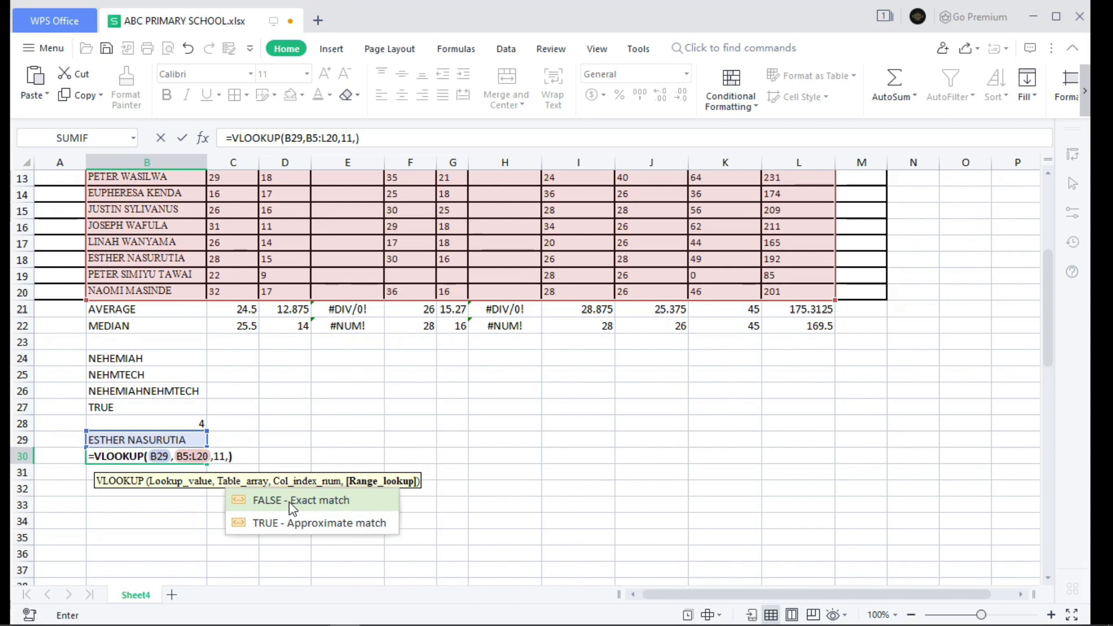
text(0)
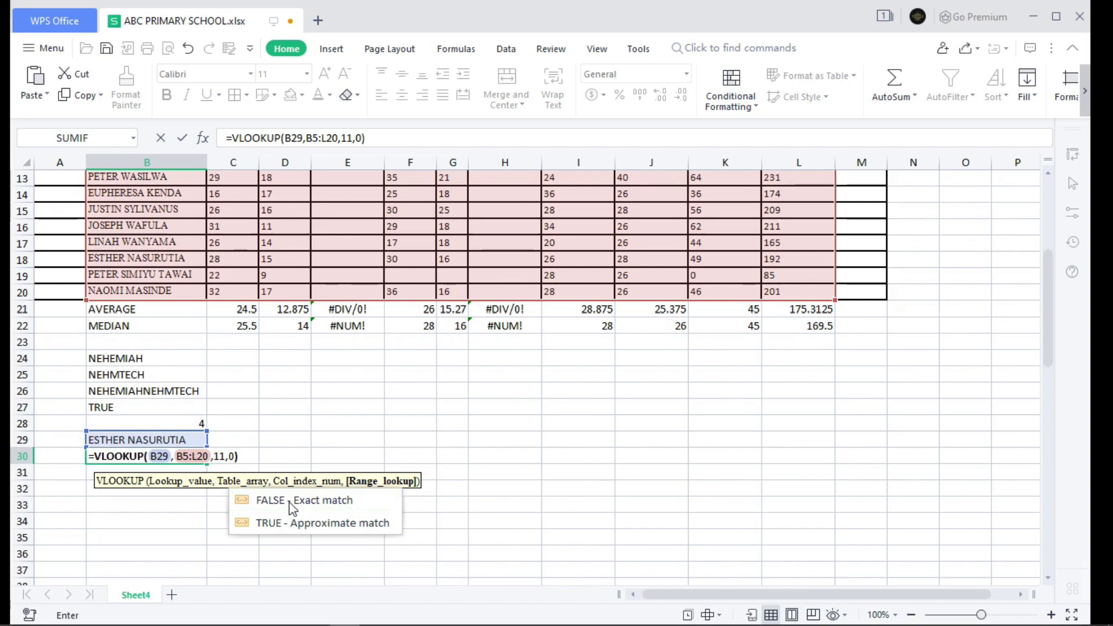
key(Return)
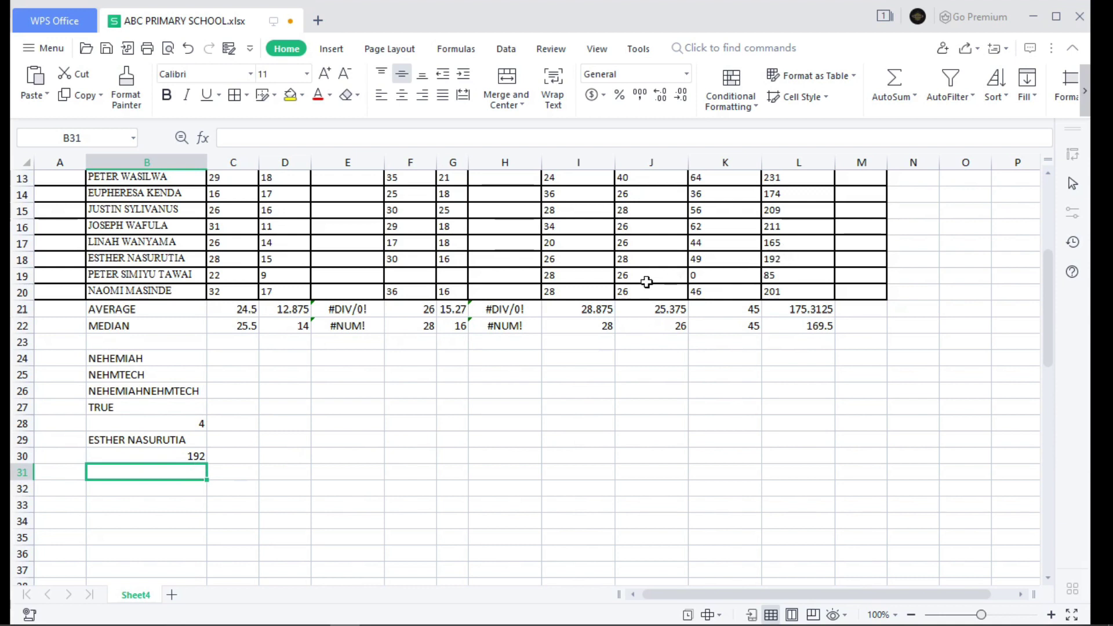
- Replace B29's name with another student's name so the B30 lookup recalculates
double_click(192, 440)
key(BackSpace)
key(BackSpace)
key(BackSpace)
key(BackSpace)
key(BackSpace)
key(BackSpace)
key(BackSpace)
key(BackSpace)
key(BackSpace)
key(BackSpace)
key(BackSpace)
key(BackSpace)
key(BackSpace)
key(BackSpace)
key(BackSpace)
key(BackSpace)
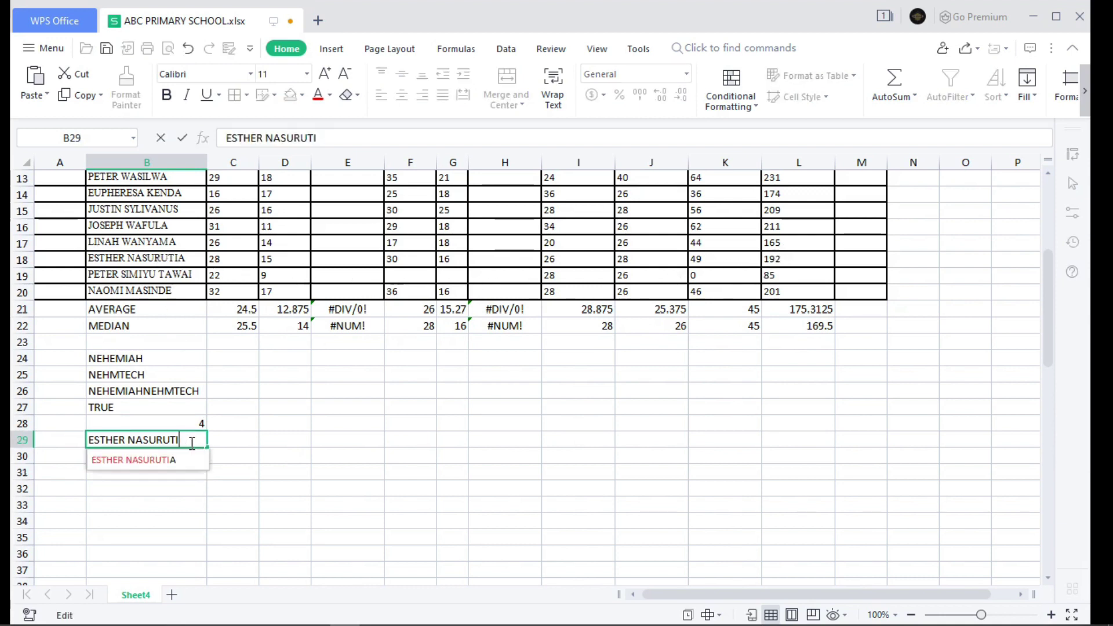
scroll(315, 313, up, 4)
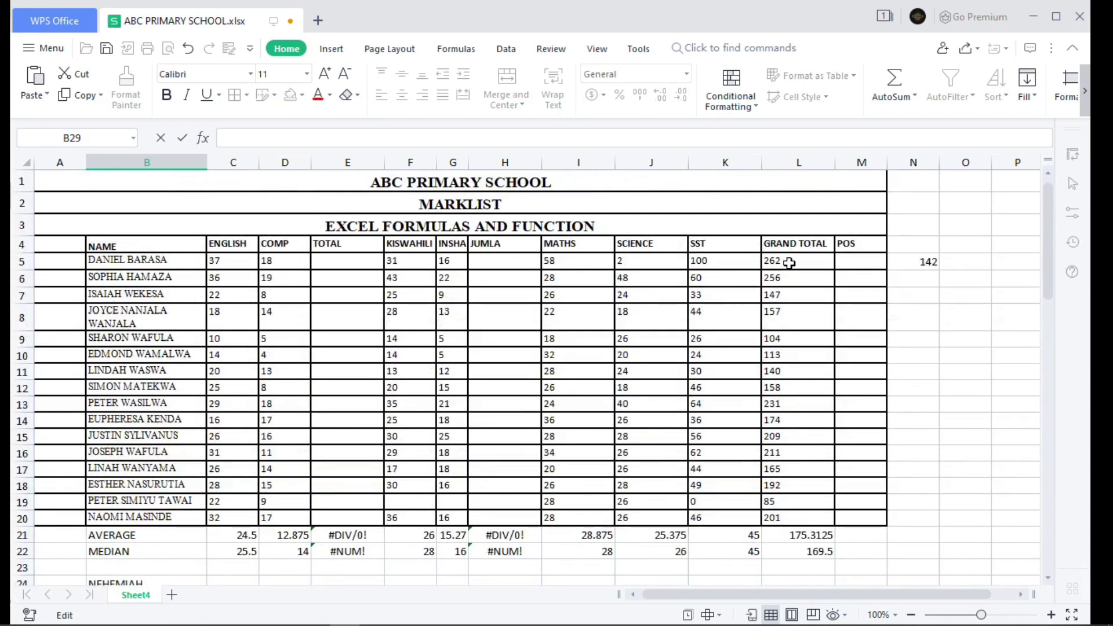
scroll(790, 262, down, 4)
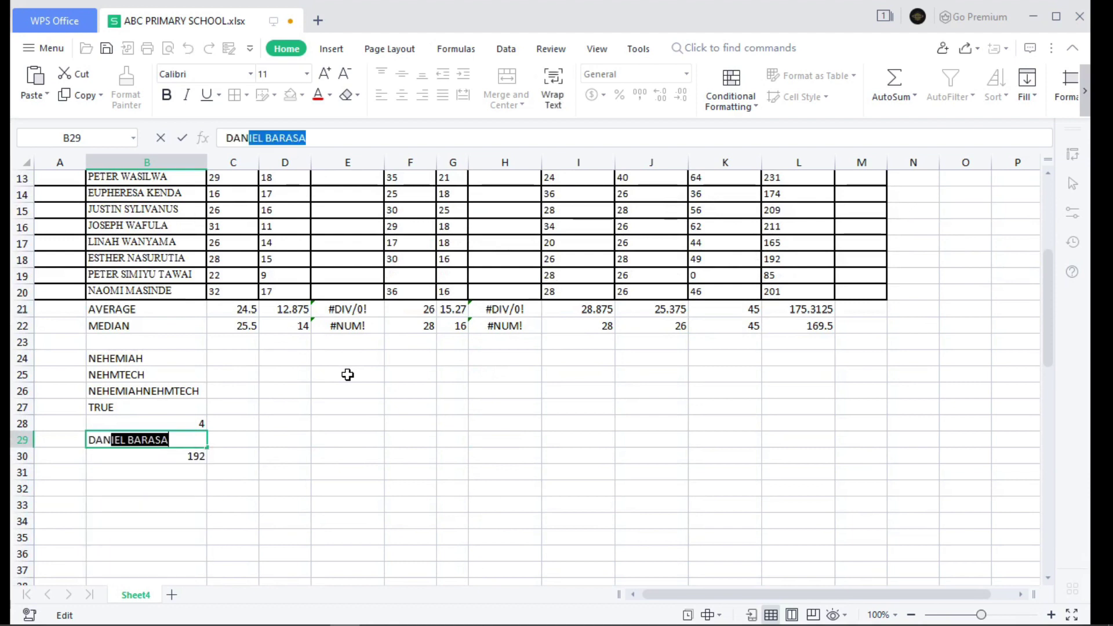
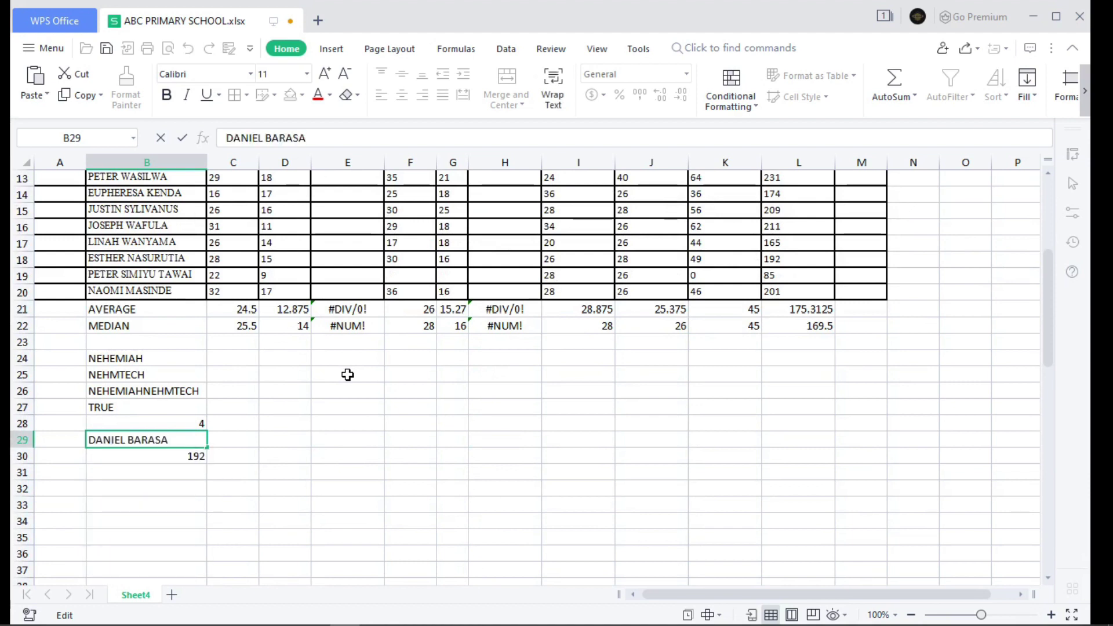
key(Return)
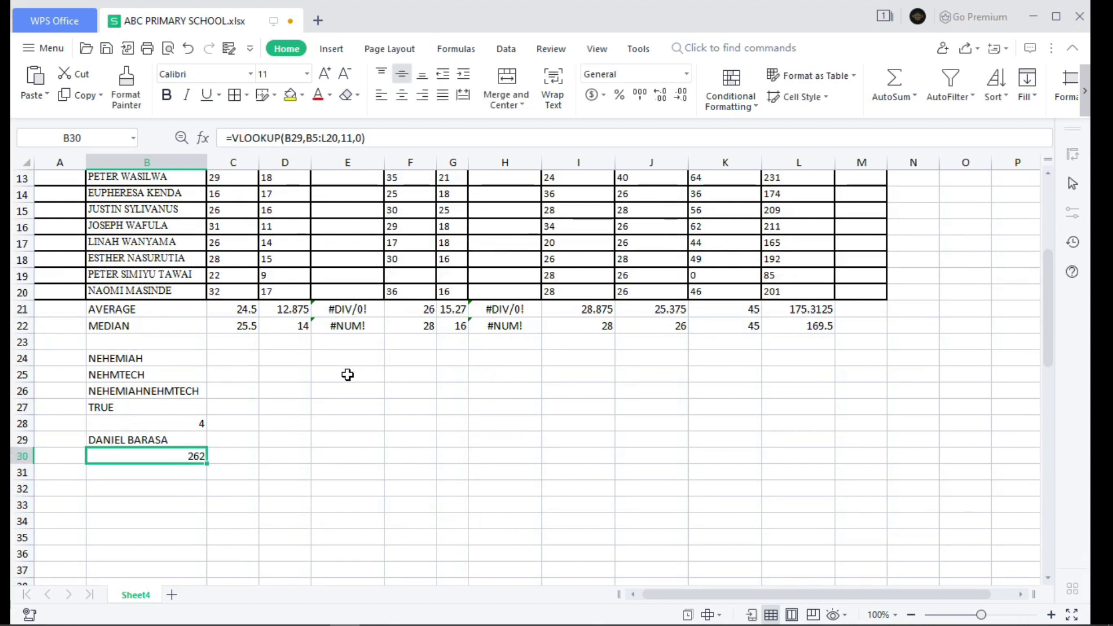
- Switch B29 to a third student via AutoComplete, making B30 show grand total 104
scroll(671, 290, up, 4)
scroll(754, 284, down, 1)
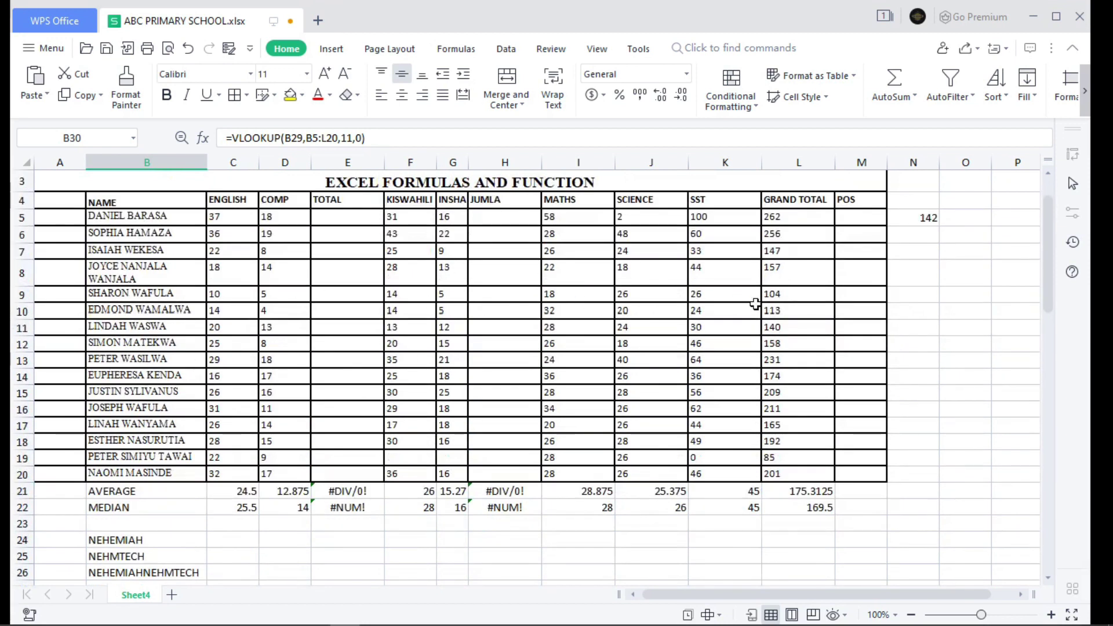
scroll(787, 300, down, 3)
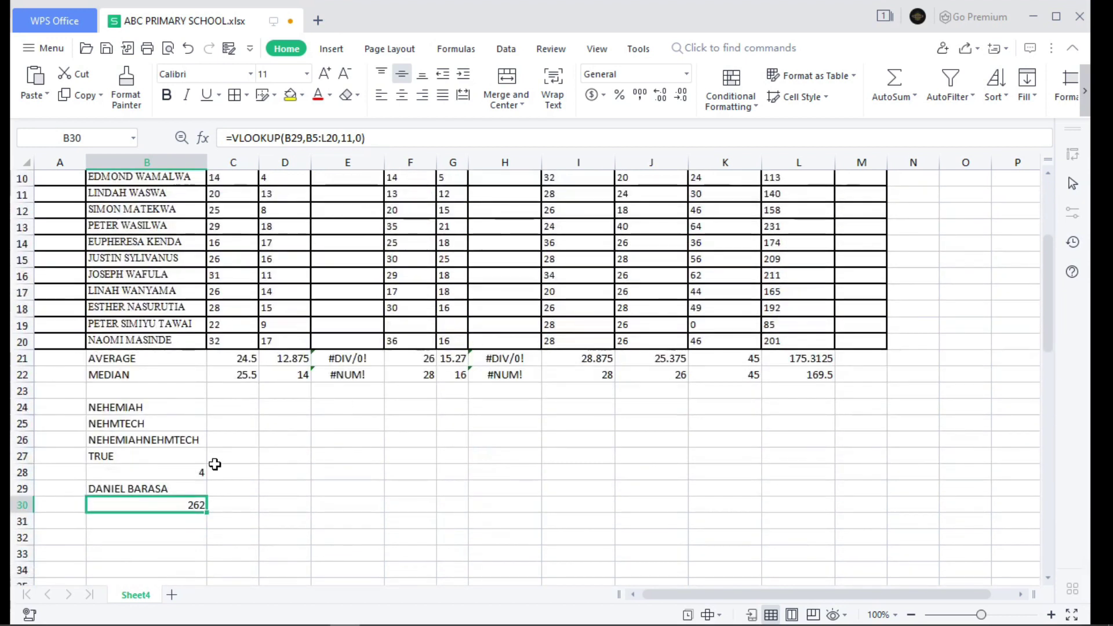
click(184, 487)
double_click(188, 488)
key(BackSpace)
key(BackSpace)
key(BackSpace)
key(BackSpace)
key(BackSpace)
key(BackSpace)
key(BackSpace)
key(BackSpace)
key(BackSpace)
key(BackSpace)
key(BackSpace)
key(BackSpace)
key(BackSpace)
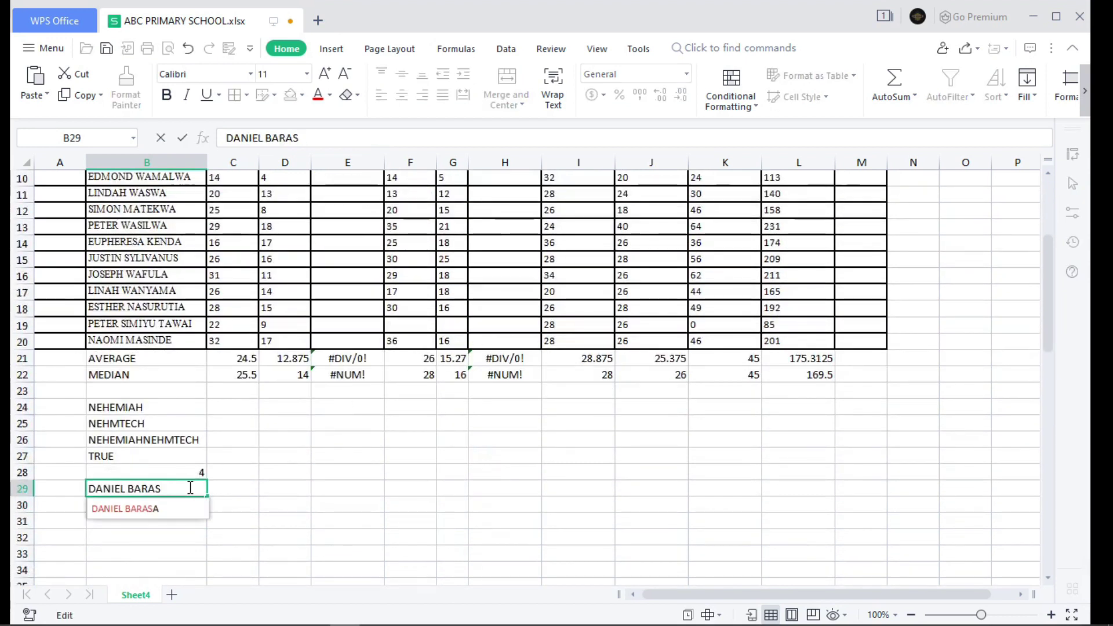
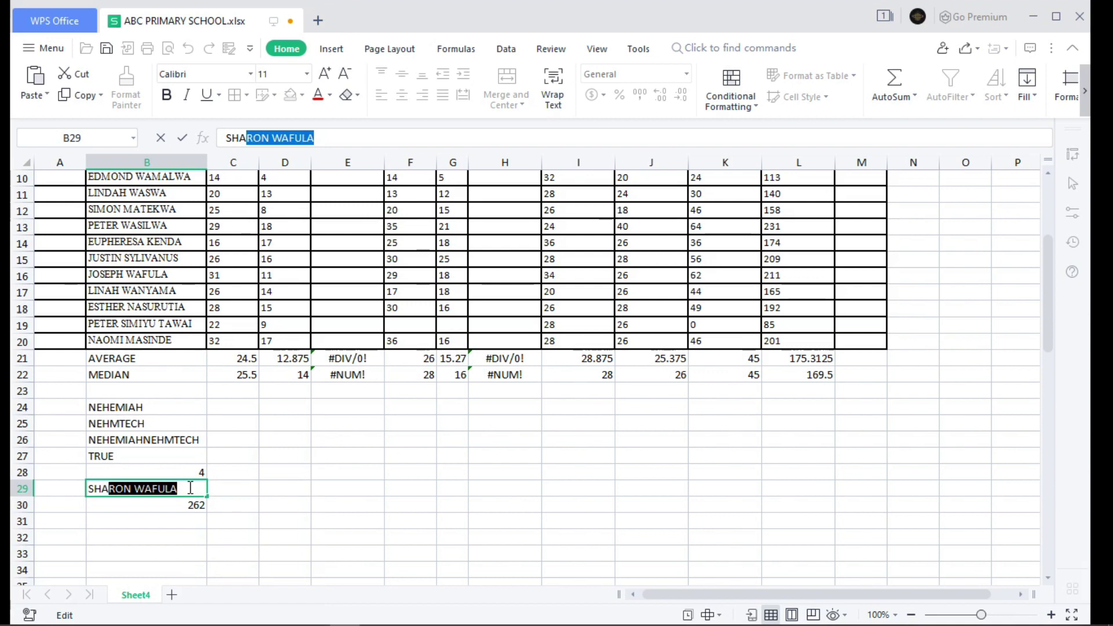
key(End)
key(Return)
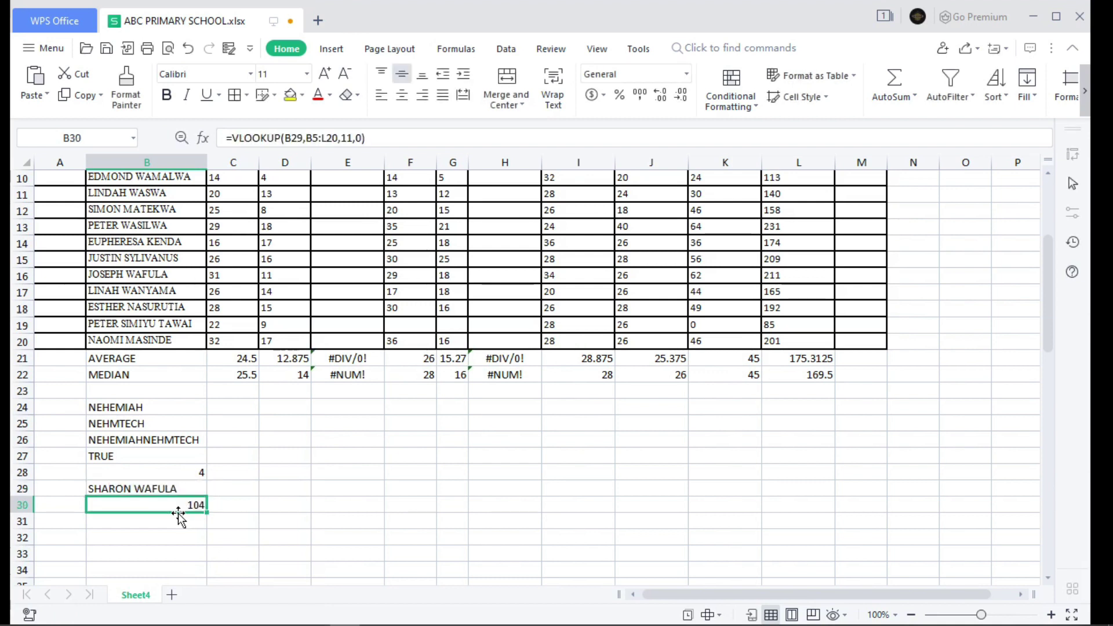
scroll(580, 290, up, 3)
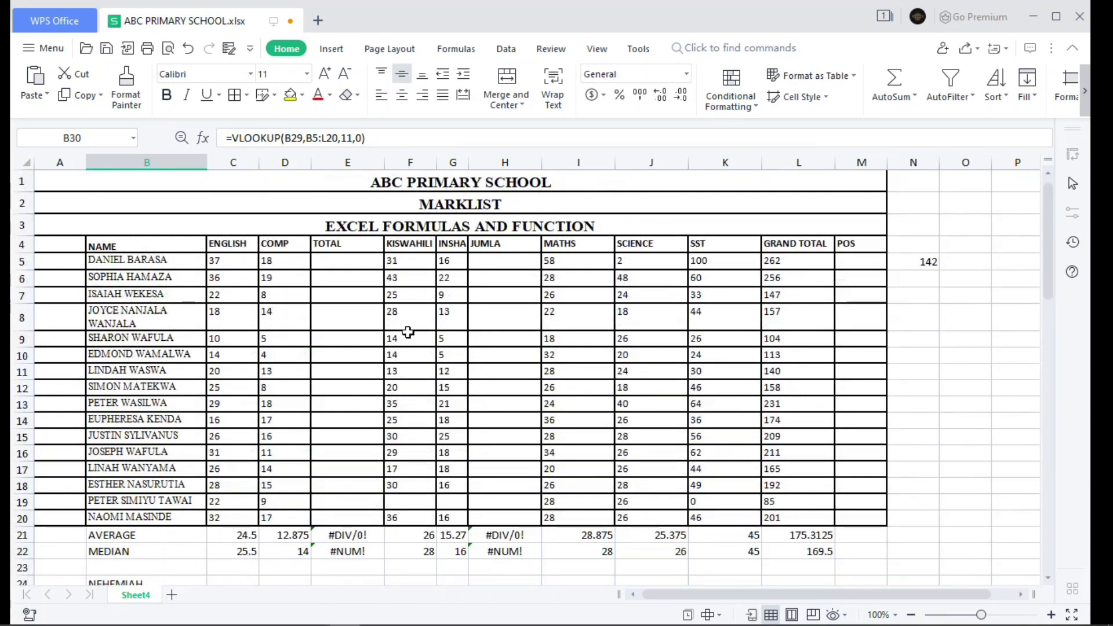
key(Down)
key(Down)
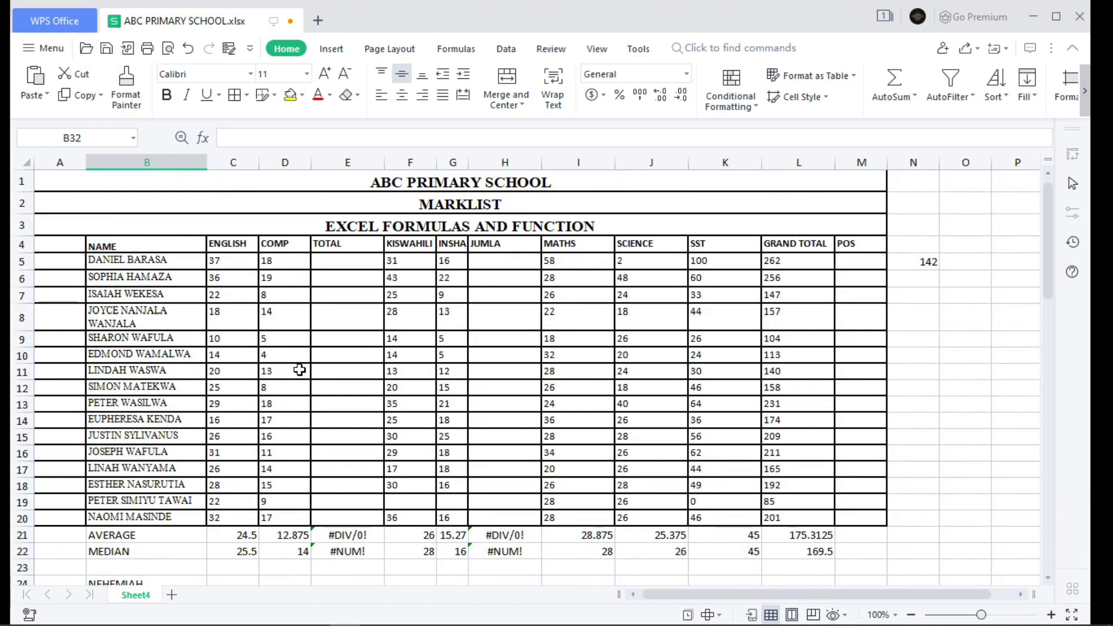
scroll(299, 369, down, 7)
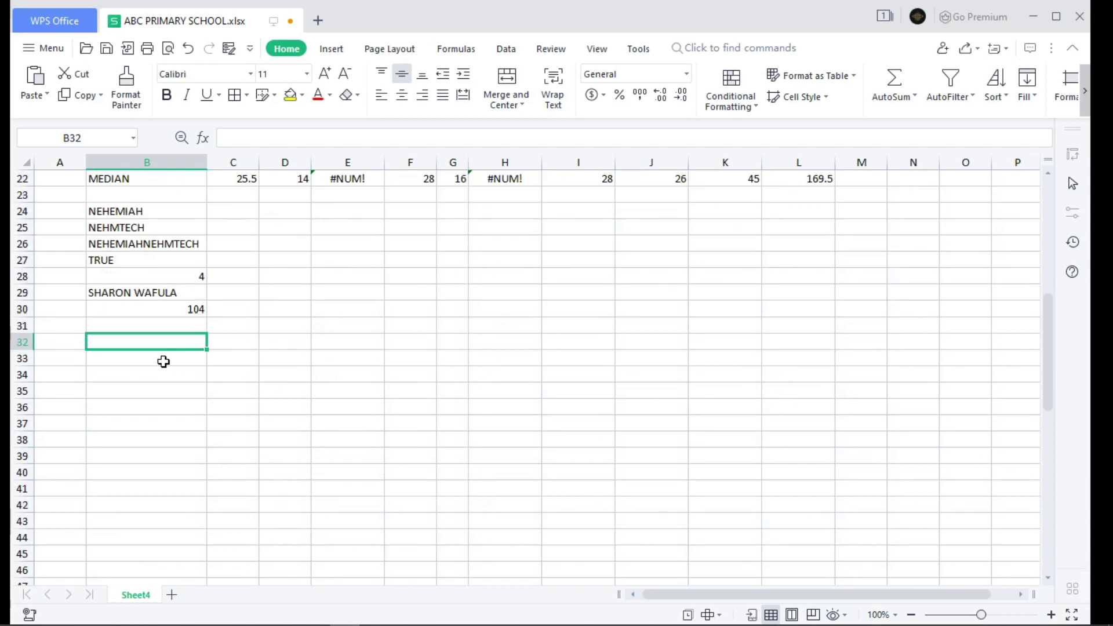
- Enter =NOW() in B33 to display the current date and time, 8/1/2022 11:01
click(163, 362)
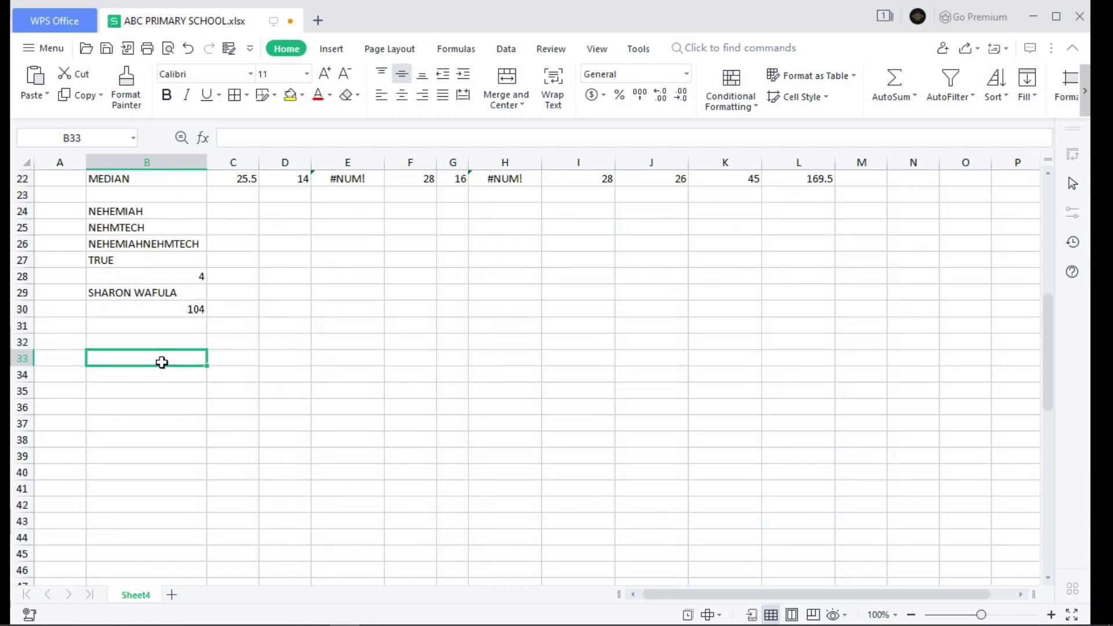
text(=)
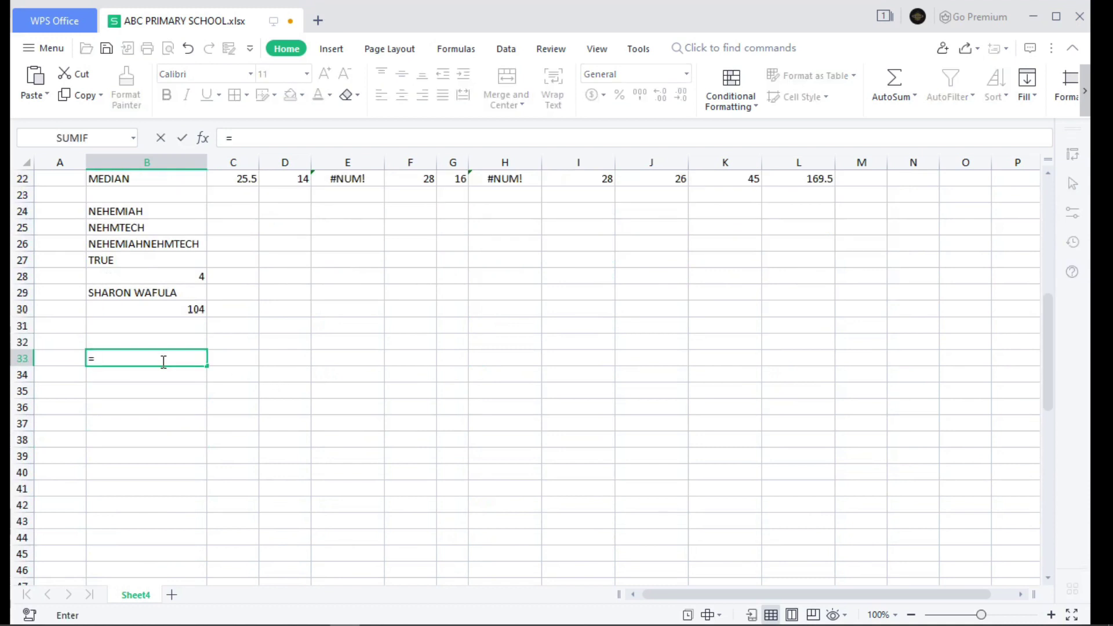
text(NOW)
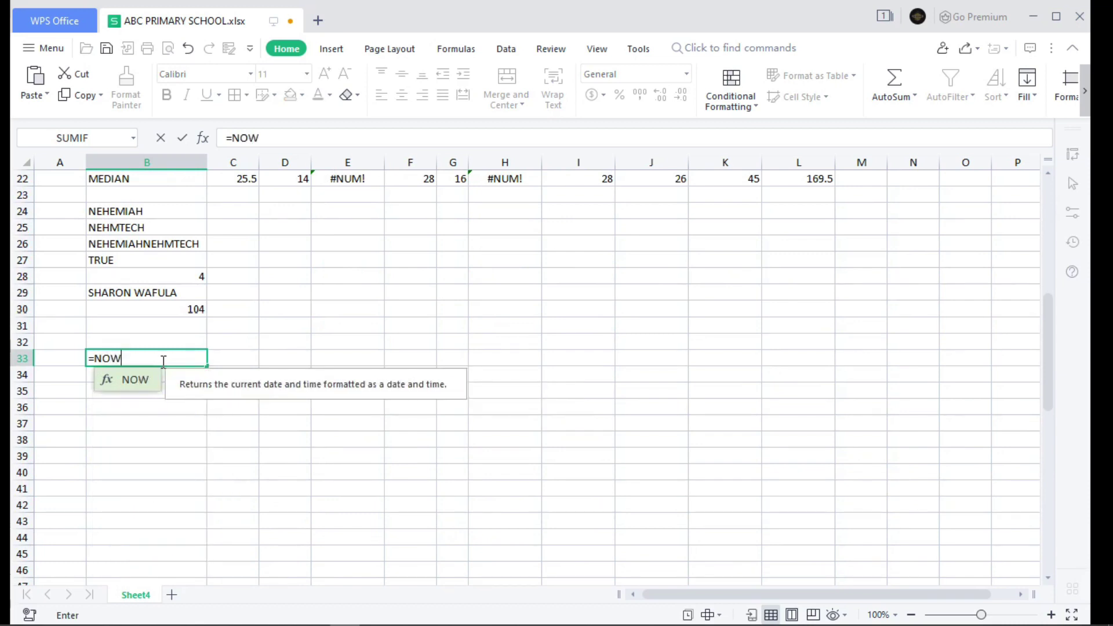
text(()
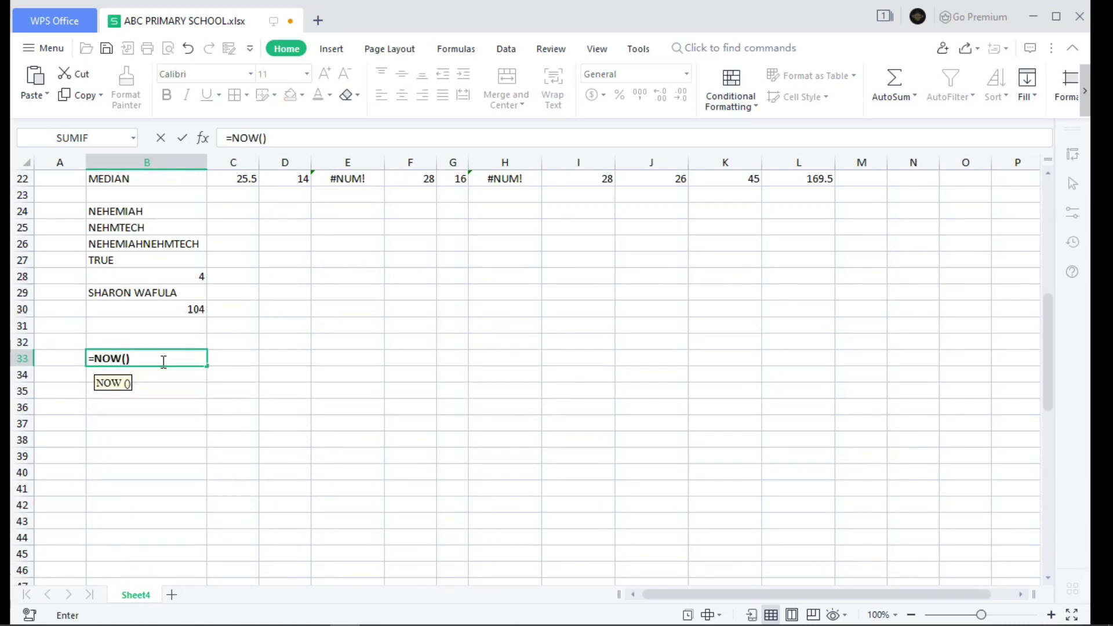
key(Return)
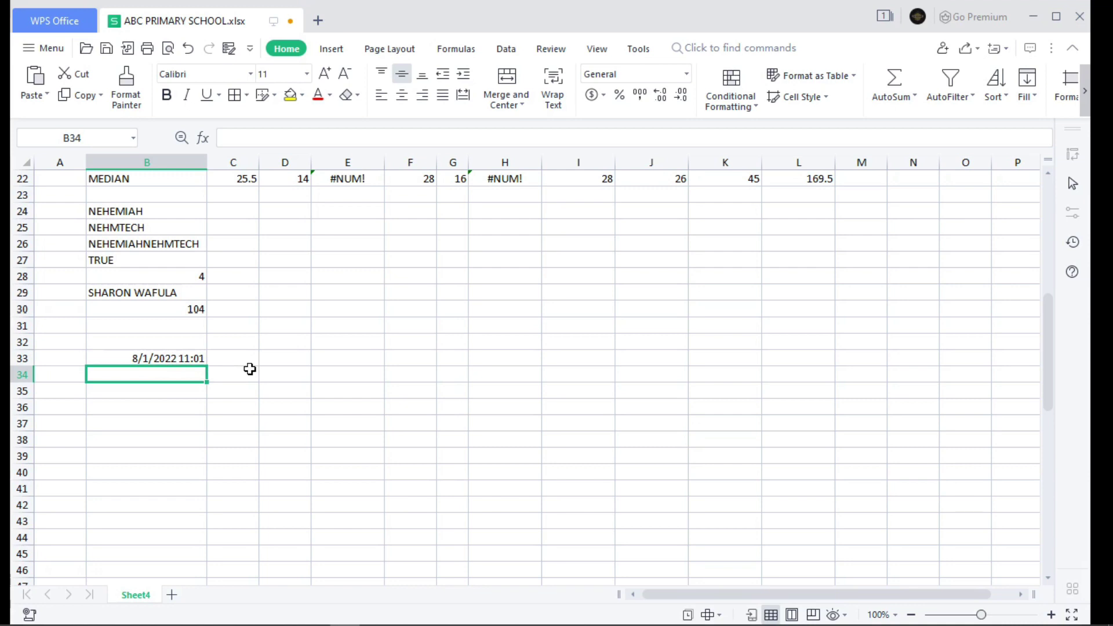
scroll(249, 369, up, 7)
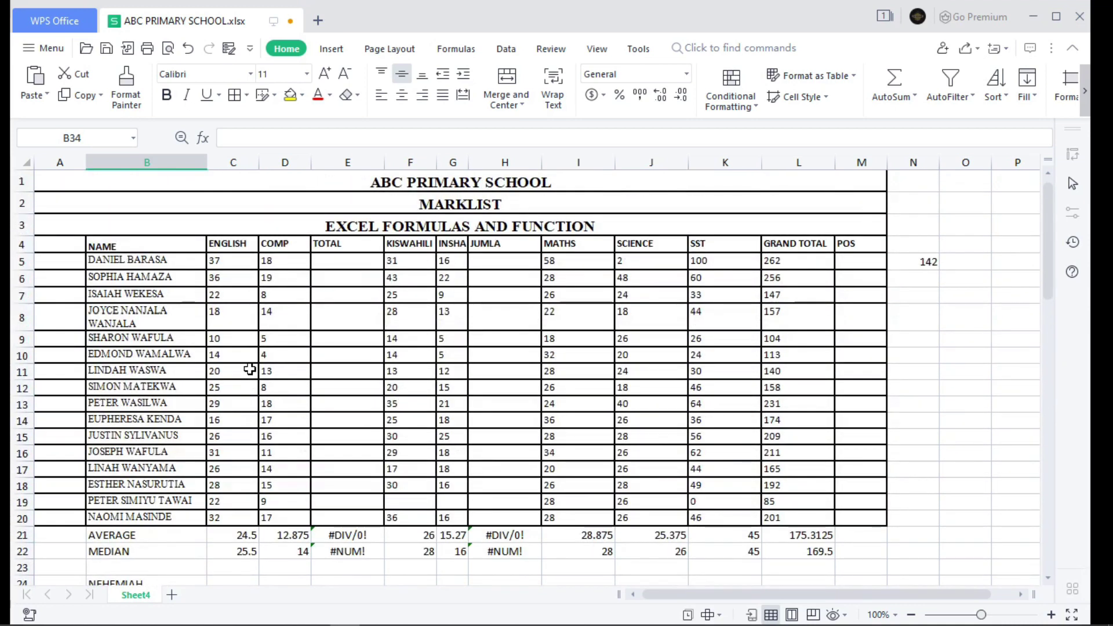